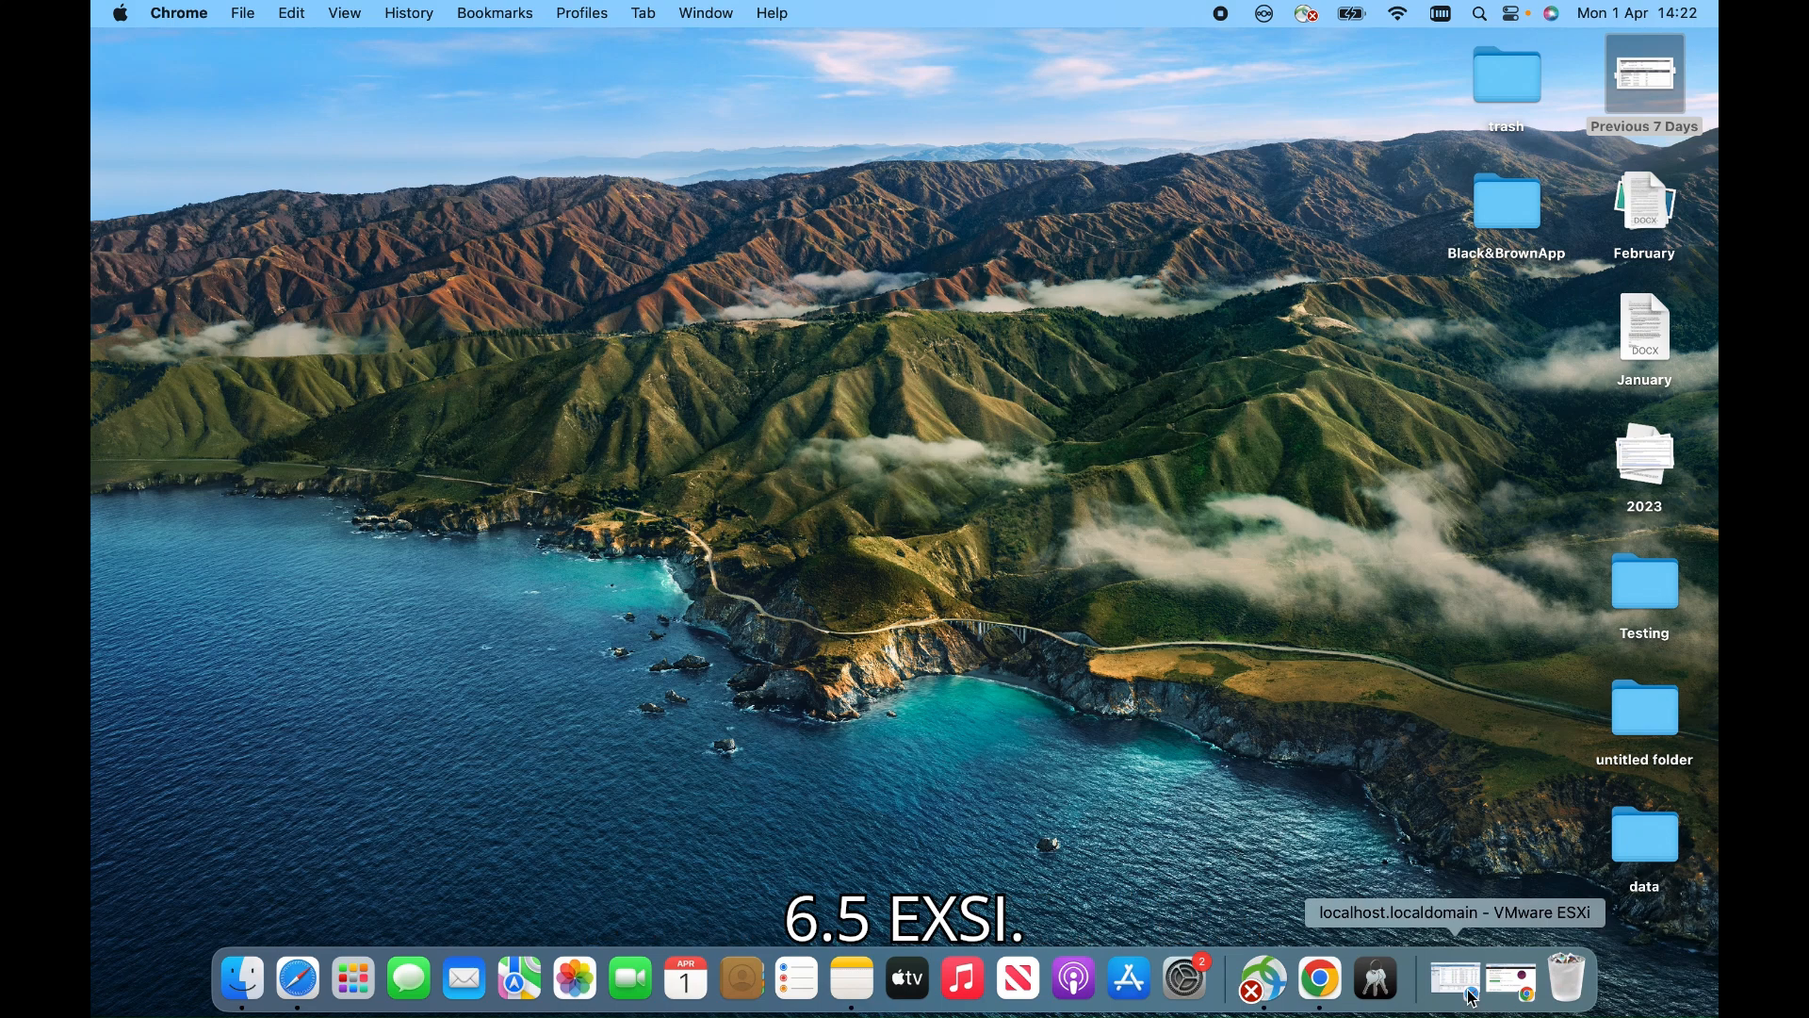
Return to the ESXi Host Client and begin a new VM via Create / Register VM, keeping 'Create a new virtual machine'
{"action": "left_click", "coordinate": [1471, 994]}
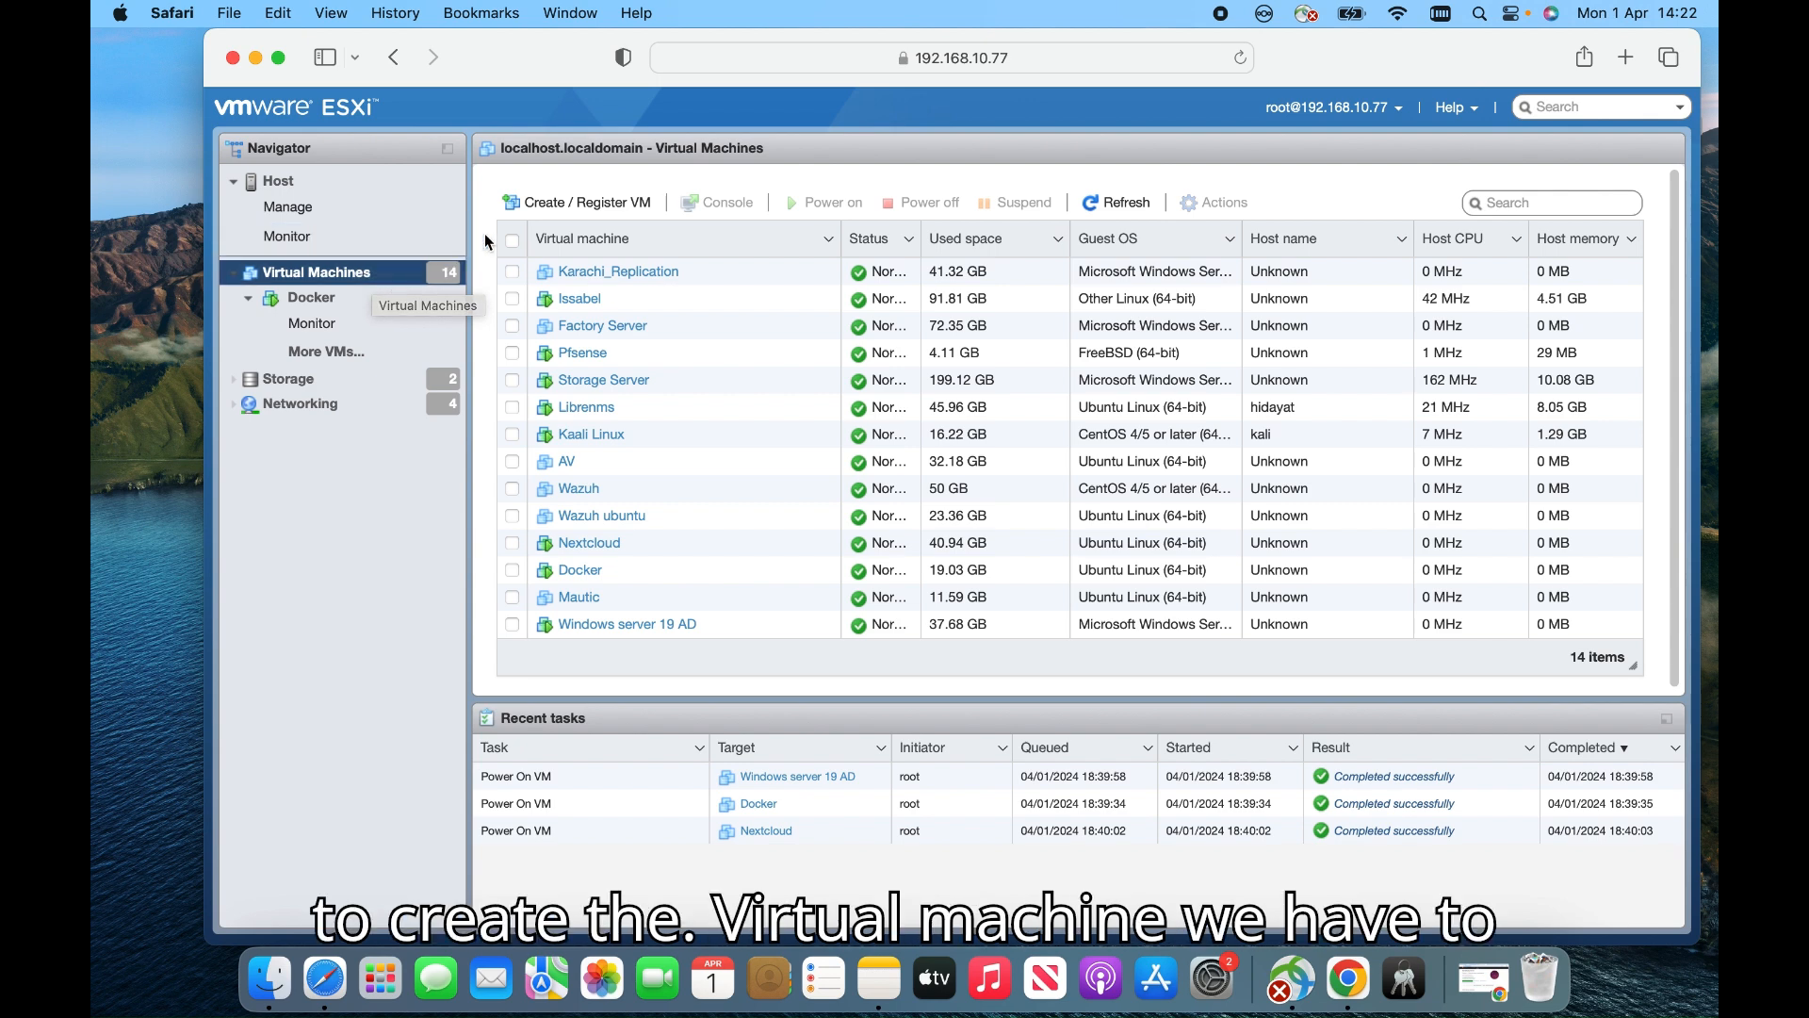
{"action": "left_click", "coordinate": [594, 218]}
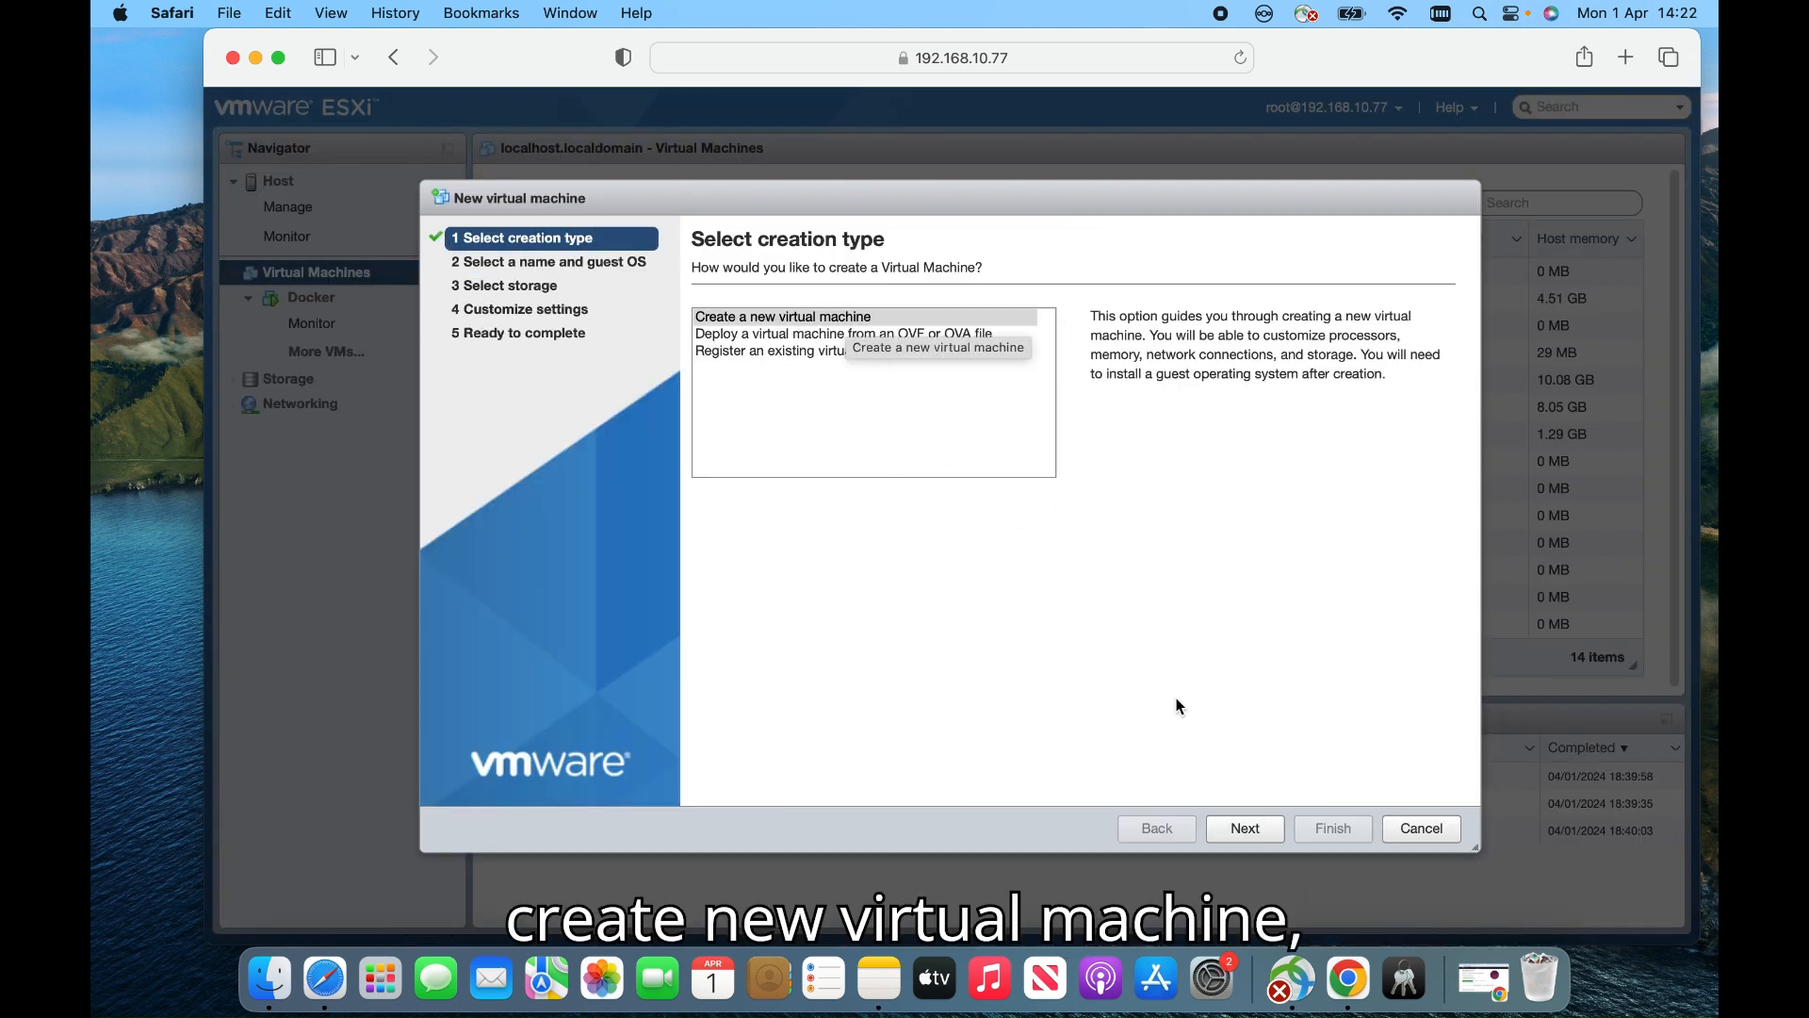
{"action": "left_click", "coordinate": [1264, 839]}
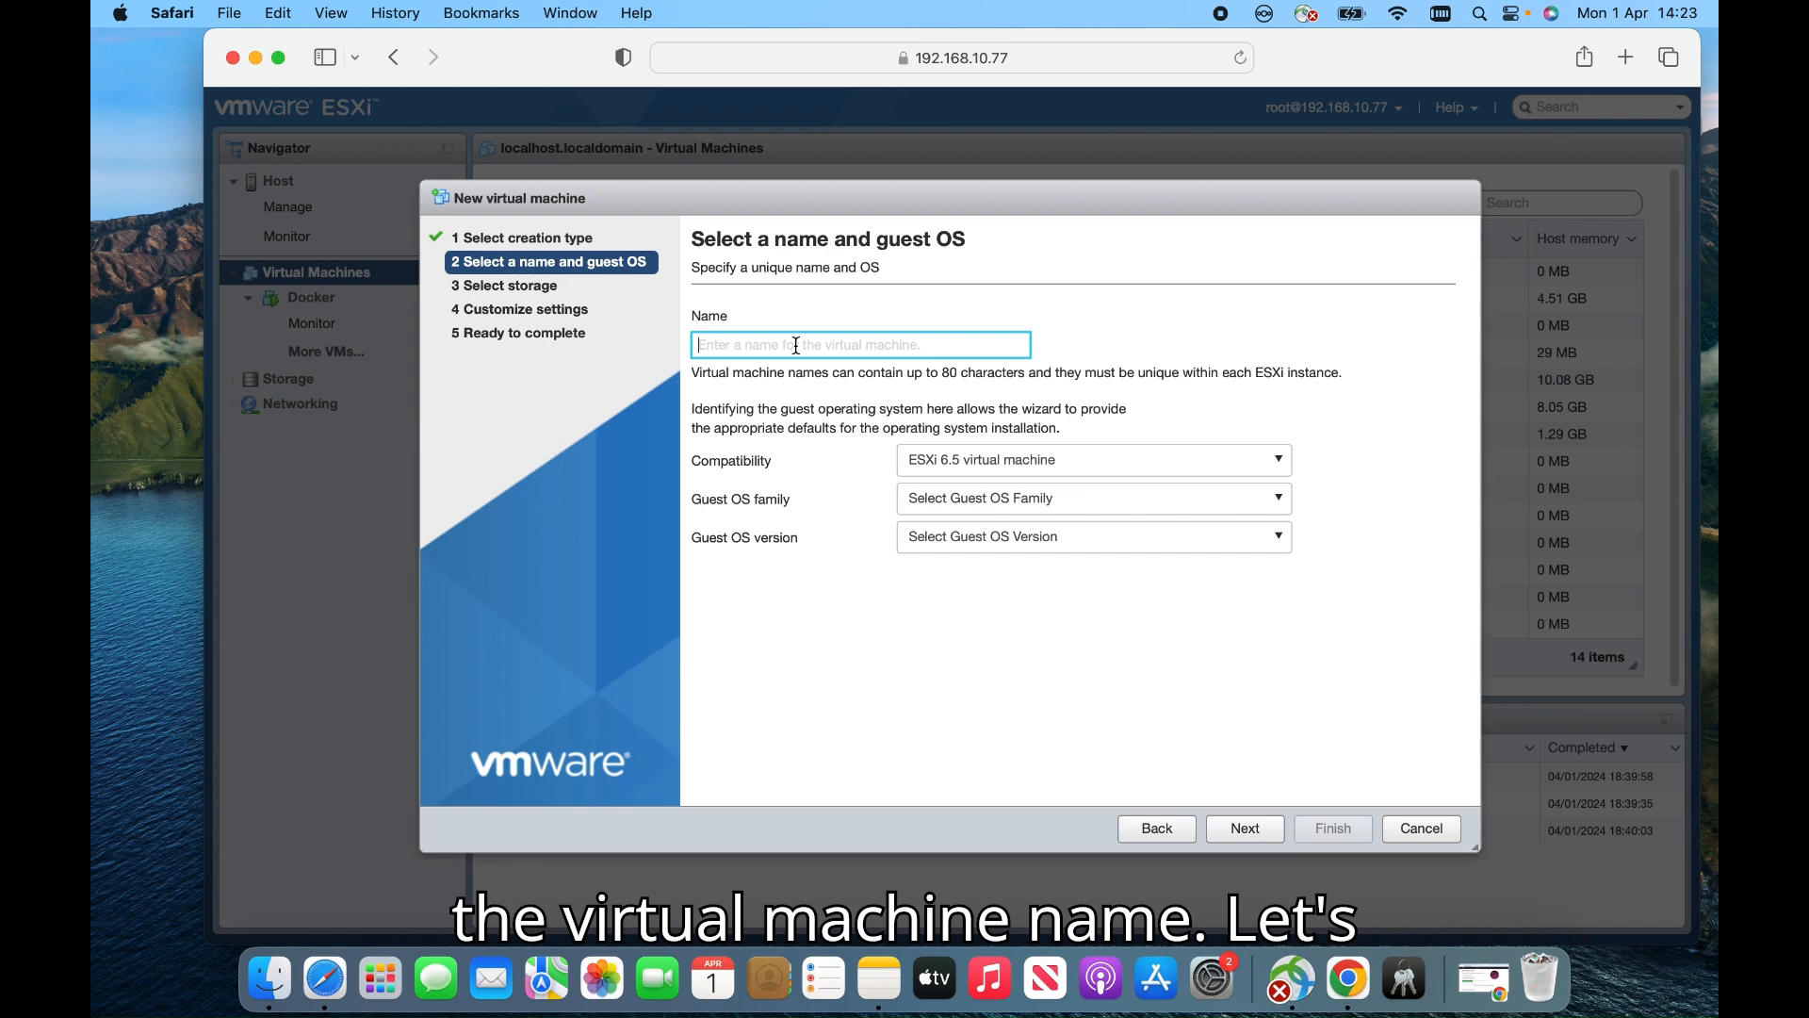
Enter Test_ubuntu as the VM name and open the Guest OS family list
{"action": "type", "text": "T"}
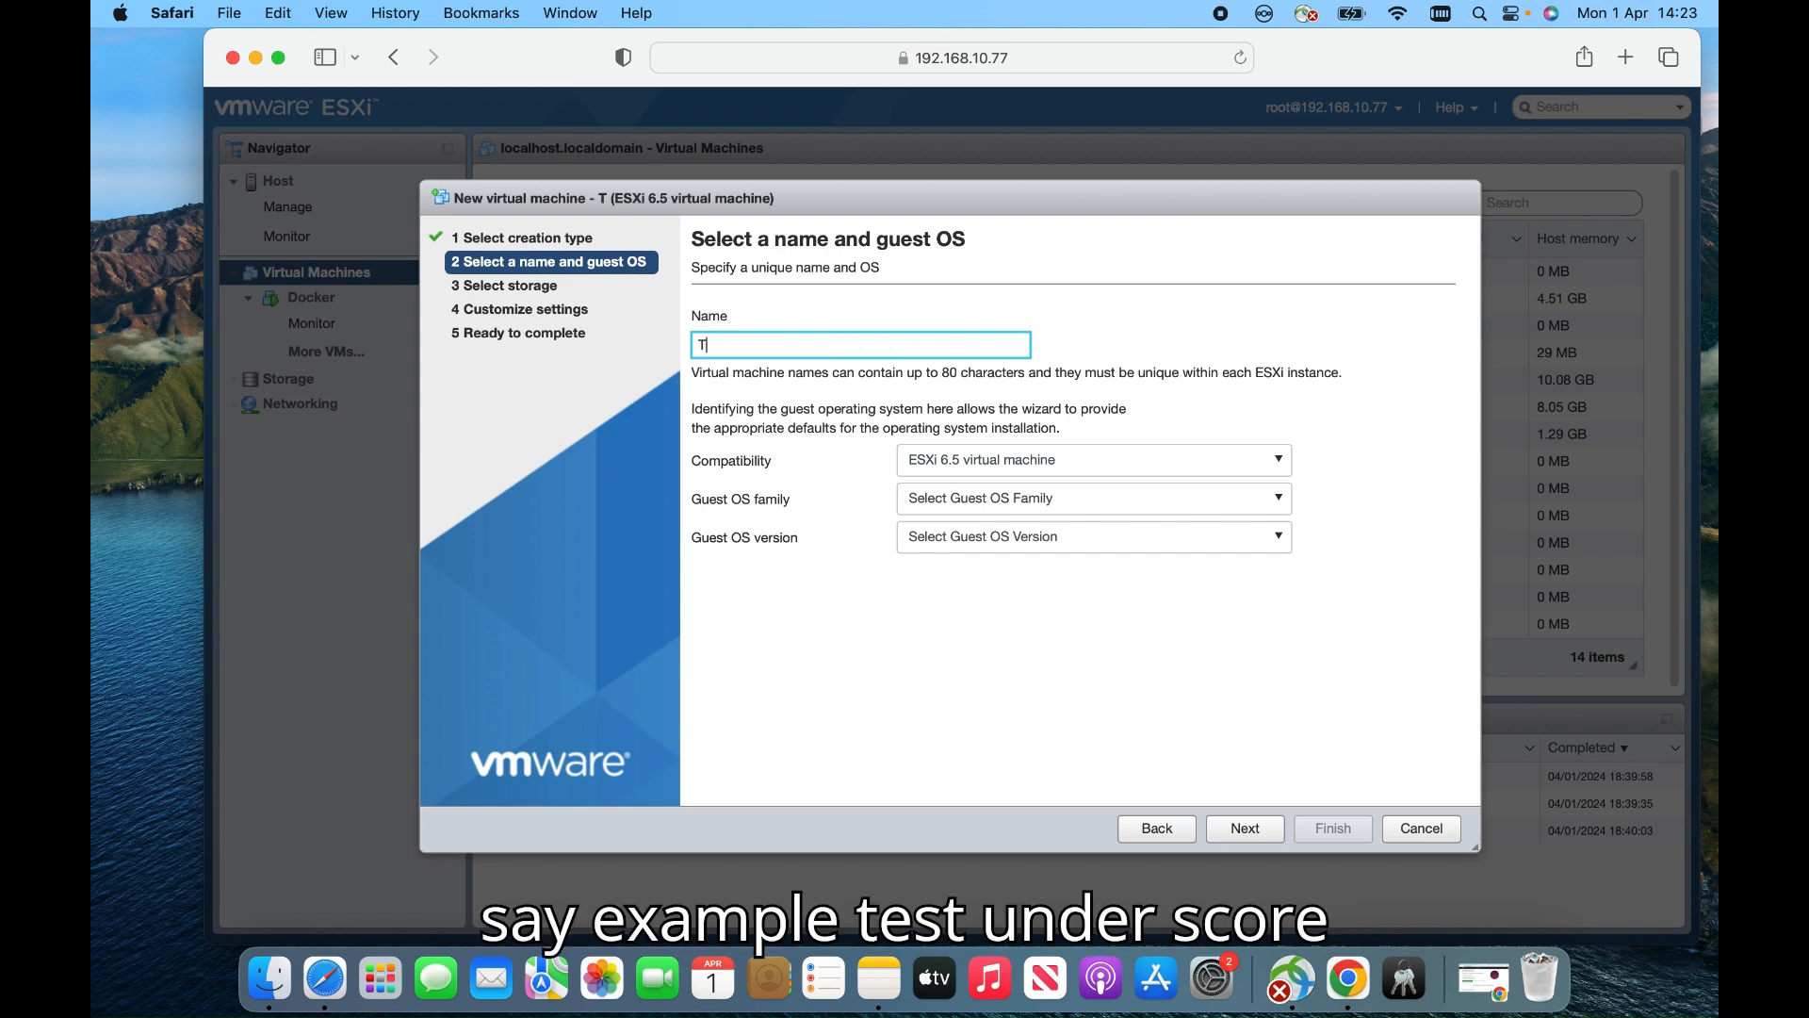
{"action": "type", "text": "est_"}
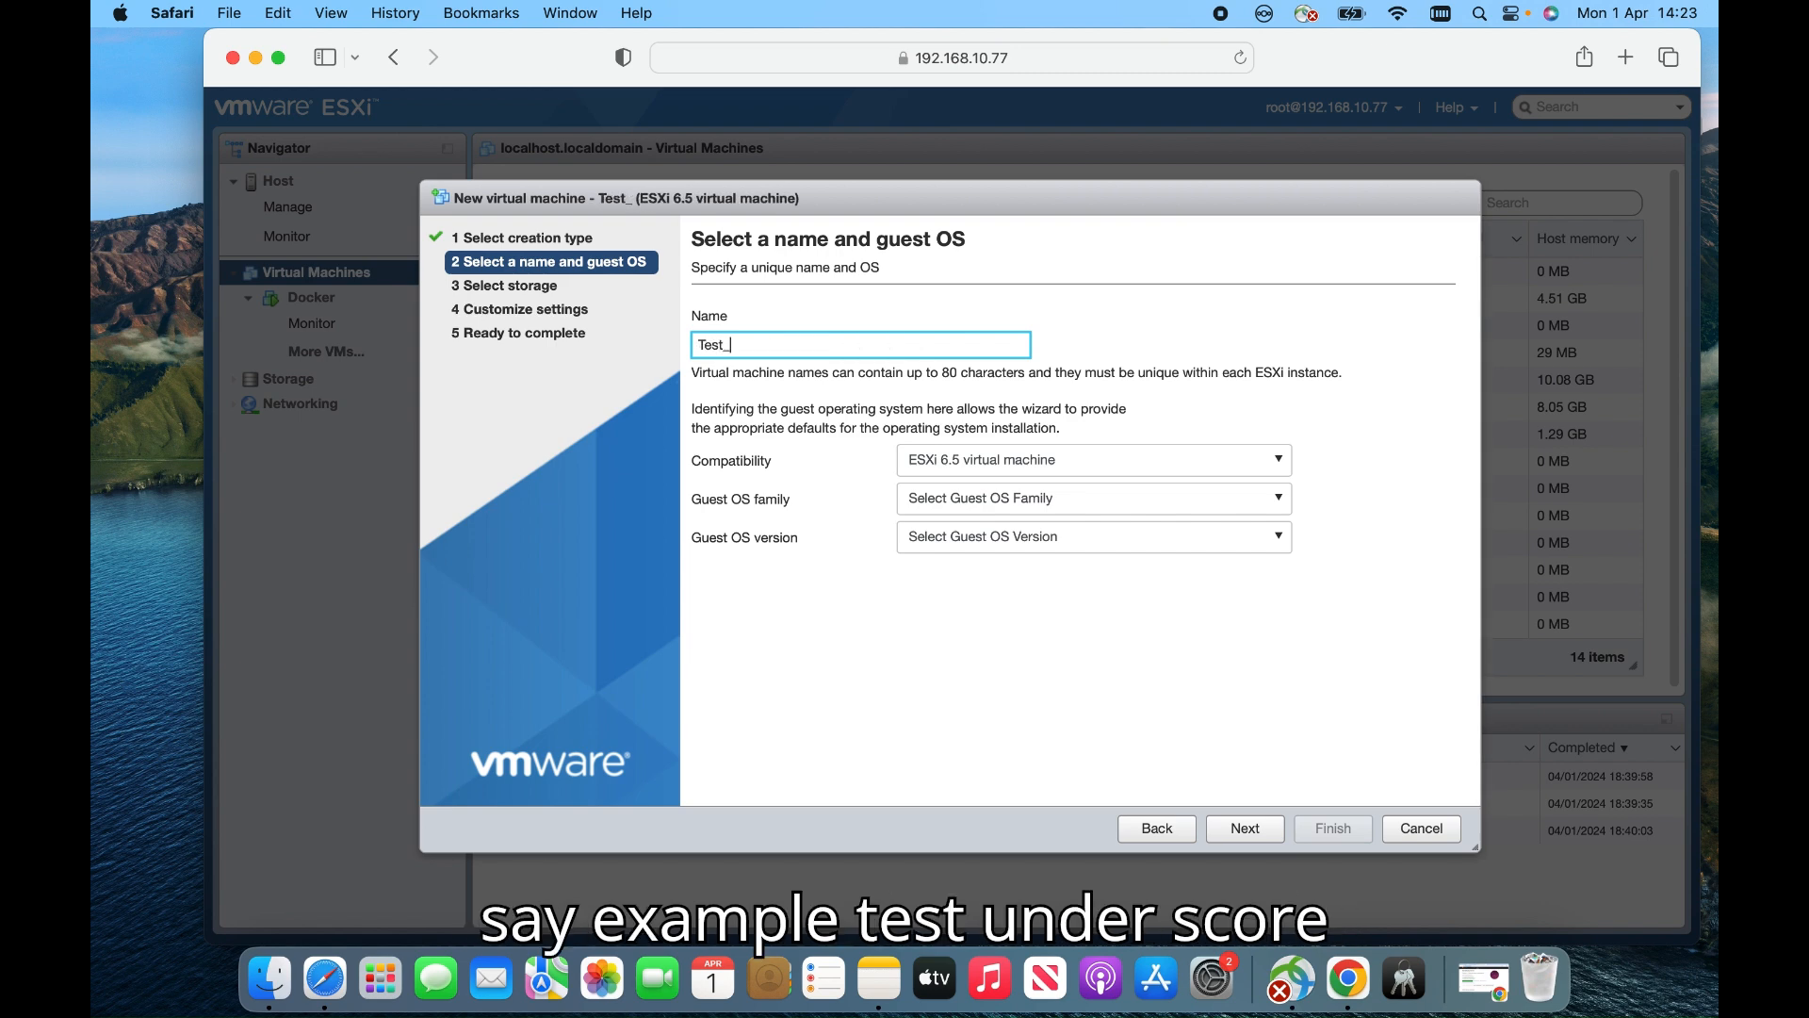
{"action": "type", "text": "ubuntu"}
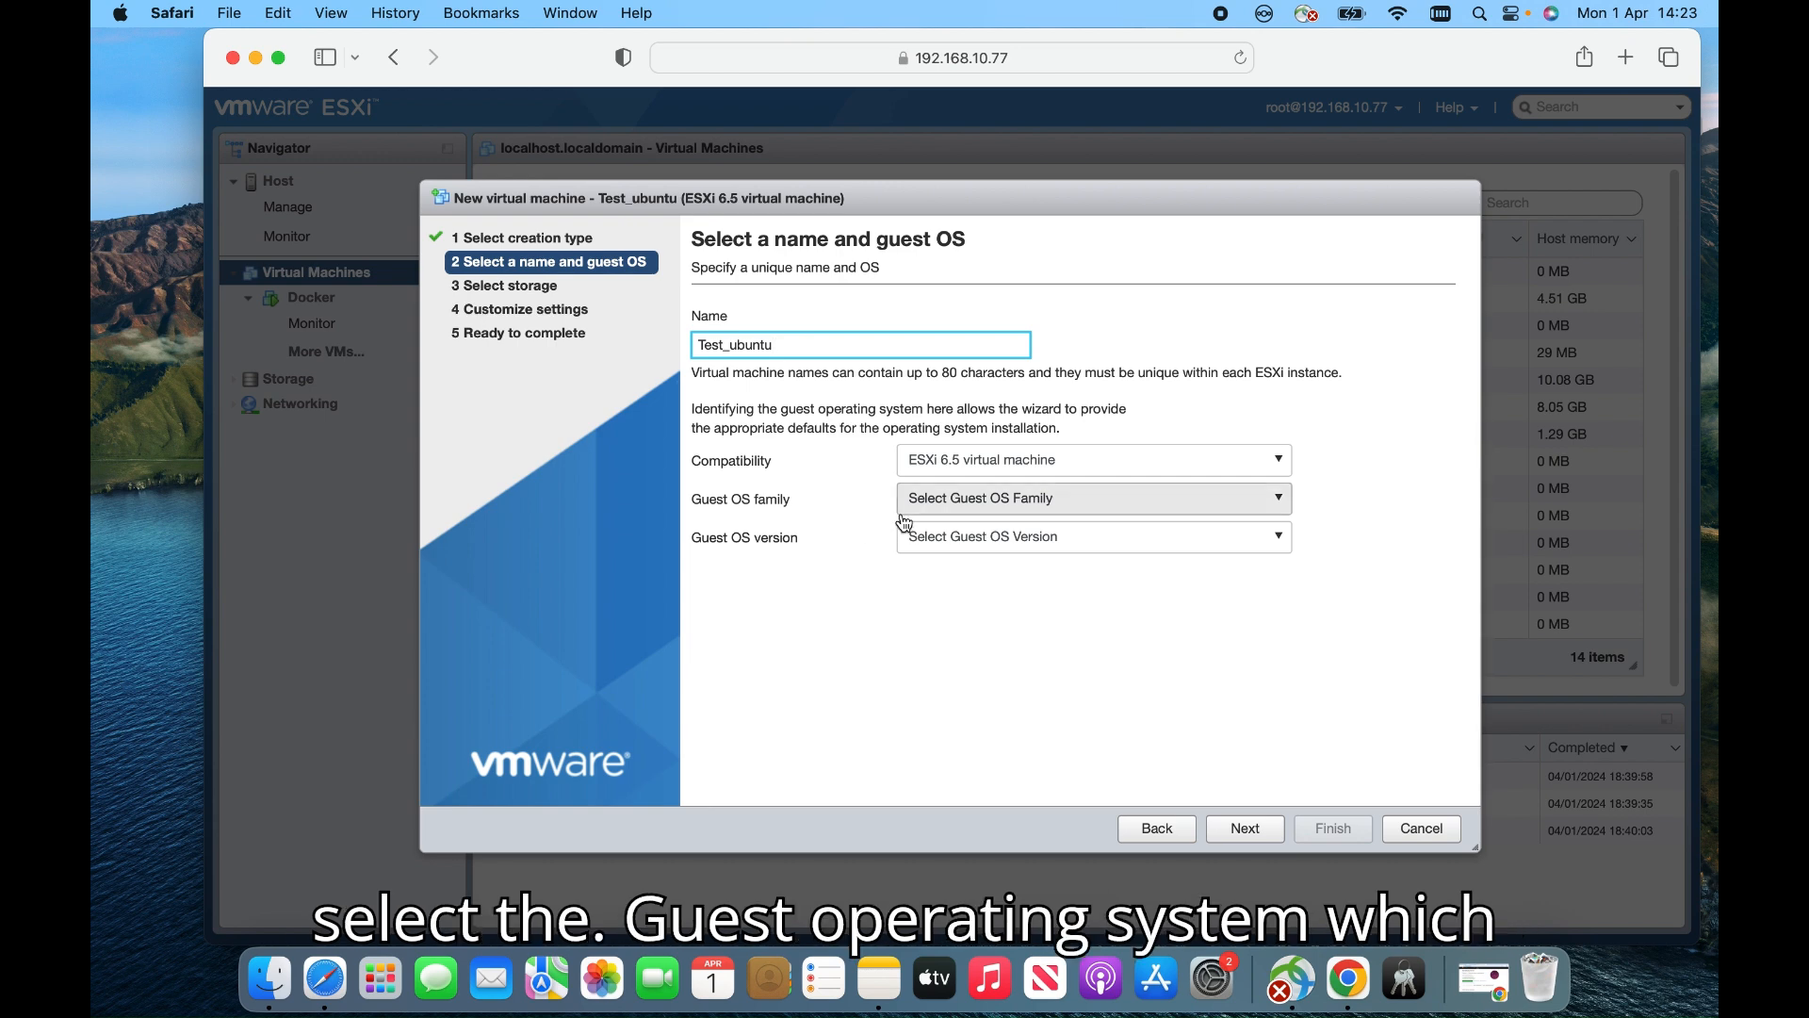
{"action": "left_click", "coordinate": [1016, 514]}
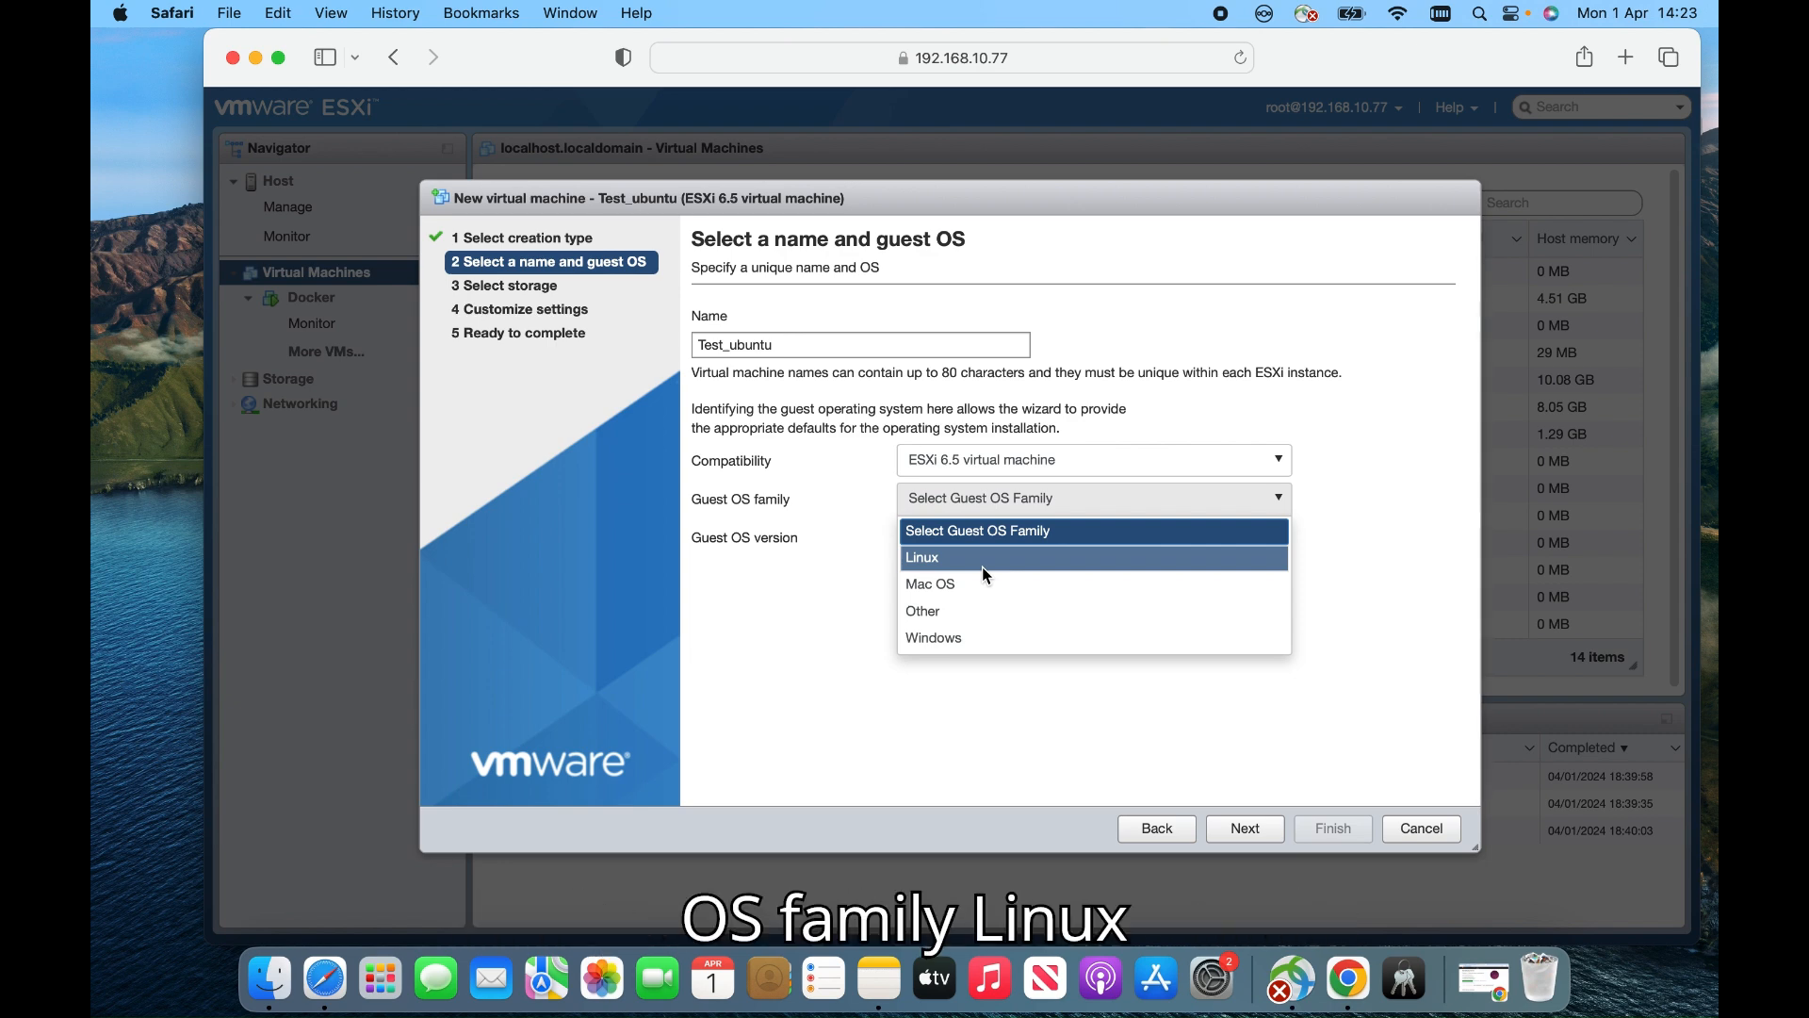
Choose Linux / Ubuntu Linux (64-bit) as the guest OS and accept datastore1 for storage
{"action": "left_click", "coordinate": [982, 558]}
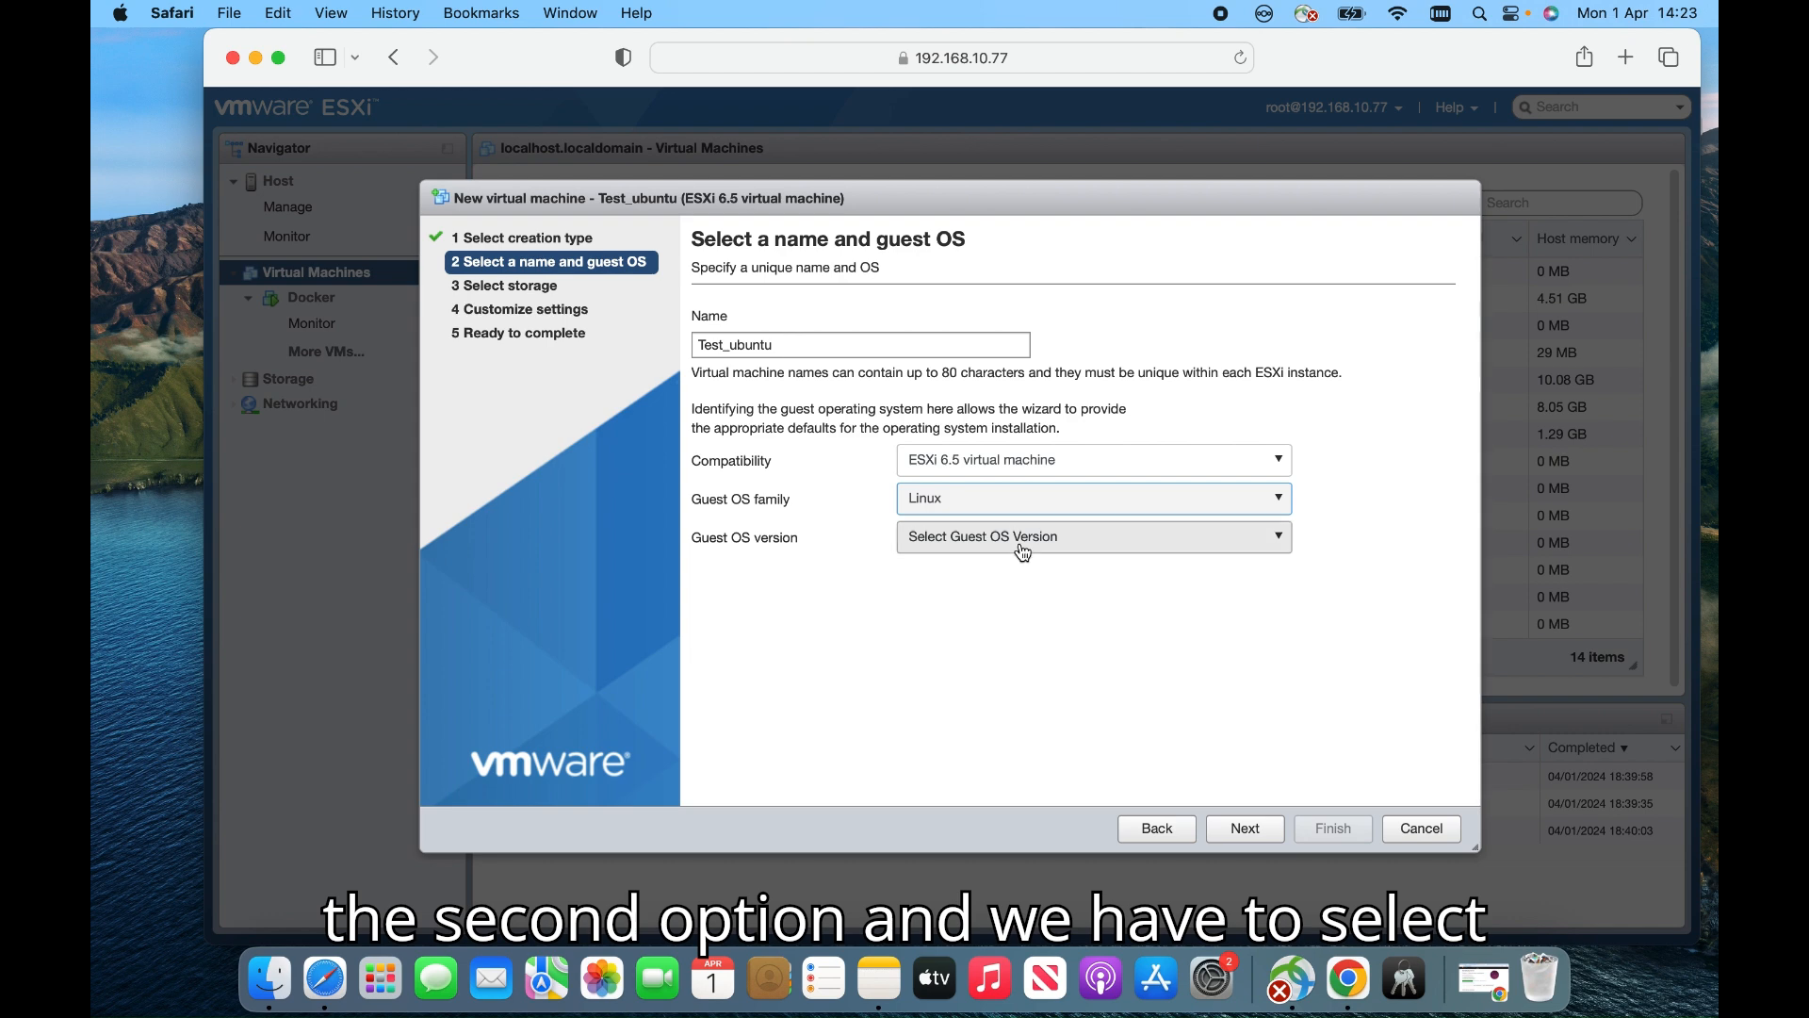
{"action": "left_click", "coordinate": [1023, 544]}
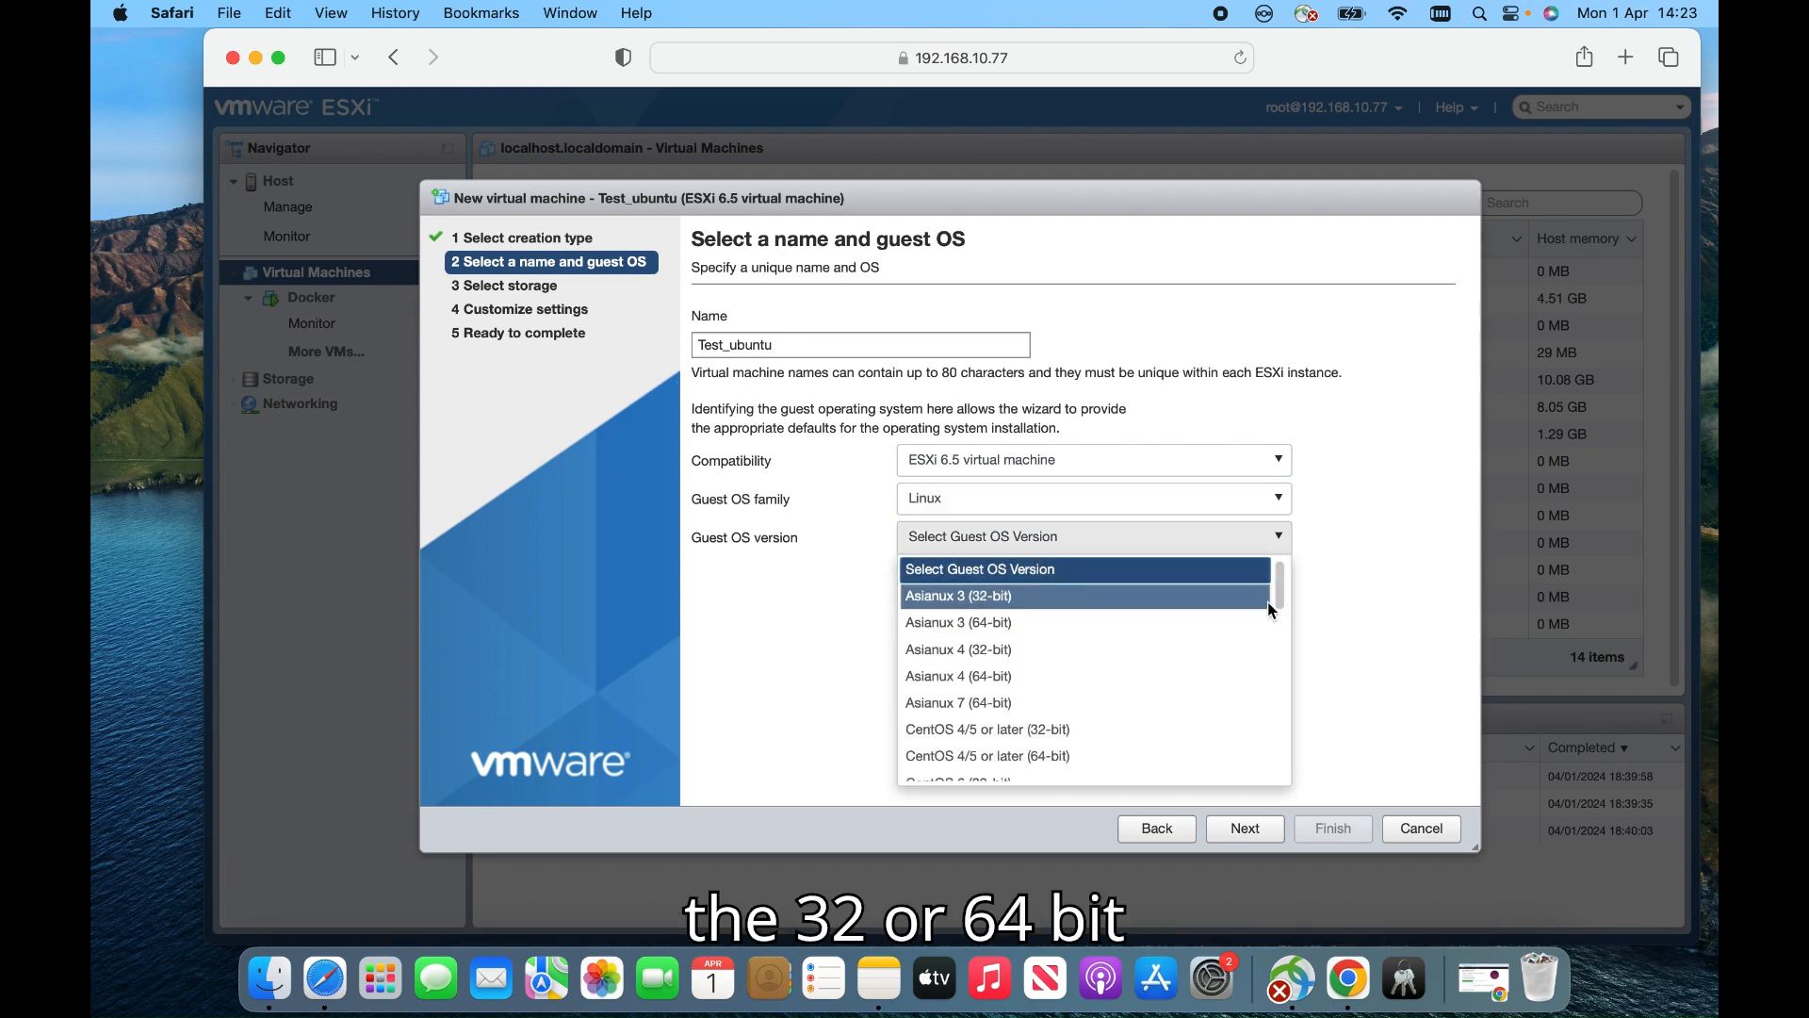
{"action": "left_click_drag", "start_coordinate": [1280, 591], "coordinate": [1265, 766]}
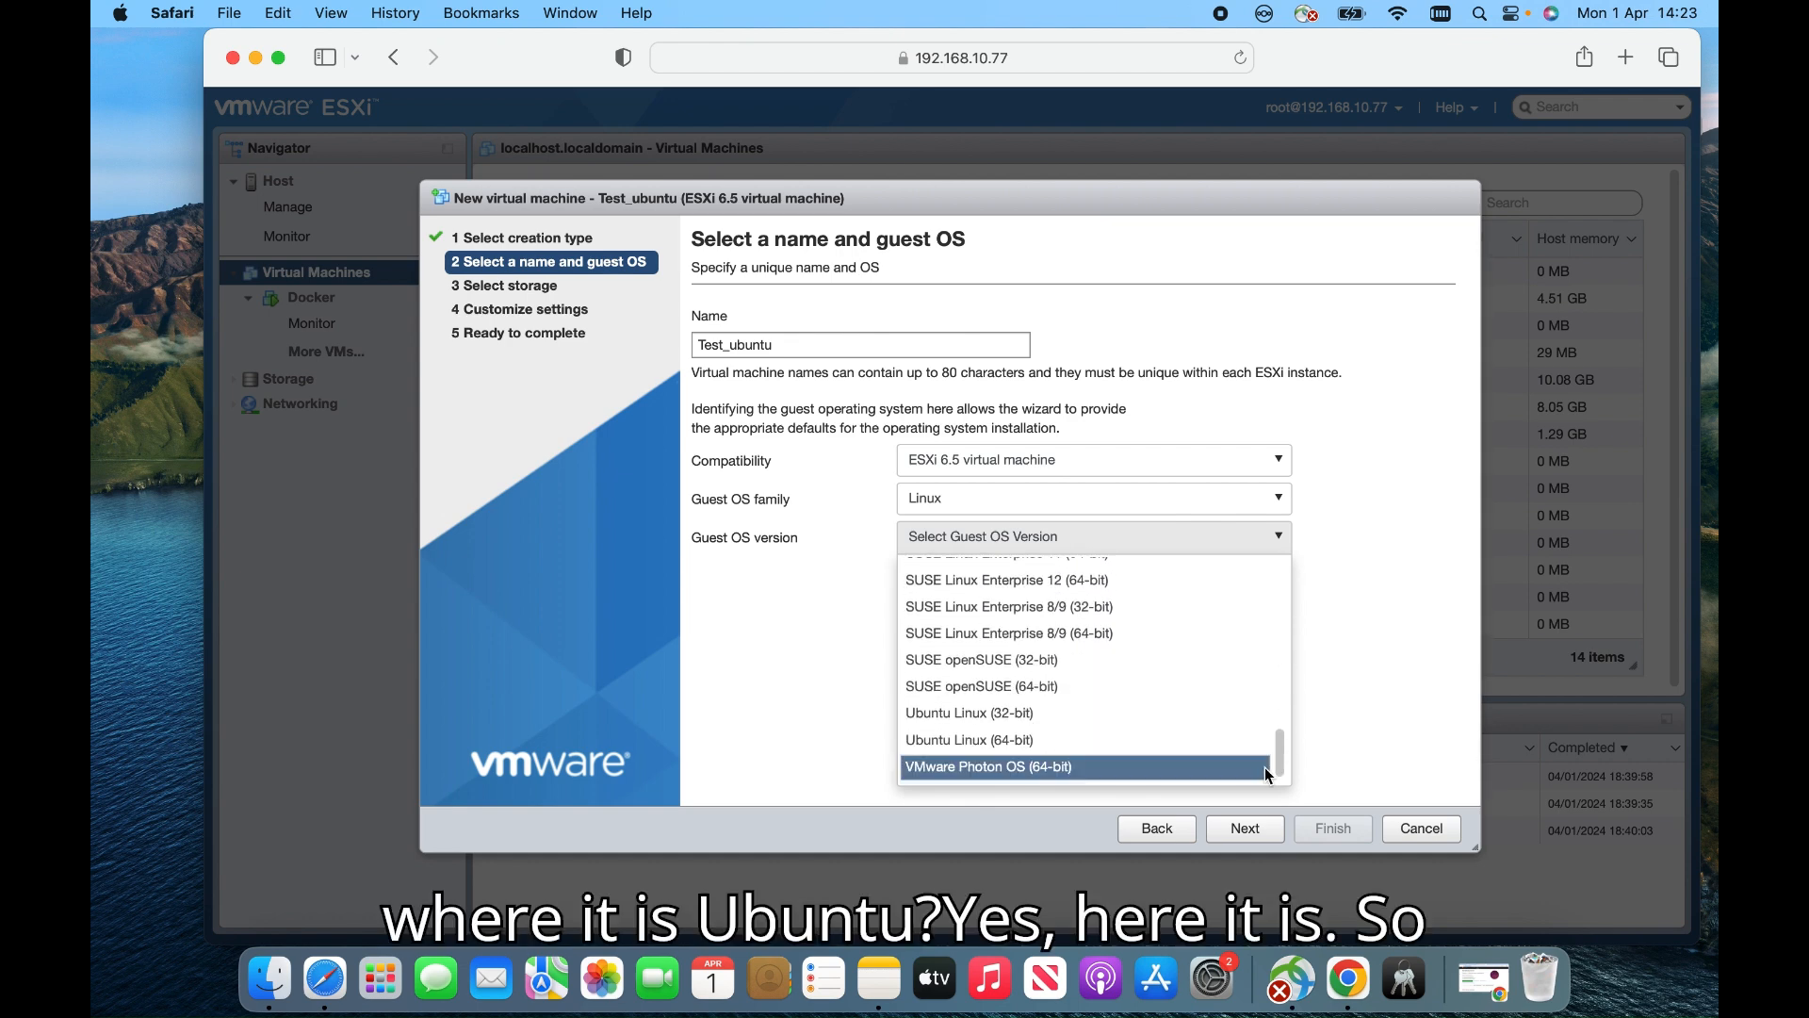
{"action": "left_click", "coordinate": [1016, 742]}
{"action": "left_click", "coordinate": [1237, 830]}
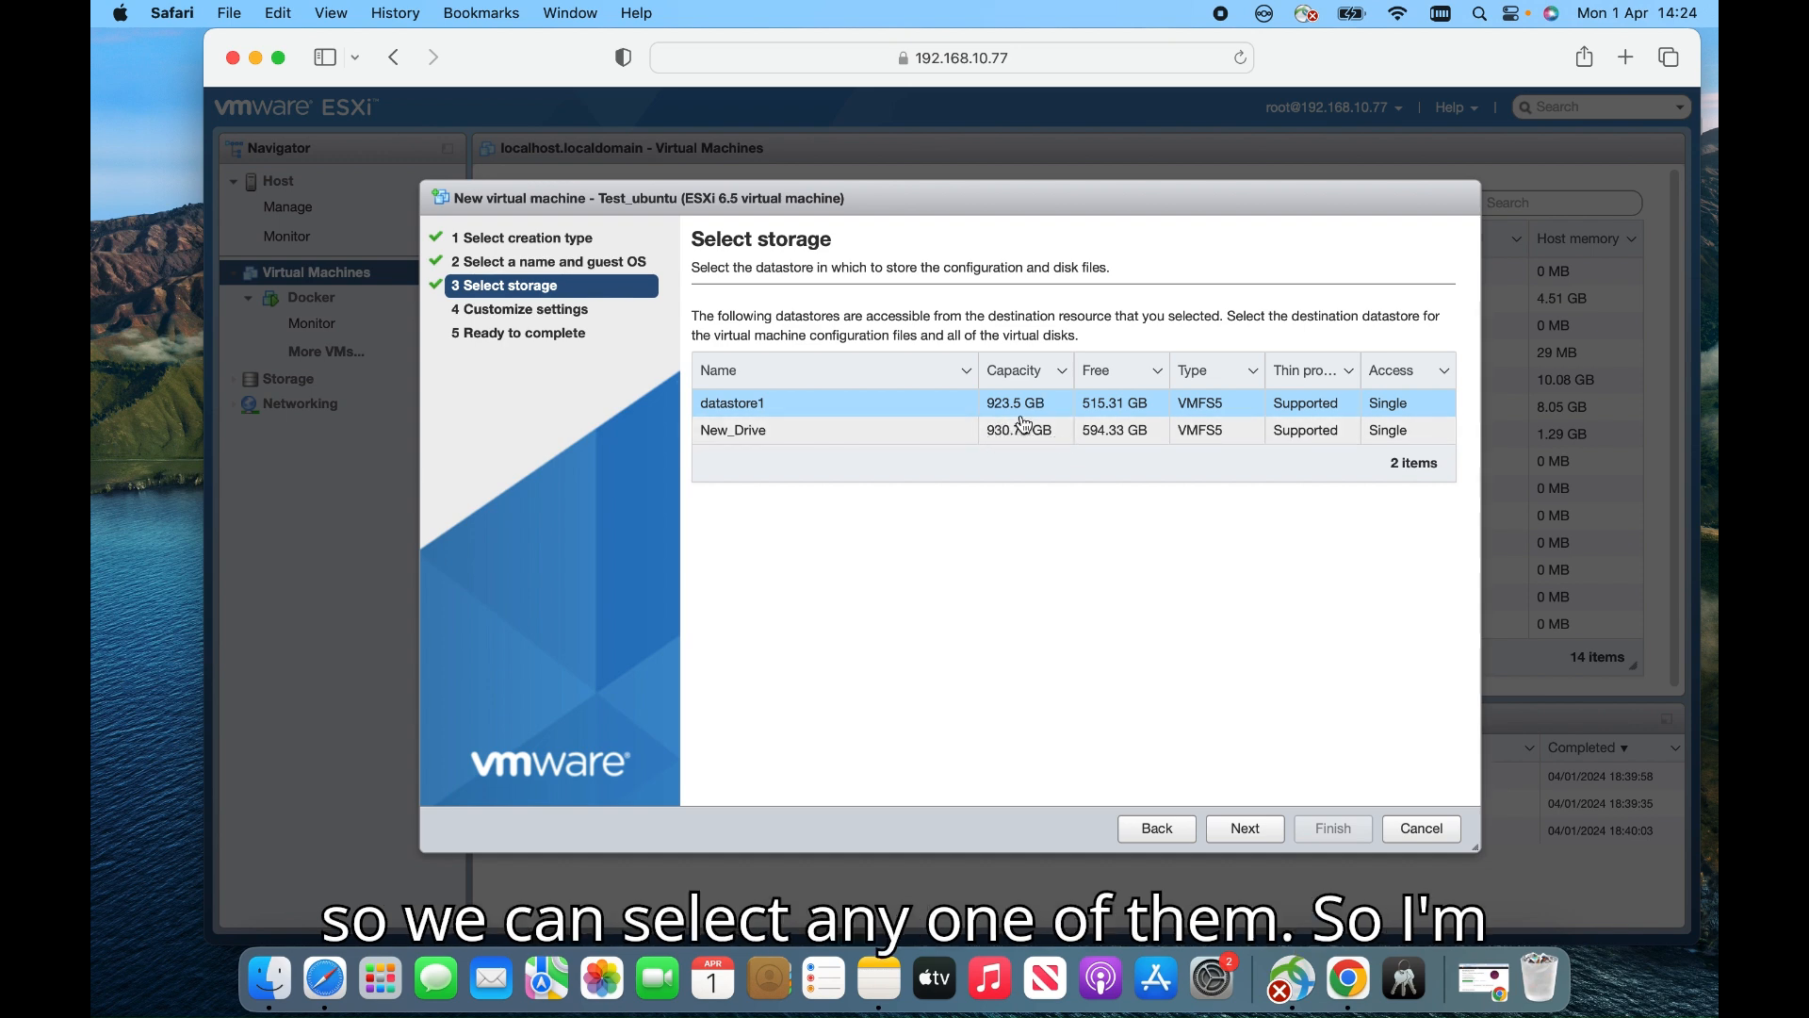
{"action": "left_click", "coordinate": [1254, 838]}
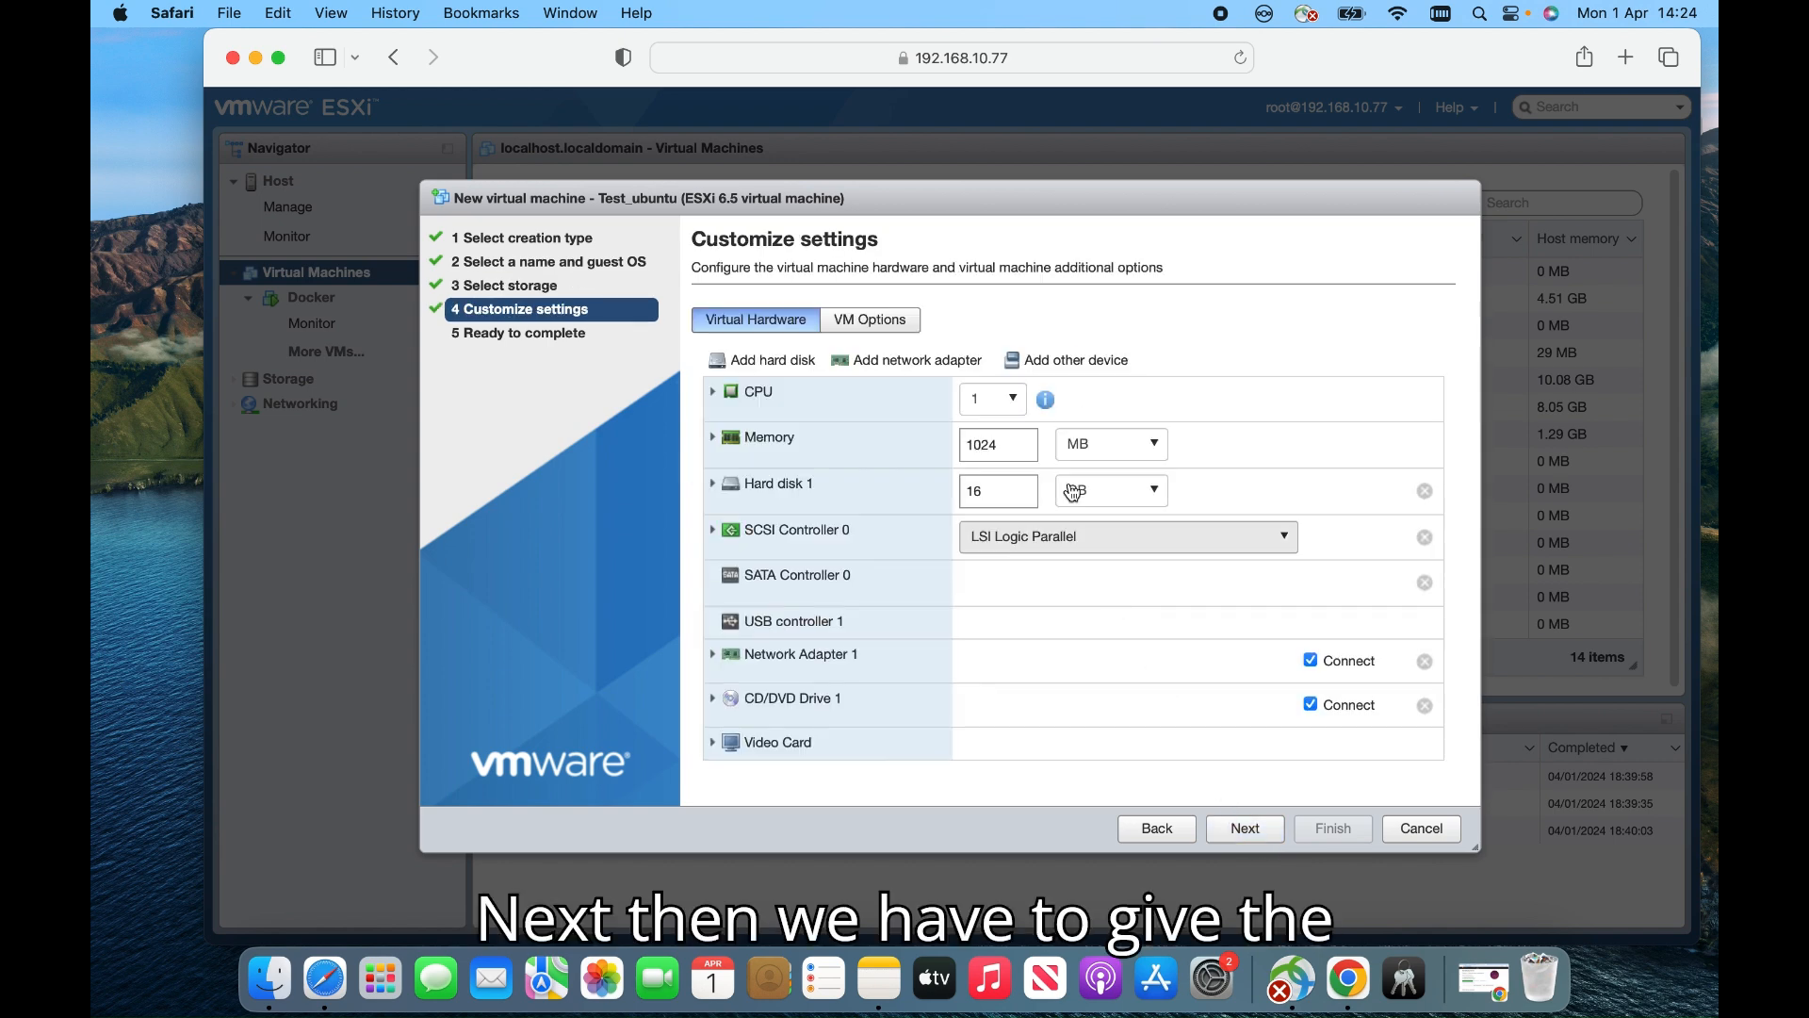
In Virtual Hardware, choose 4 CPUs, set memory to 4 GB, and make Hard disk 1 50 GB
{"action": "left_click", "coordinate": [1018, 409]}
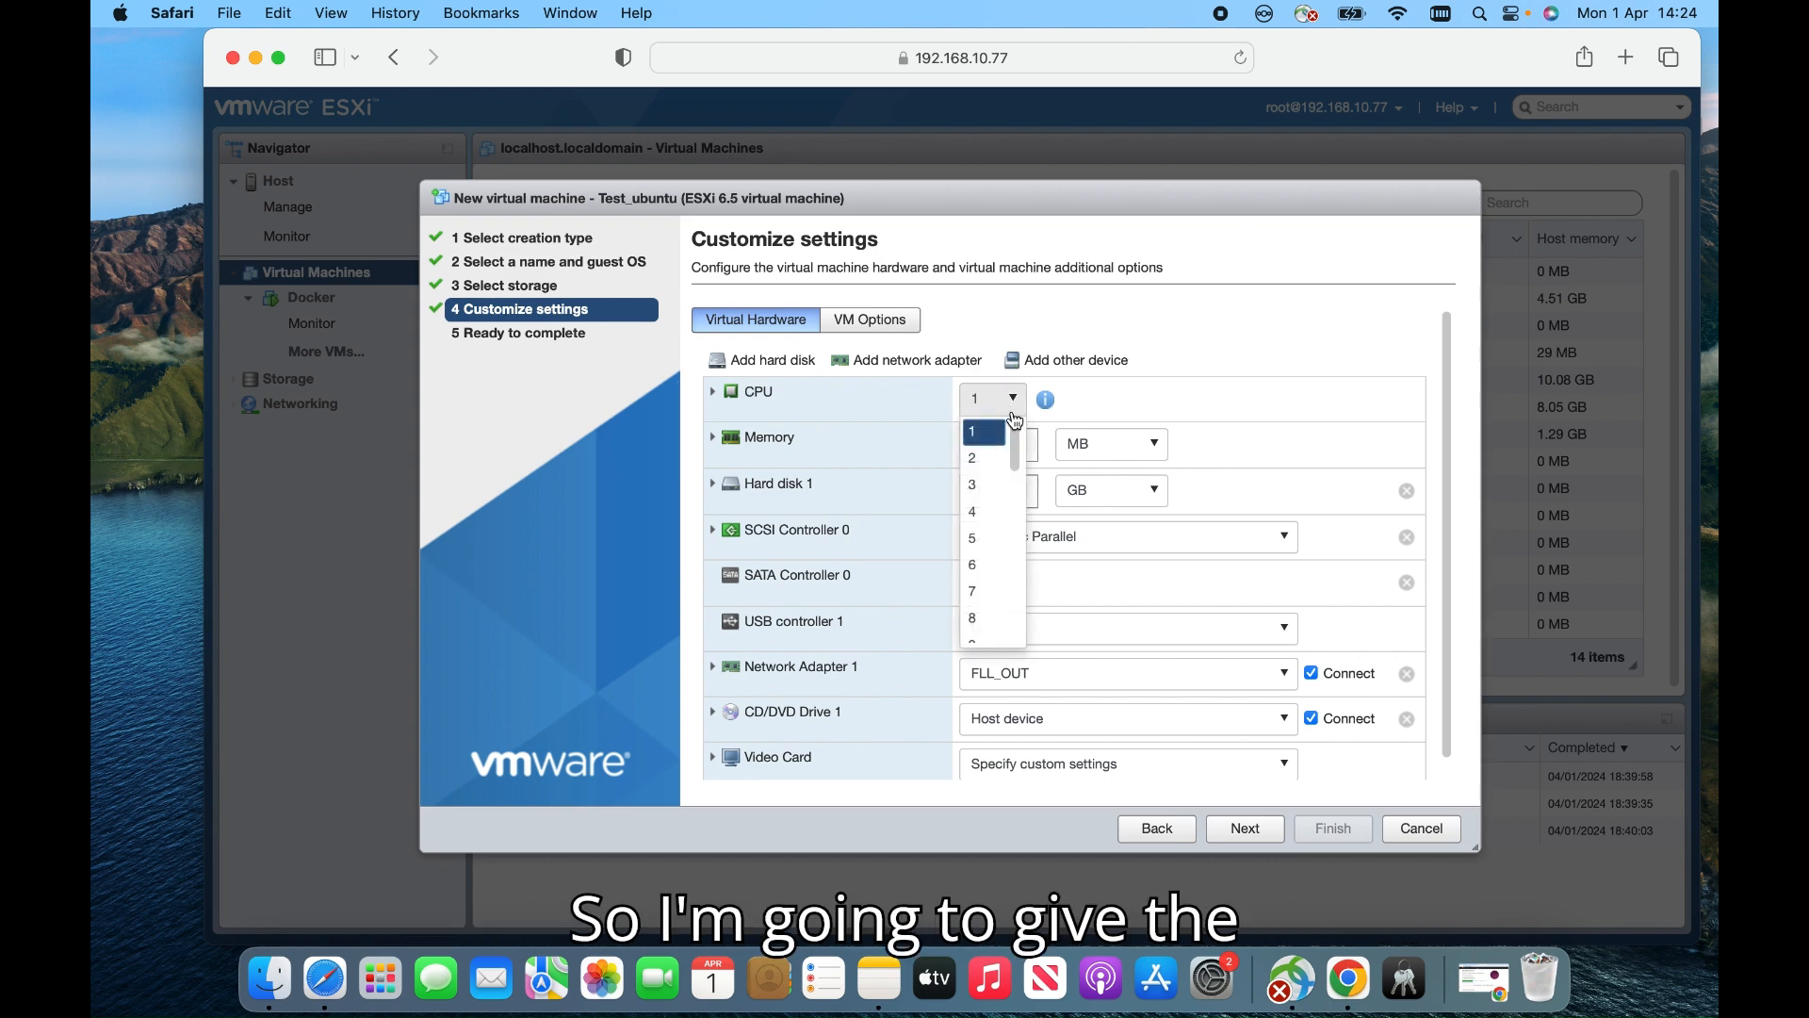
{"action": "left_click", "coordinate": [993, 510]}
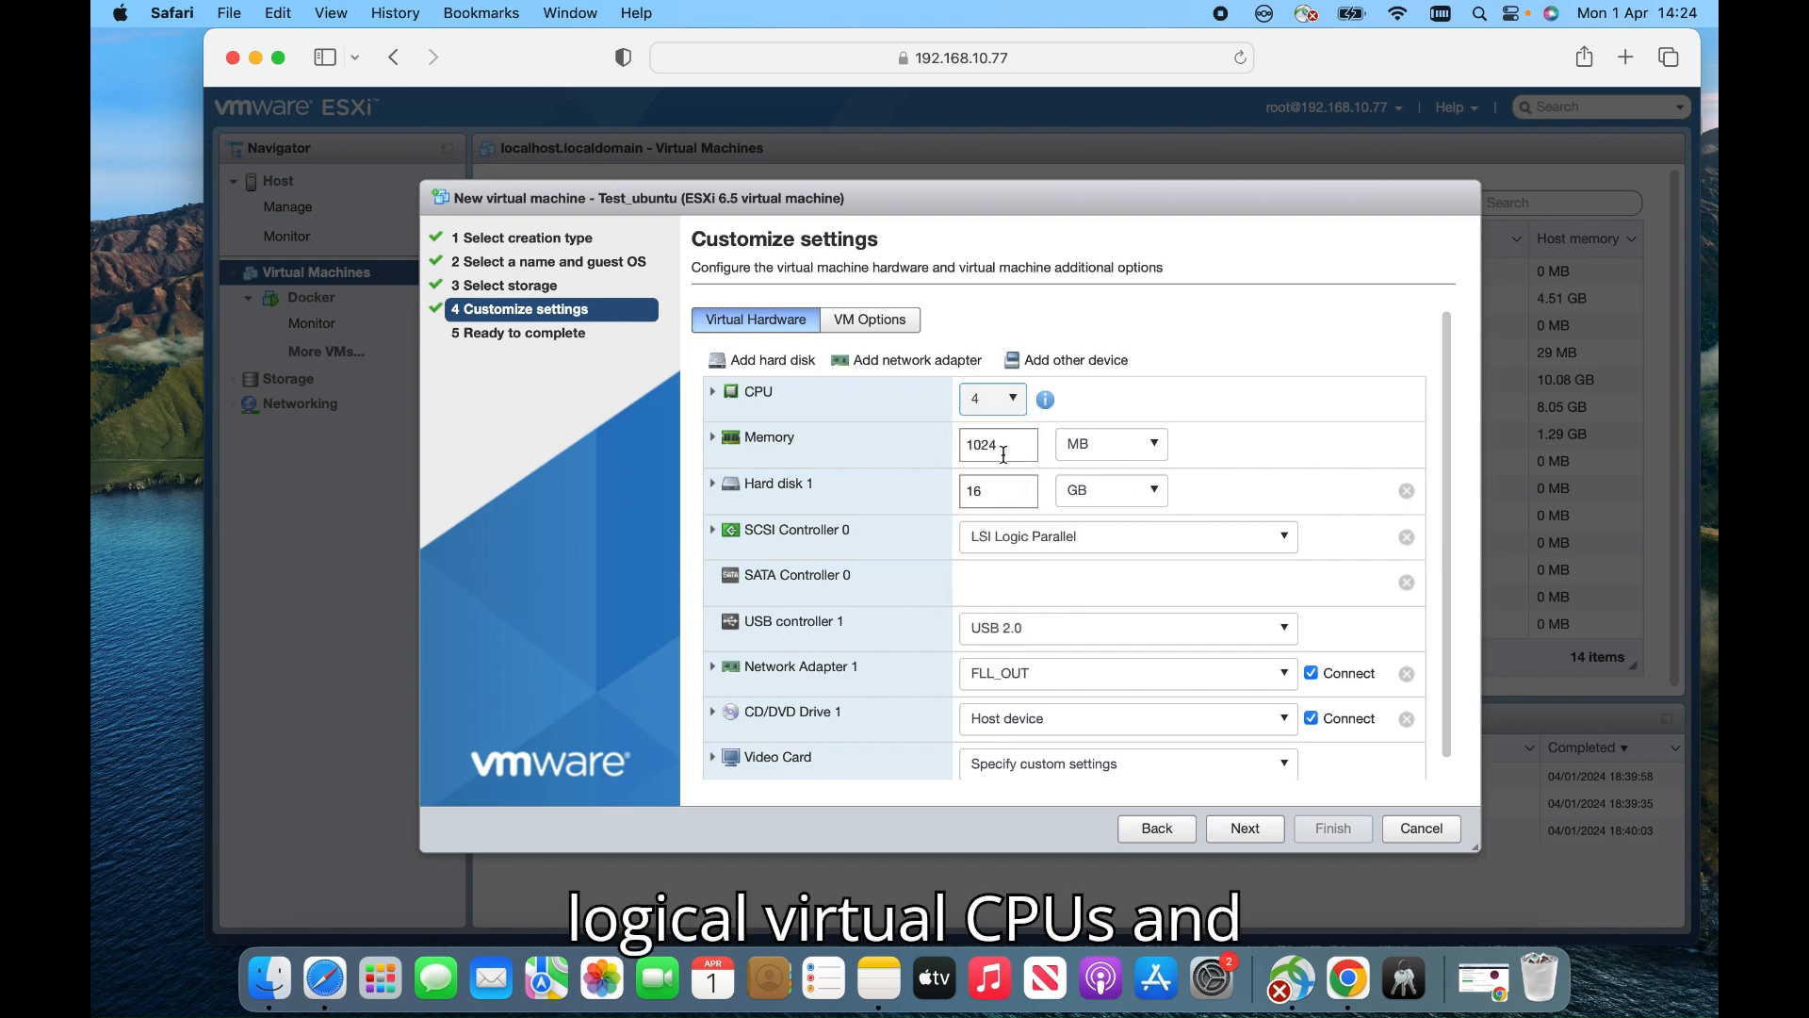
{"action": "left_click", "coordinate": [1119, 446]}
{"action": "left_click", "coordinate": [1121, 500]}
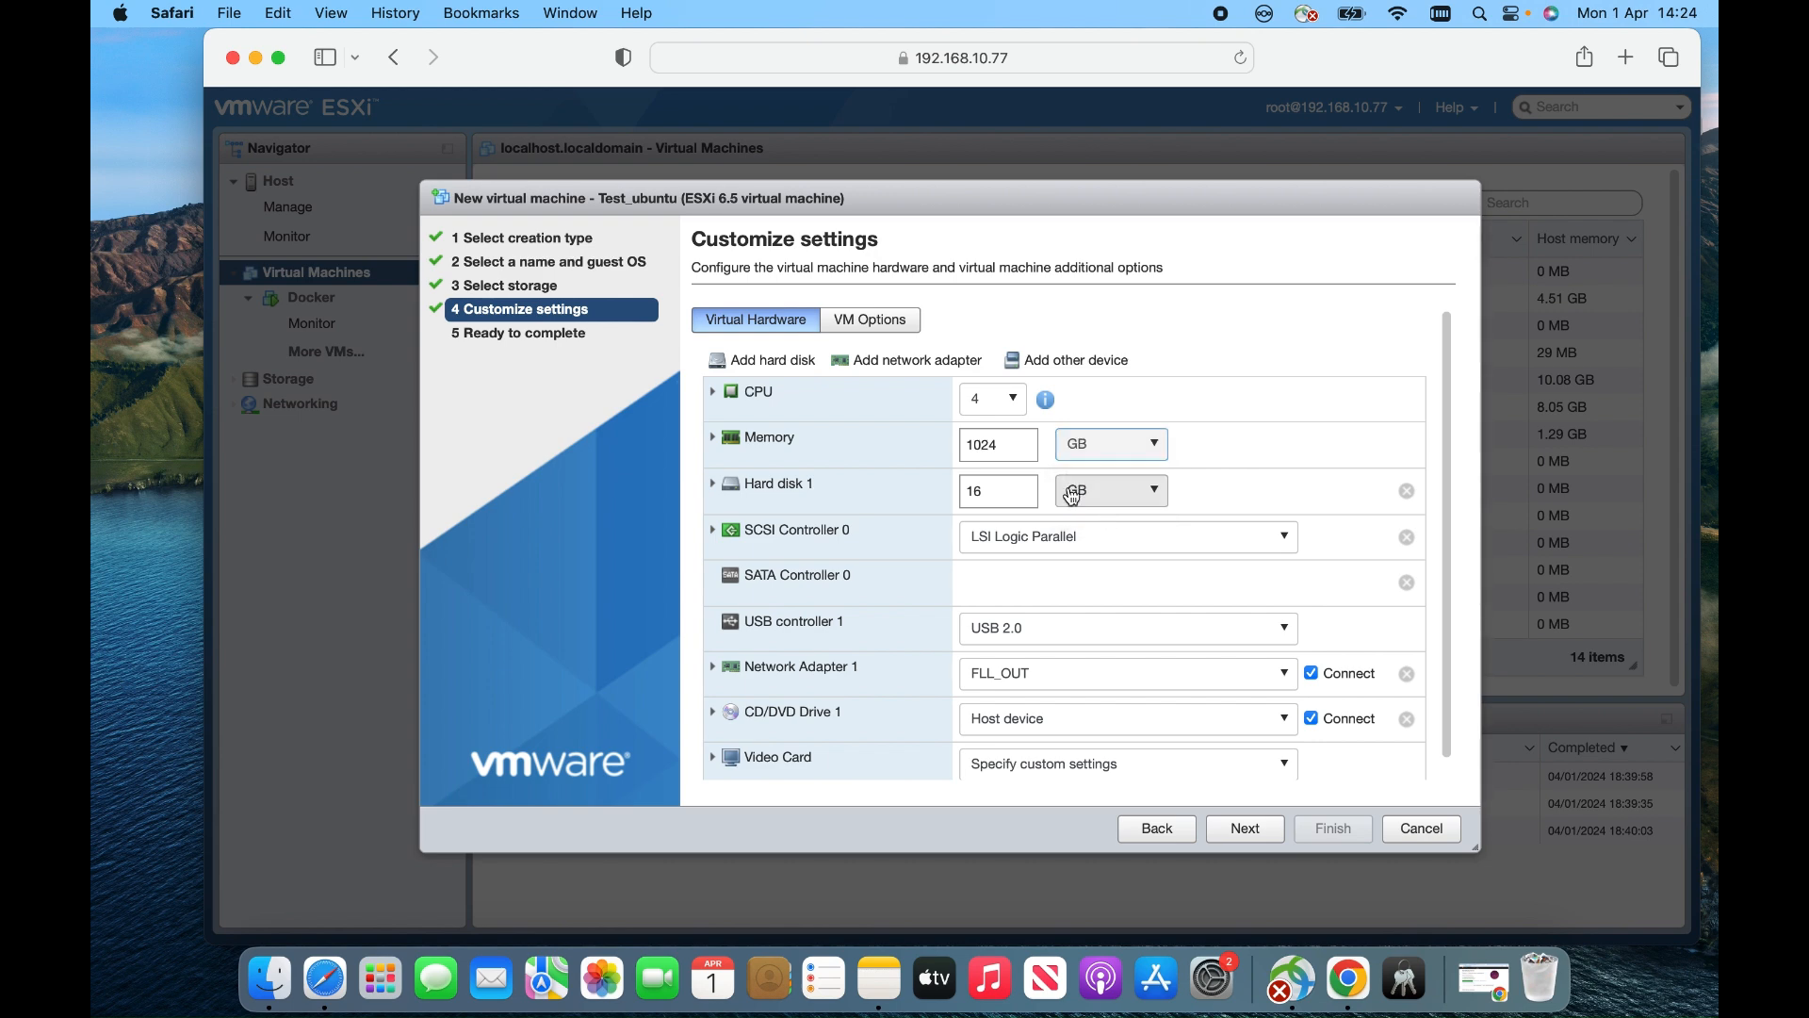
{"action": "double_click", "coordinate": [1008, 448]}
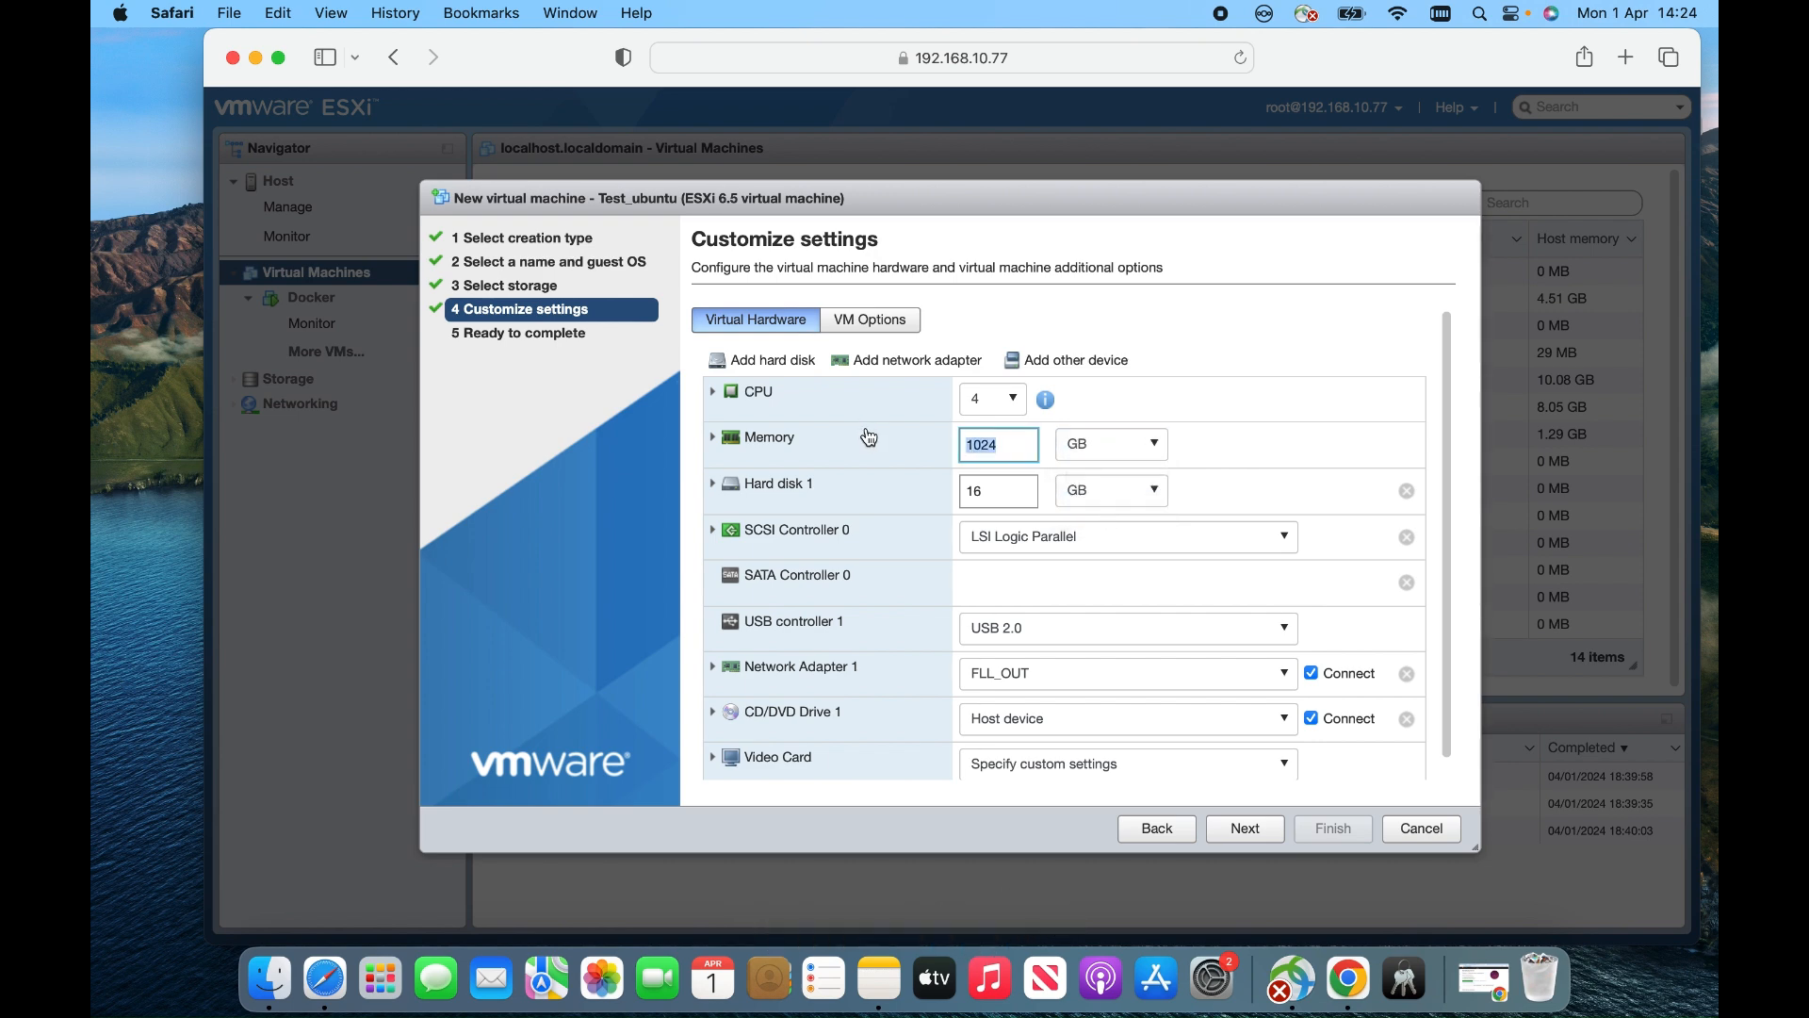
{"action": "type", "text": "4"}
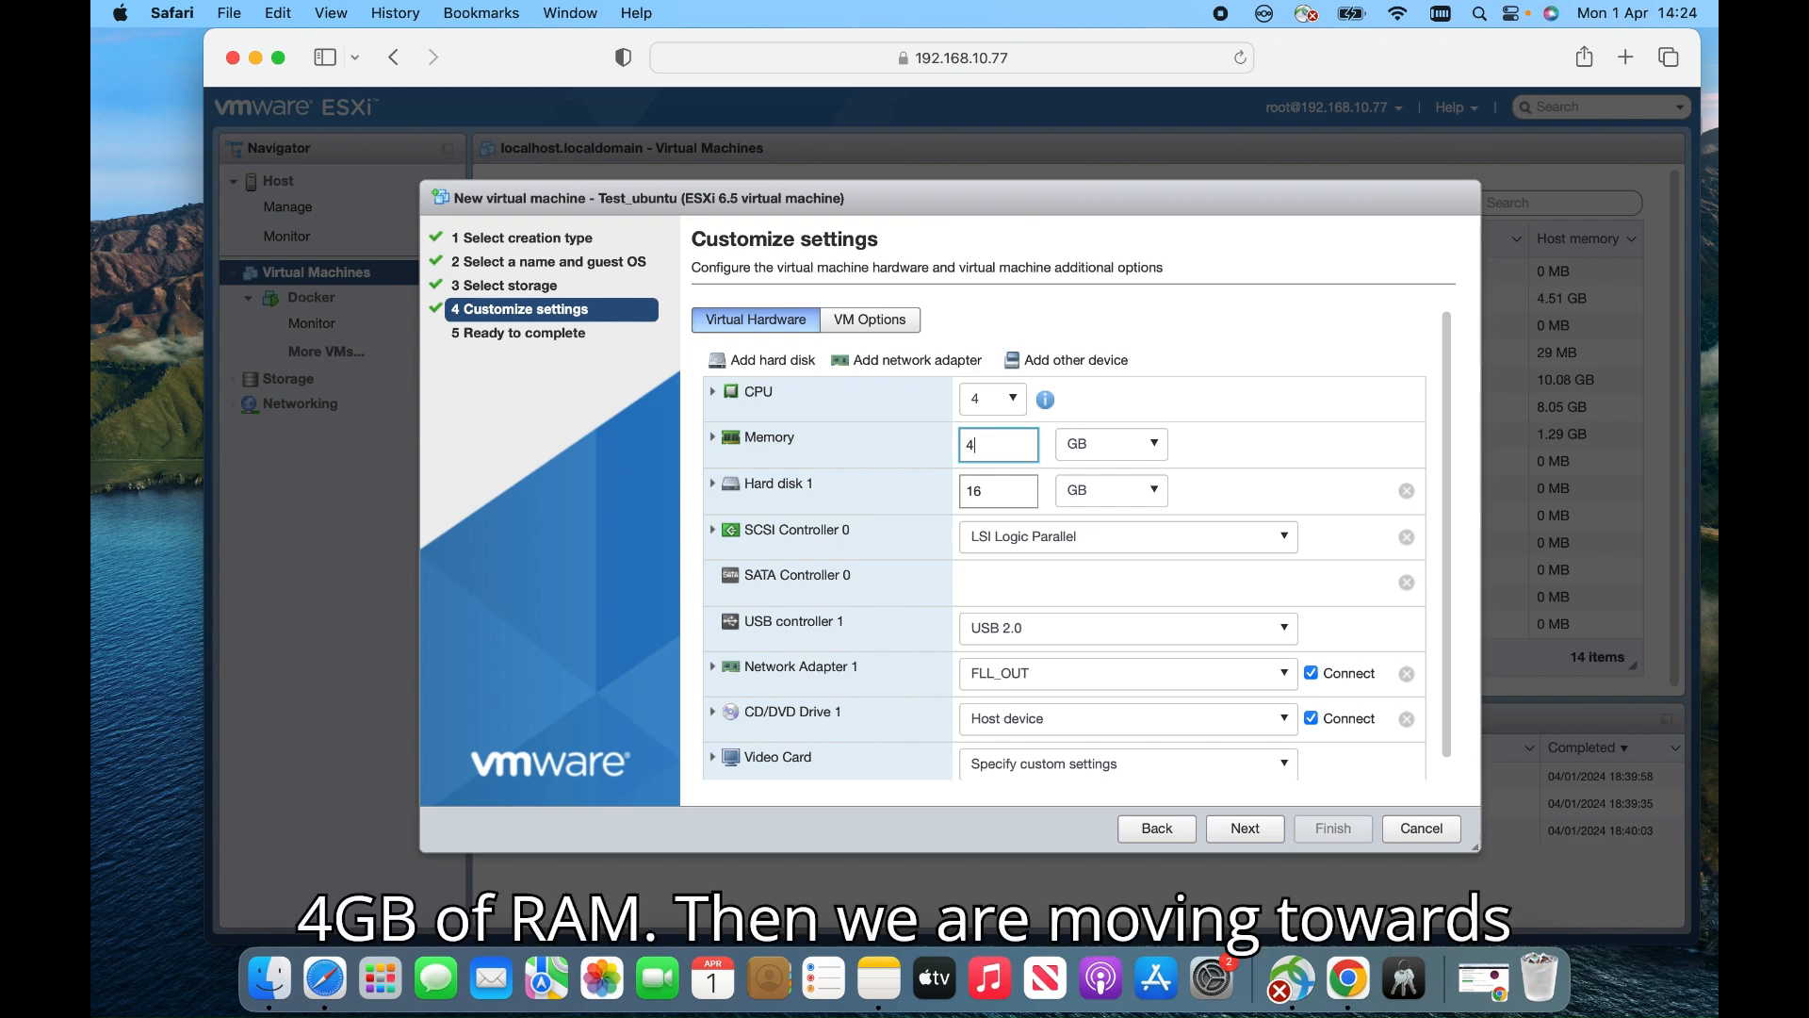
{"action": "double_click", "coordinate": [1005, 491]}
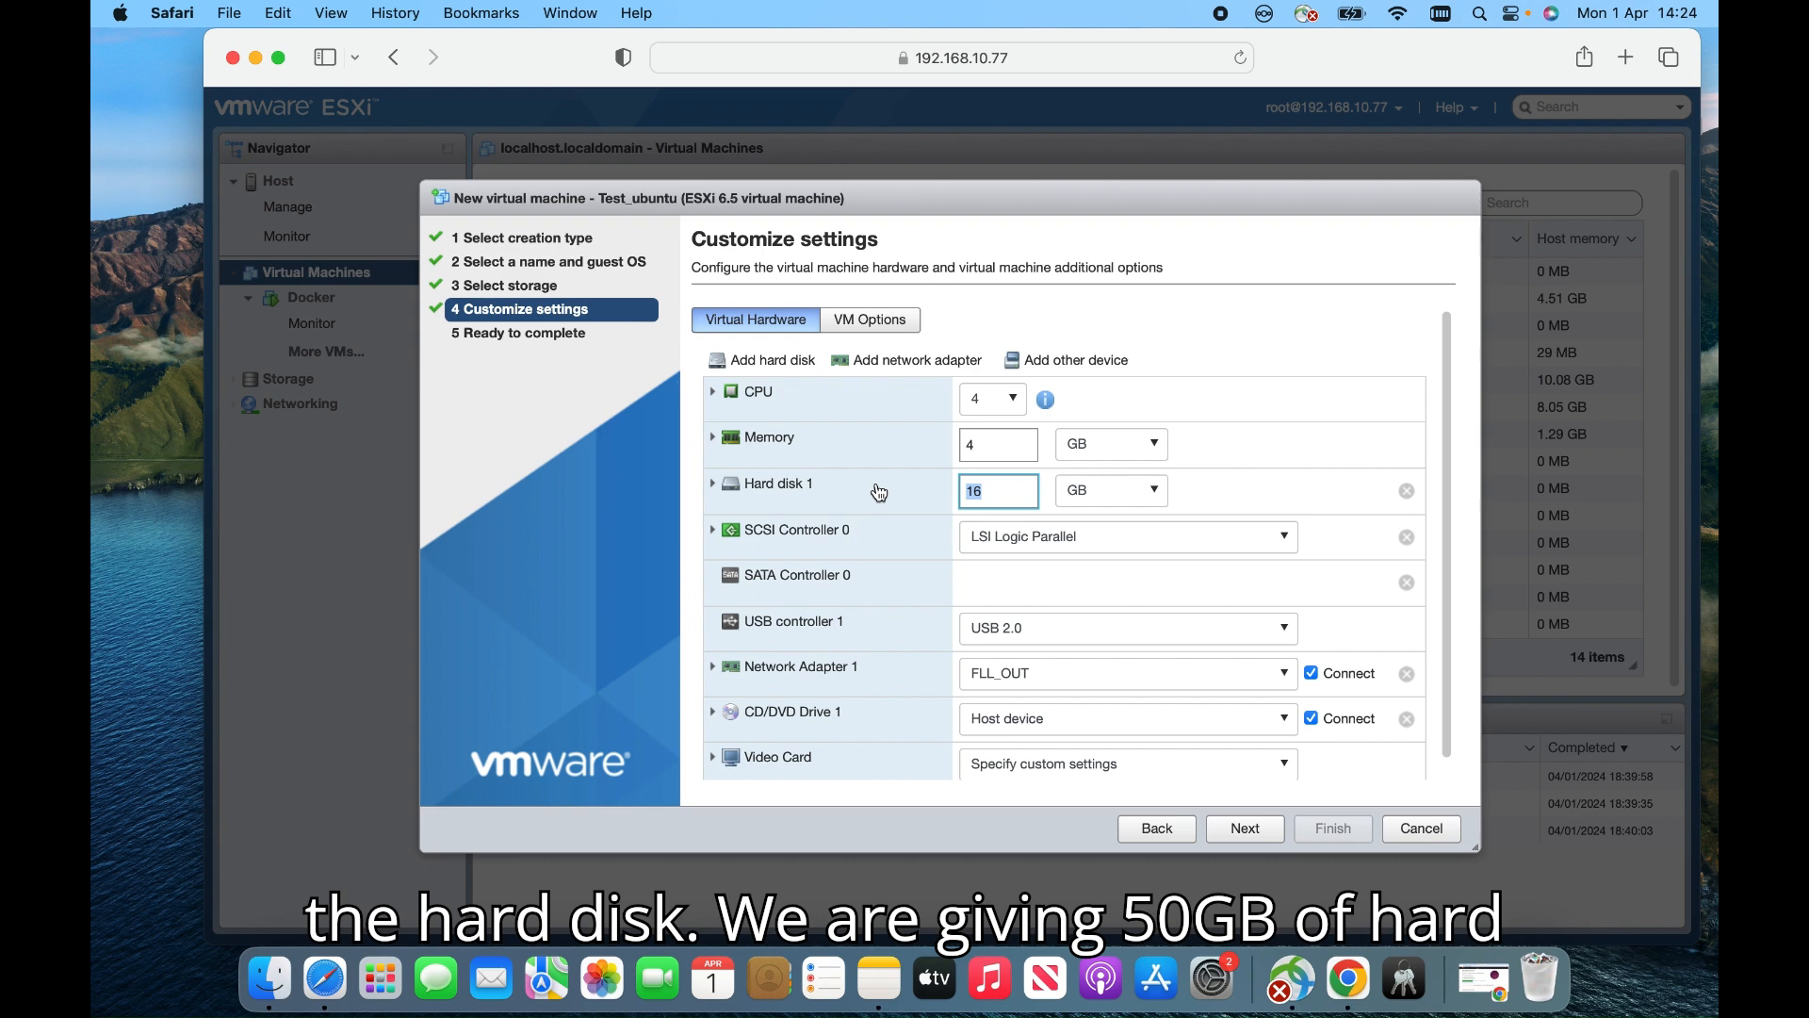
{"action": "type", "text": "50"}
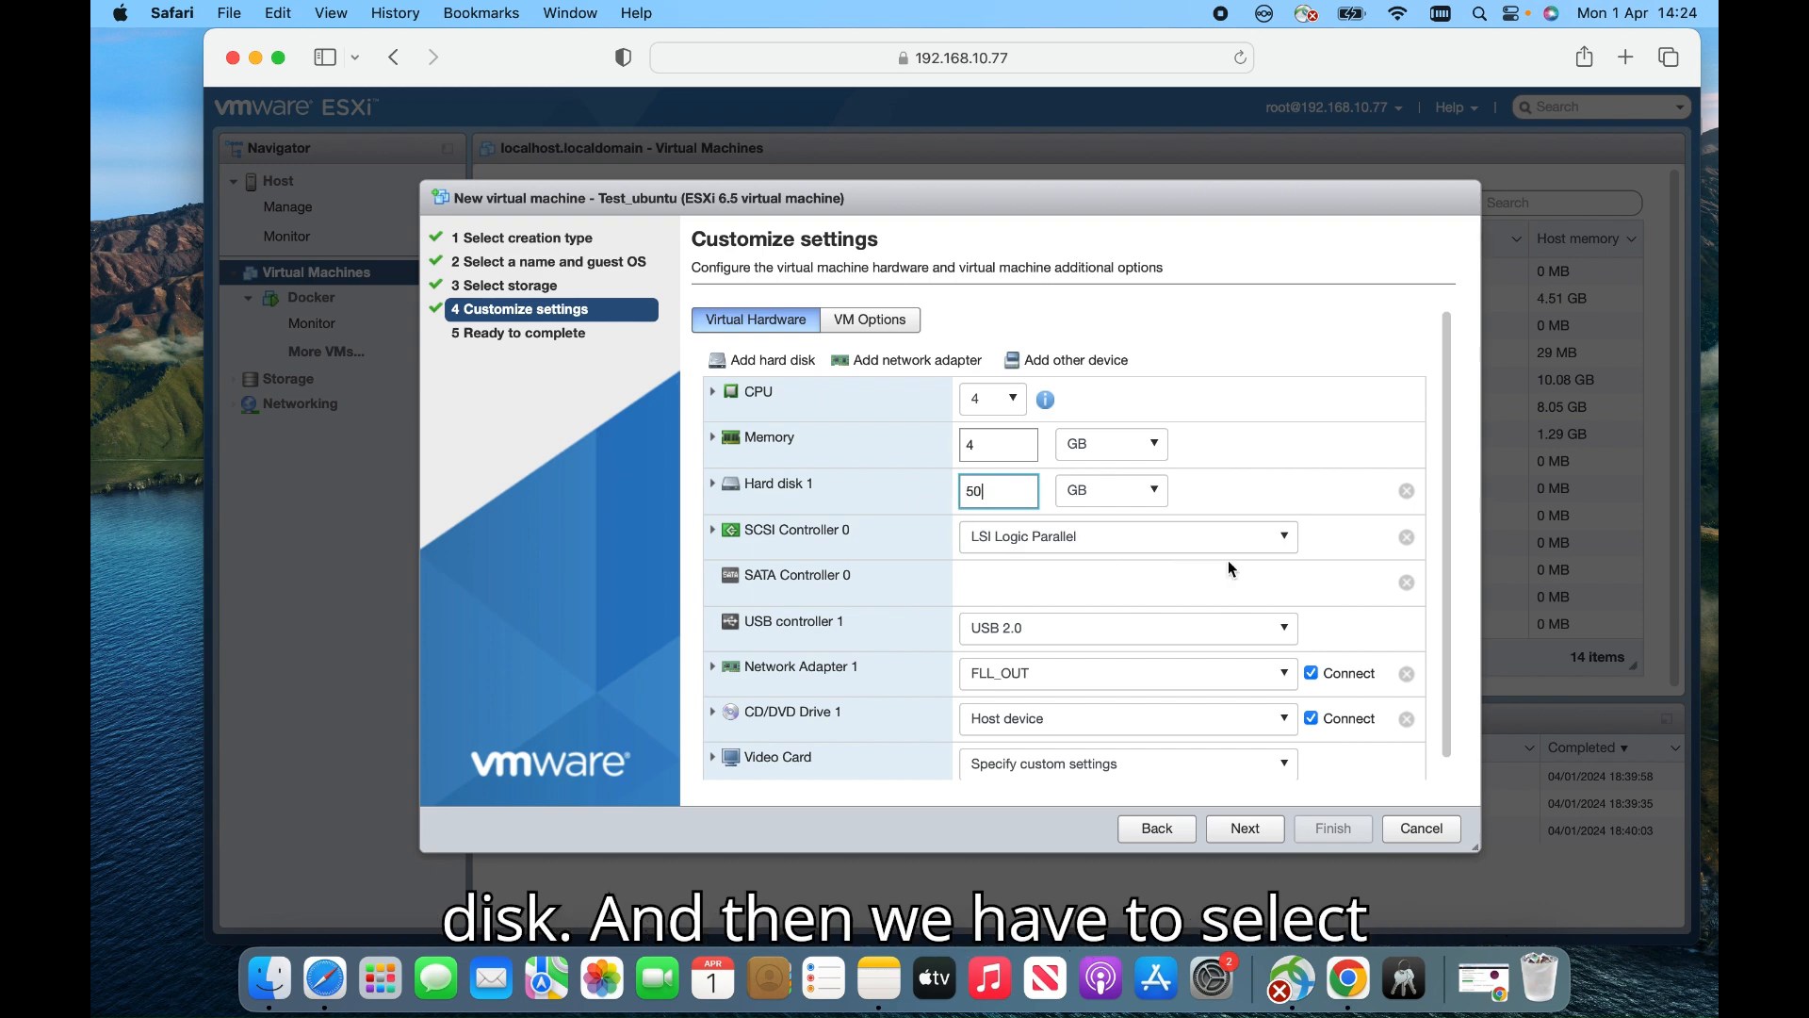
{"action": "scroll", "coordinate": [1453, 592], "scroll_direction": "down", "scroll_amount": 1}
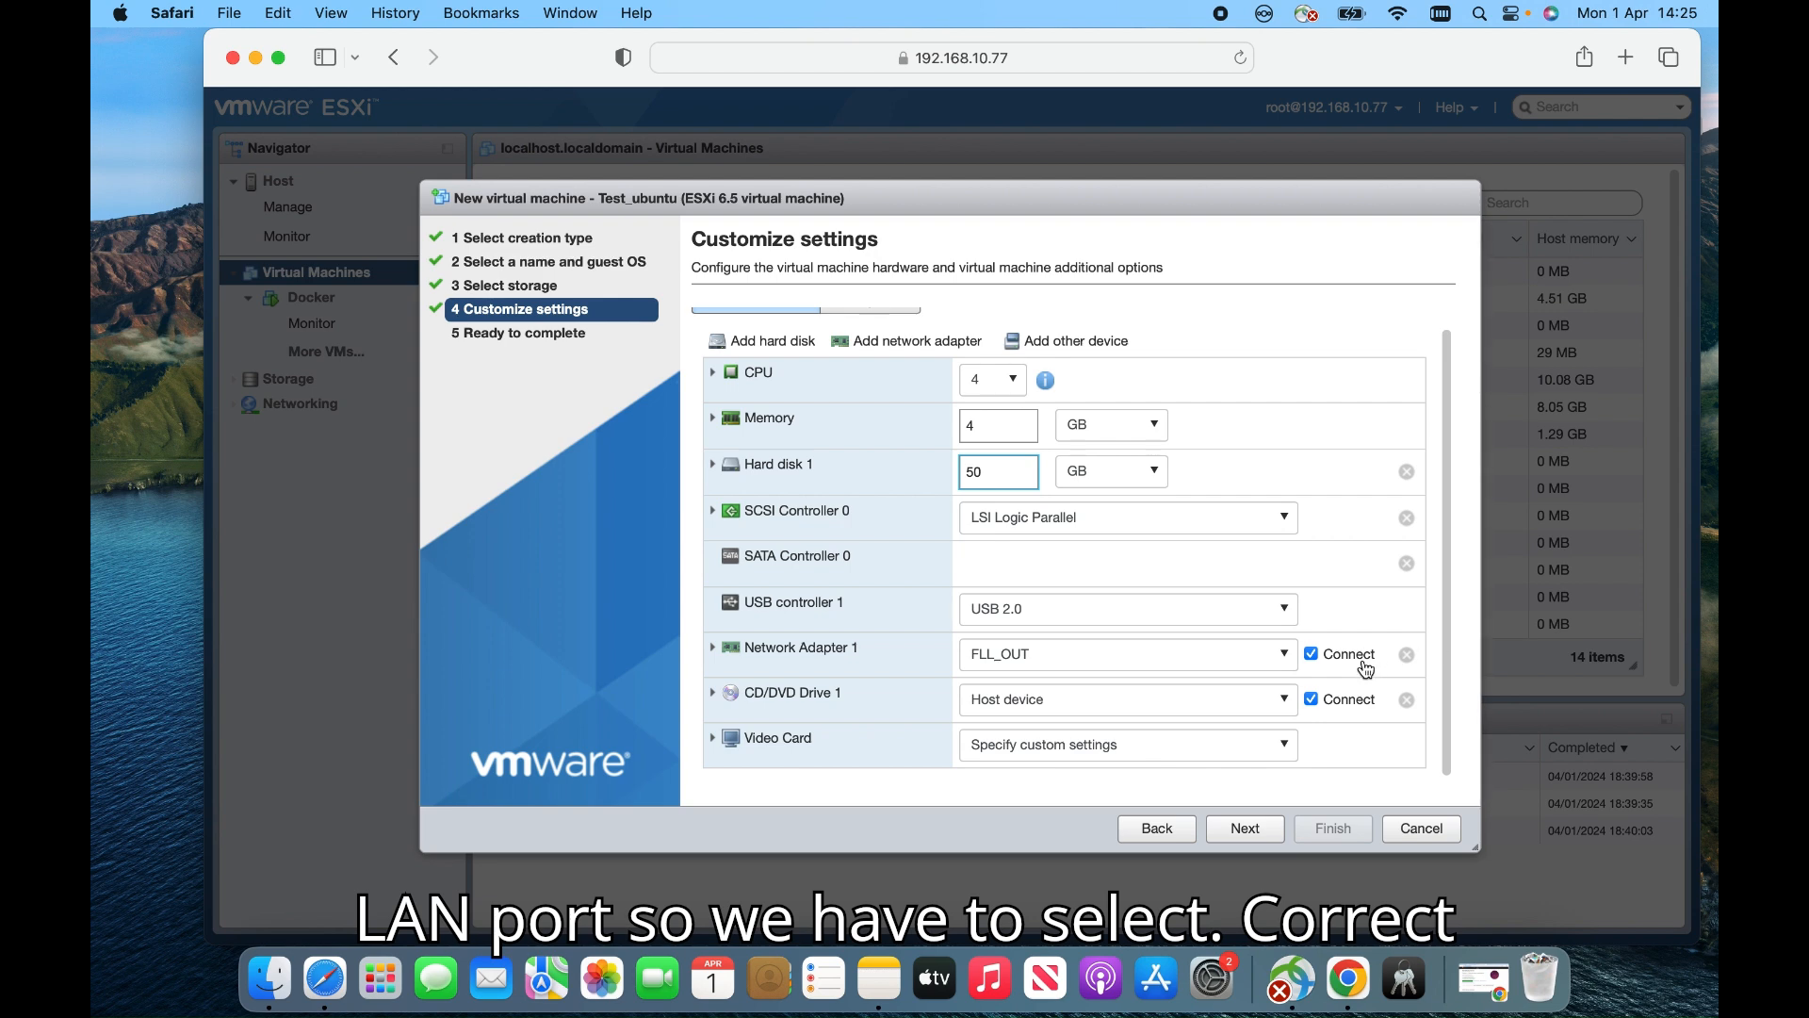
Connect Network Adapter 1 to VM Network and set CD/DVD Drive 1 to Datastore ISO file
{"action": "left_click", "coordinate": [1287, 657]}
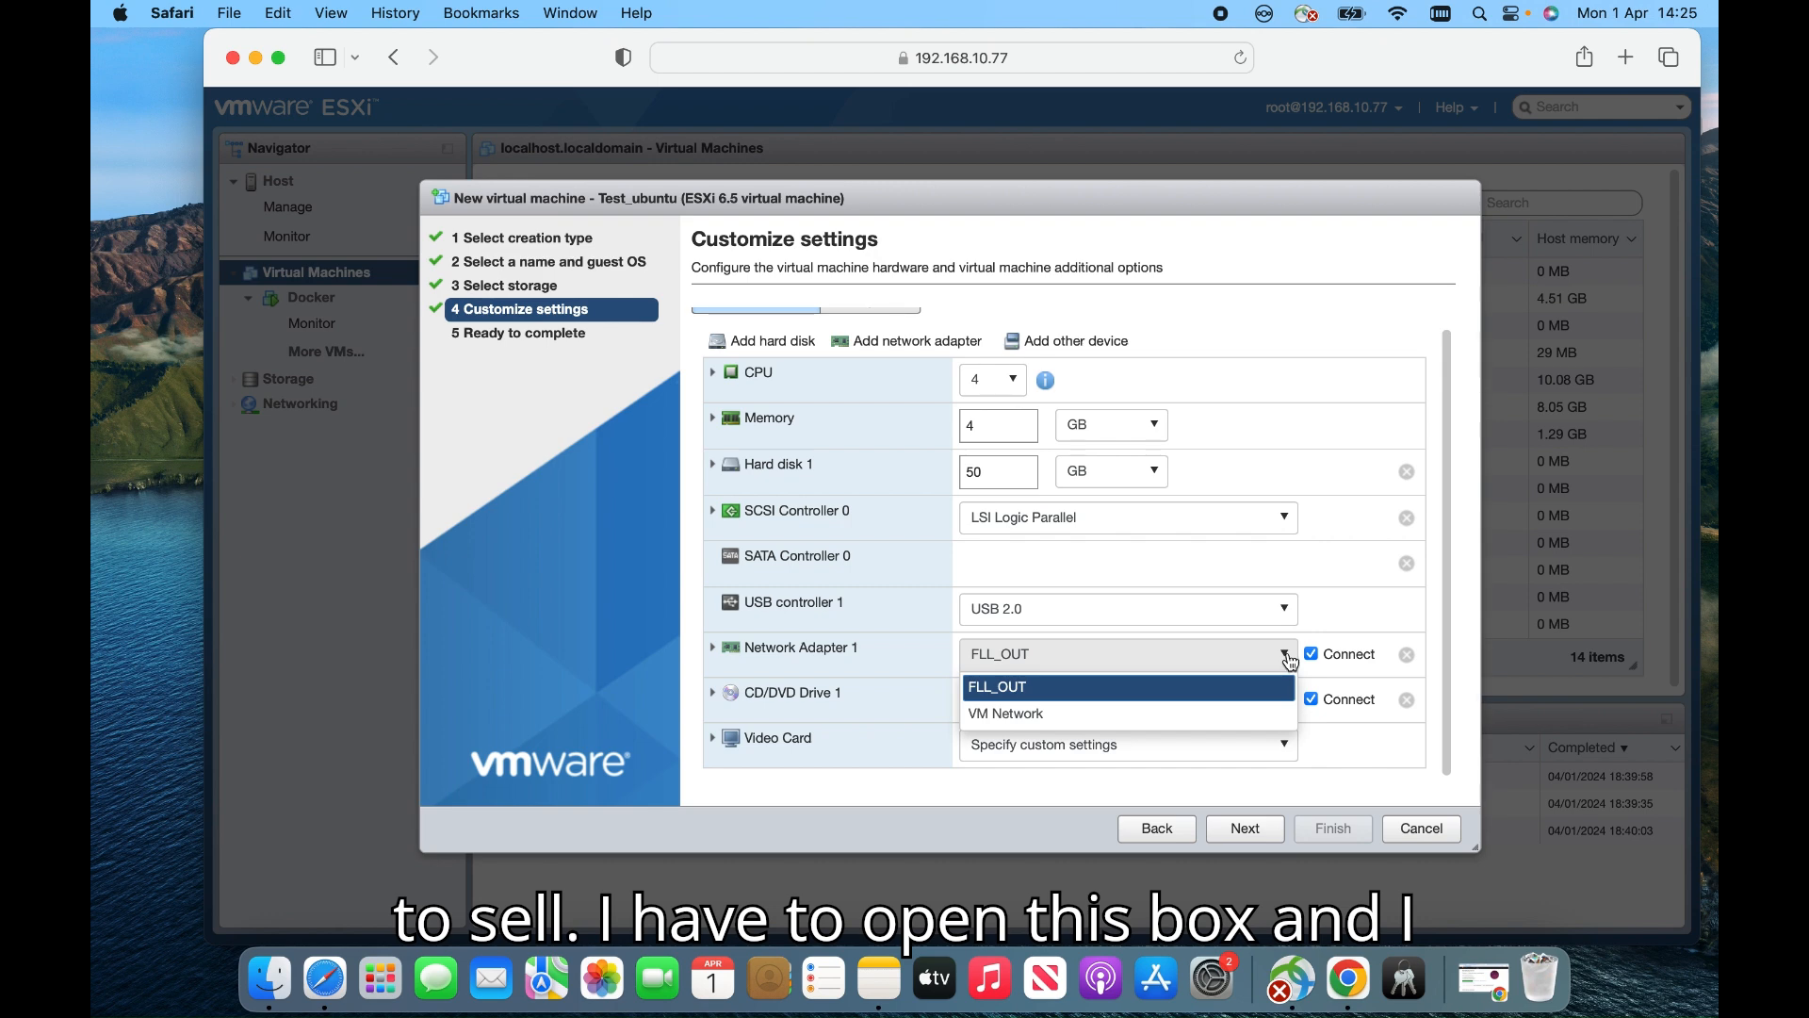
{"action": "left_click", "coordinate": [1143, 716]}
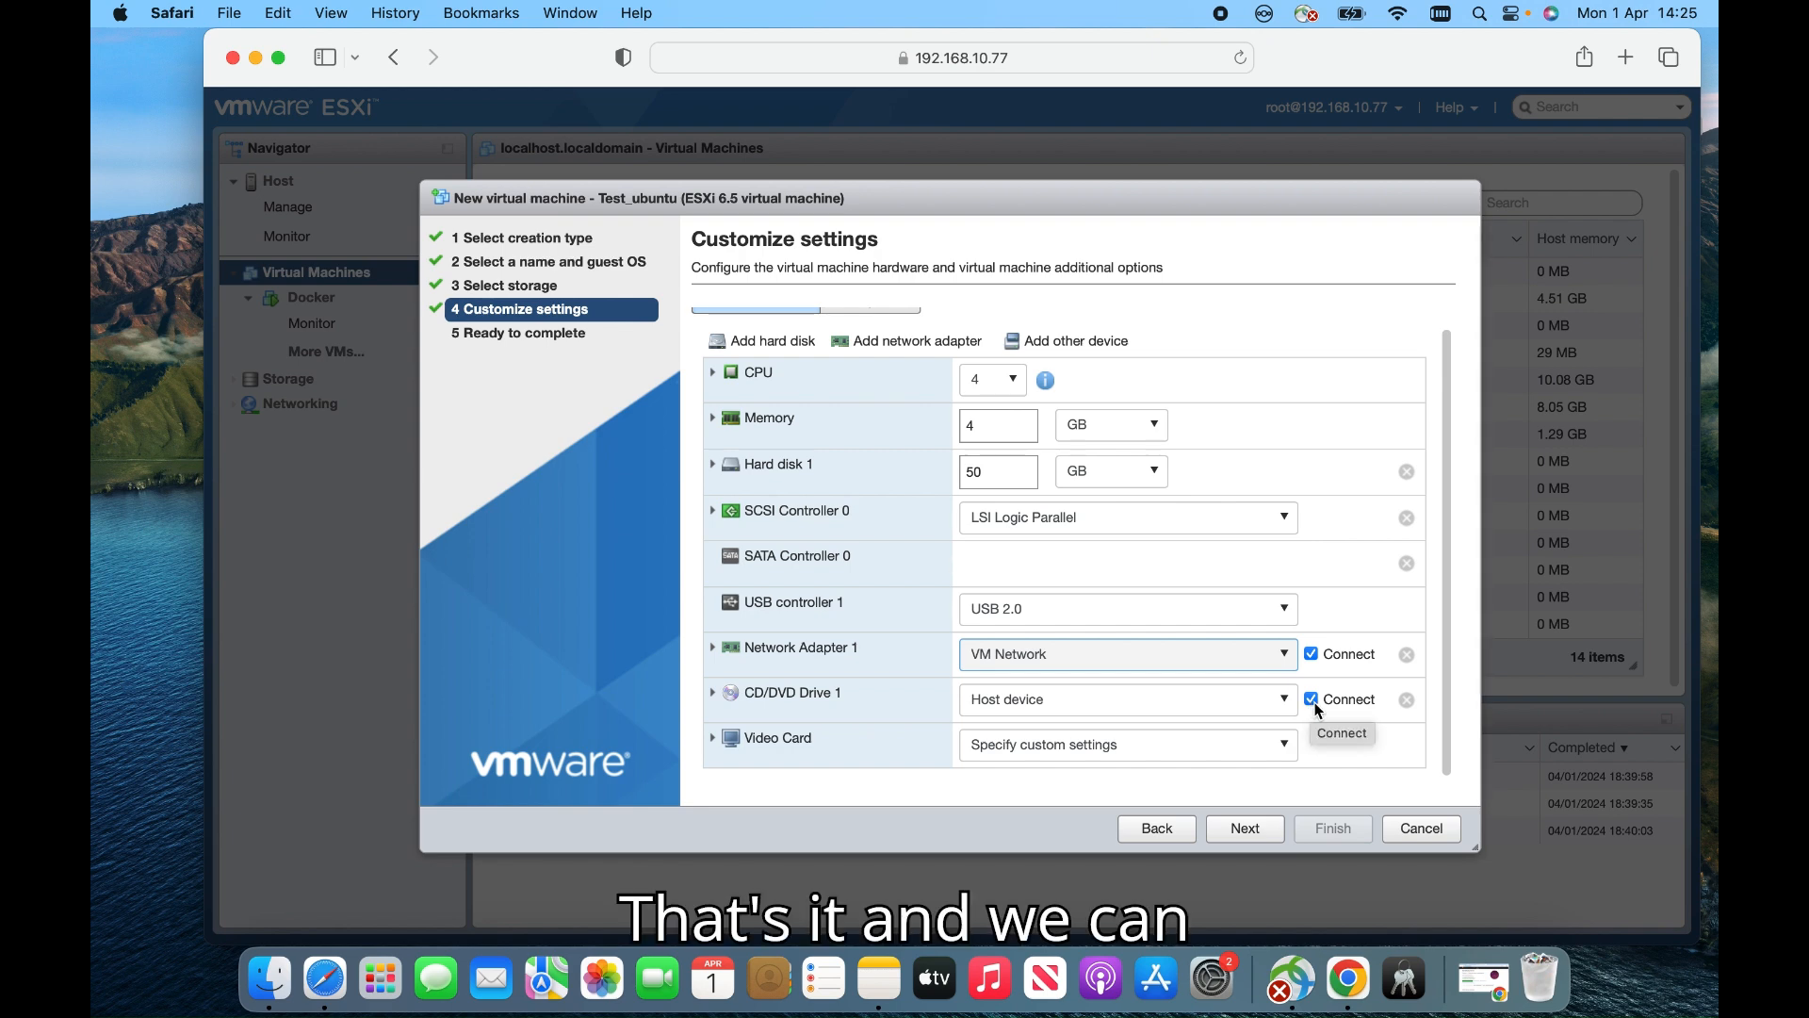
{"action": "left_click", "coordinate": [1268, 699]}
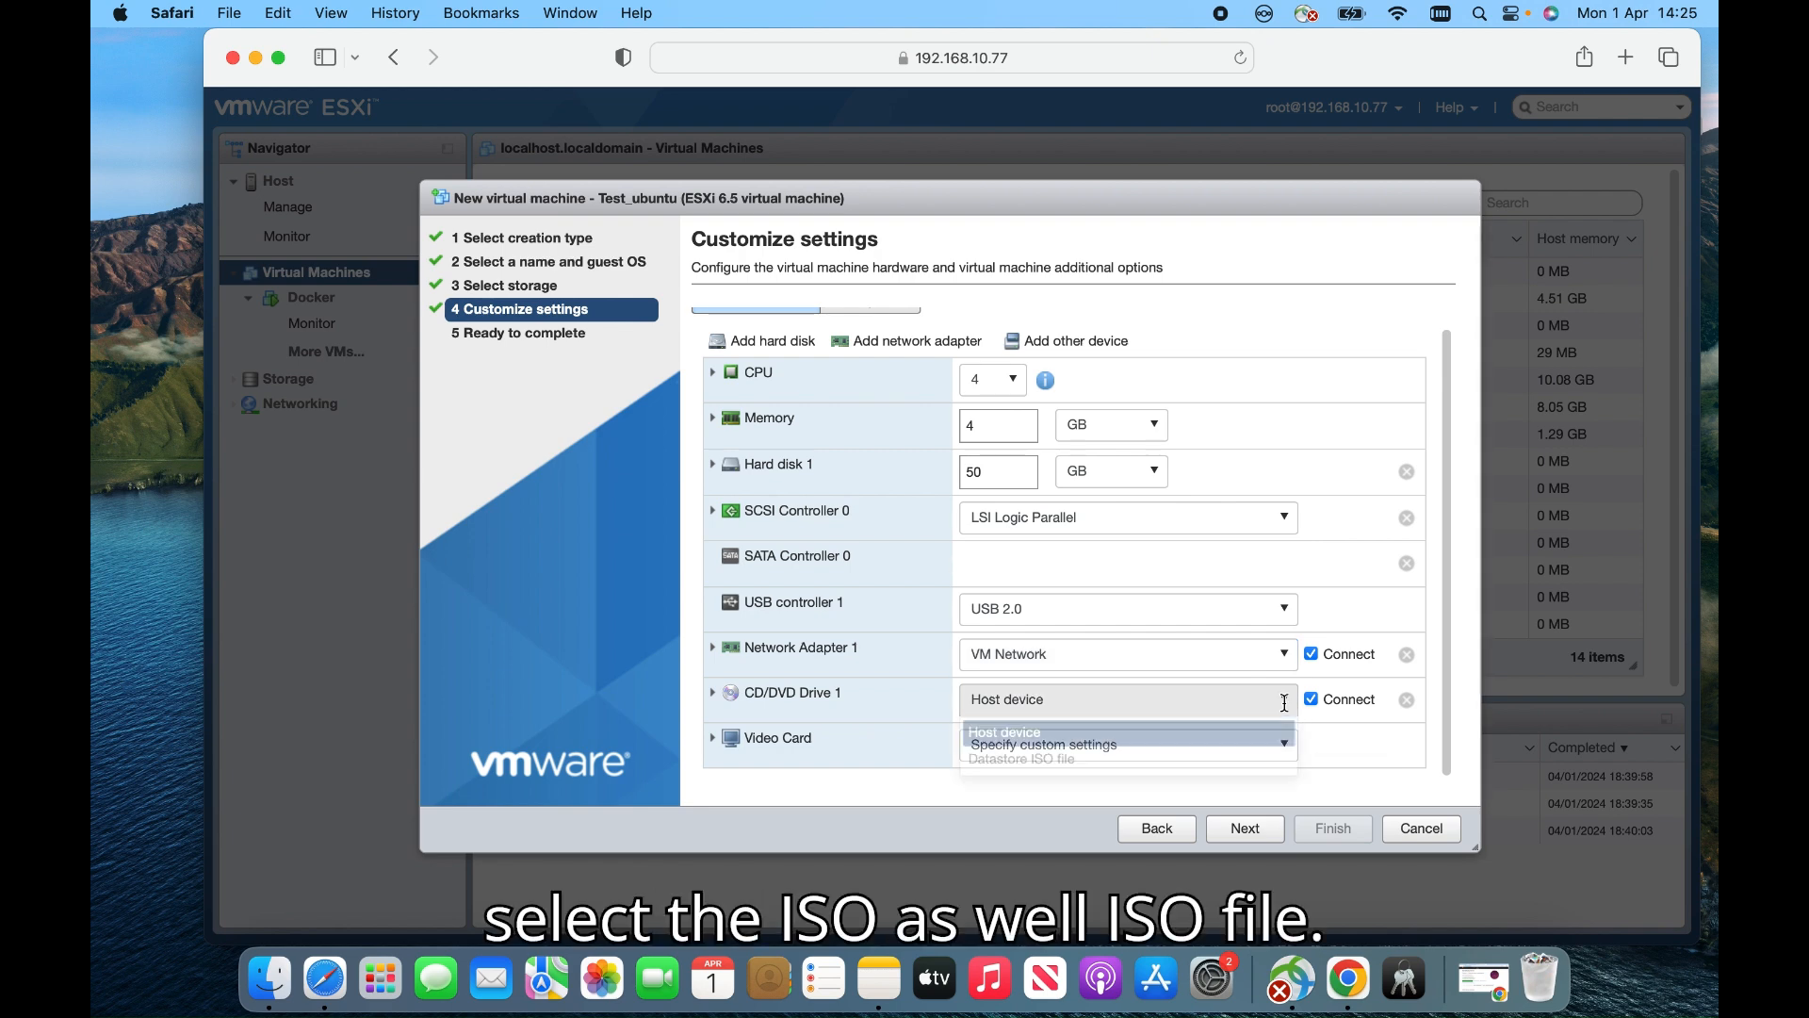
{"action": "left_click", "coordinate": [1056, 760]}
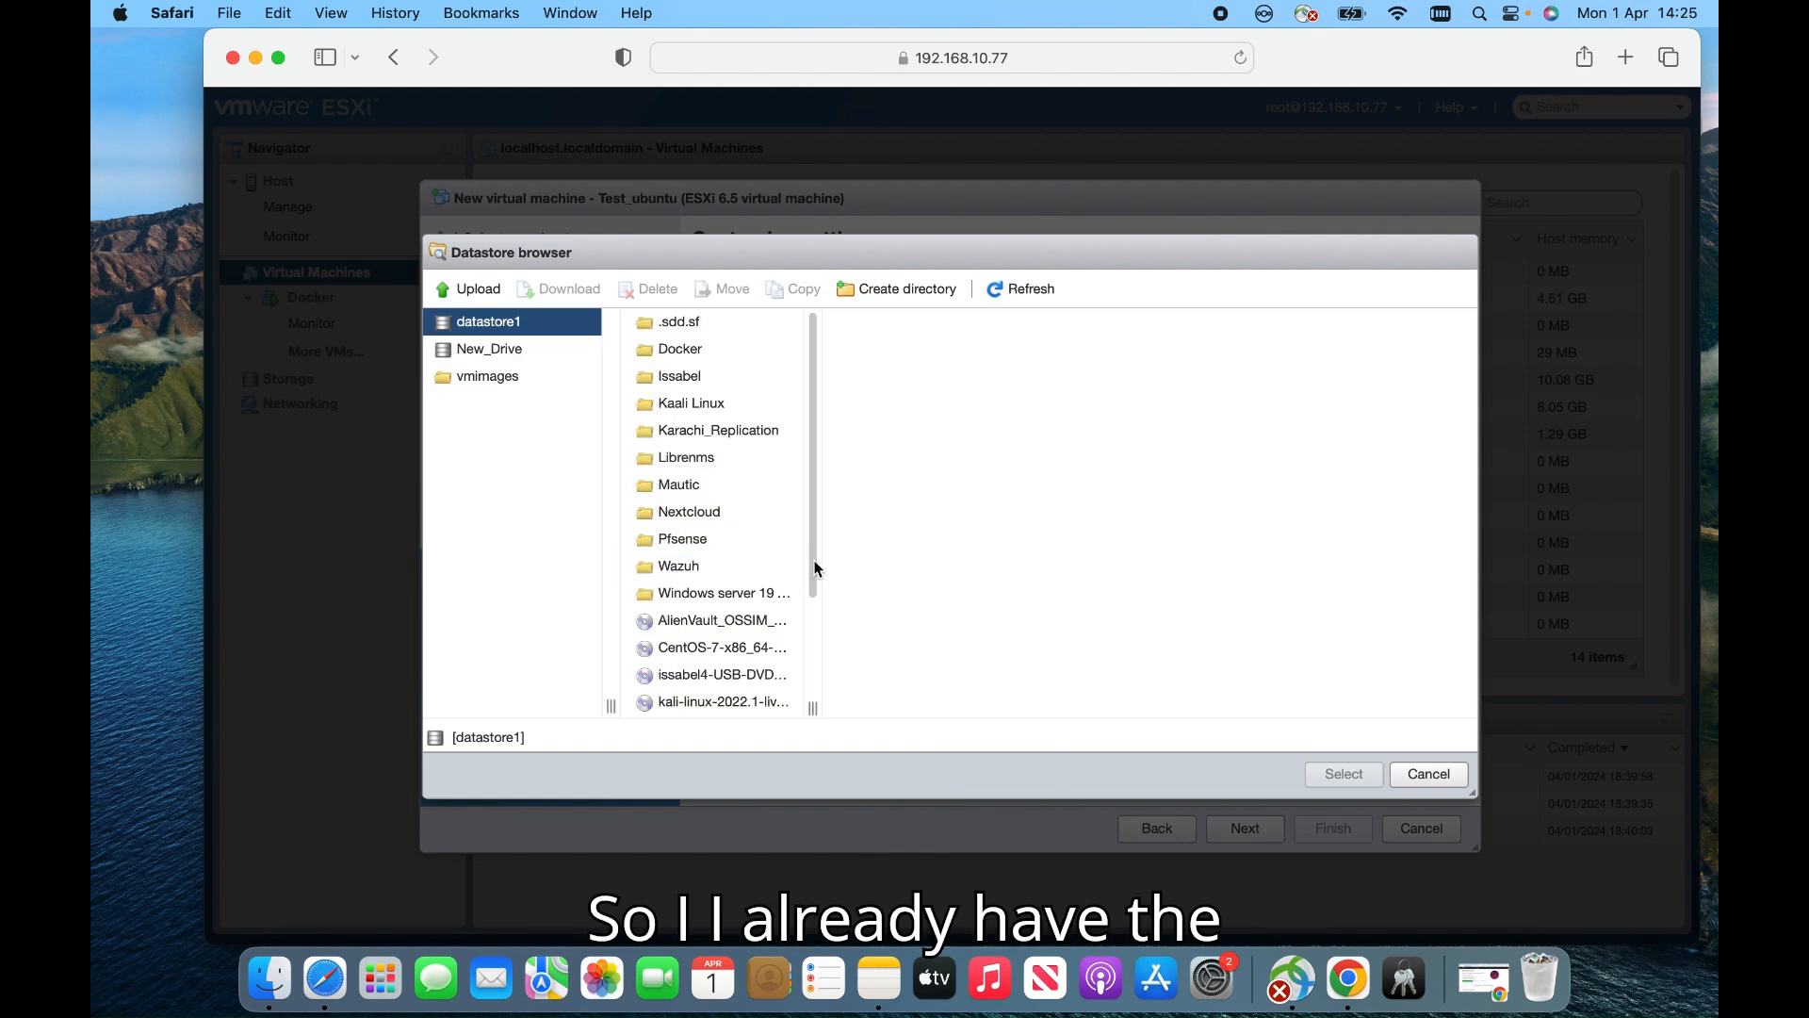
Scroll datastore1 to the ubuntu-20.04.6 and ubuntu-22.04.2 ISOs, then minimize Safari
{"action": "left_click_drag", "start_coordinate": [812, 565], "coordinate": [811, 683]}
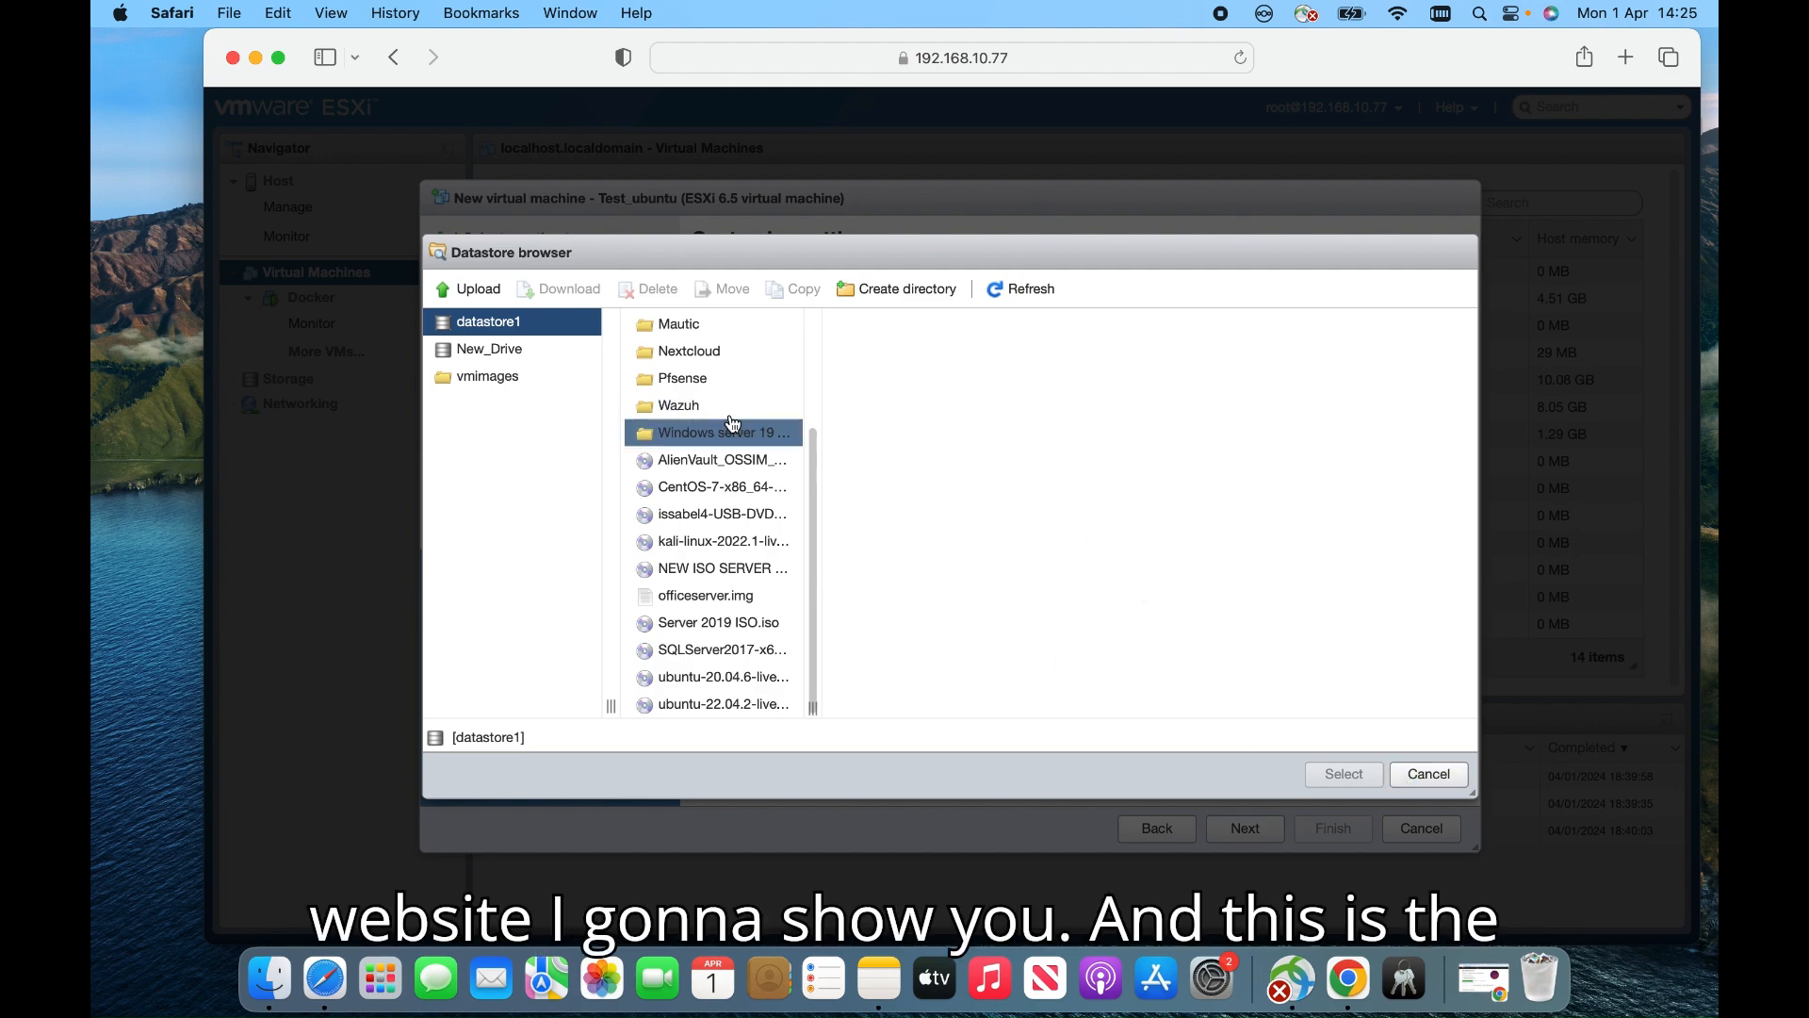
{"action": "left_click", "coordinate": [255, 58]}
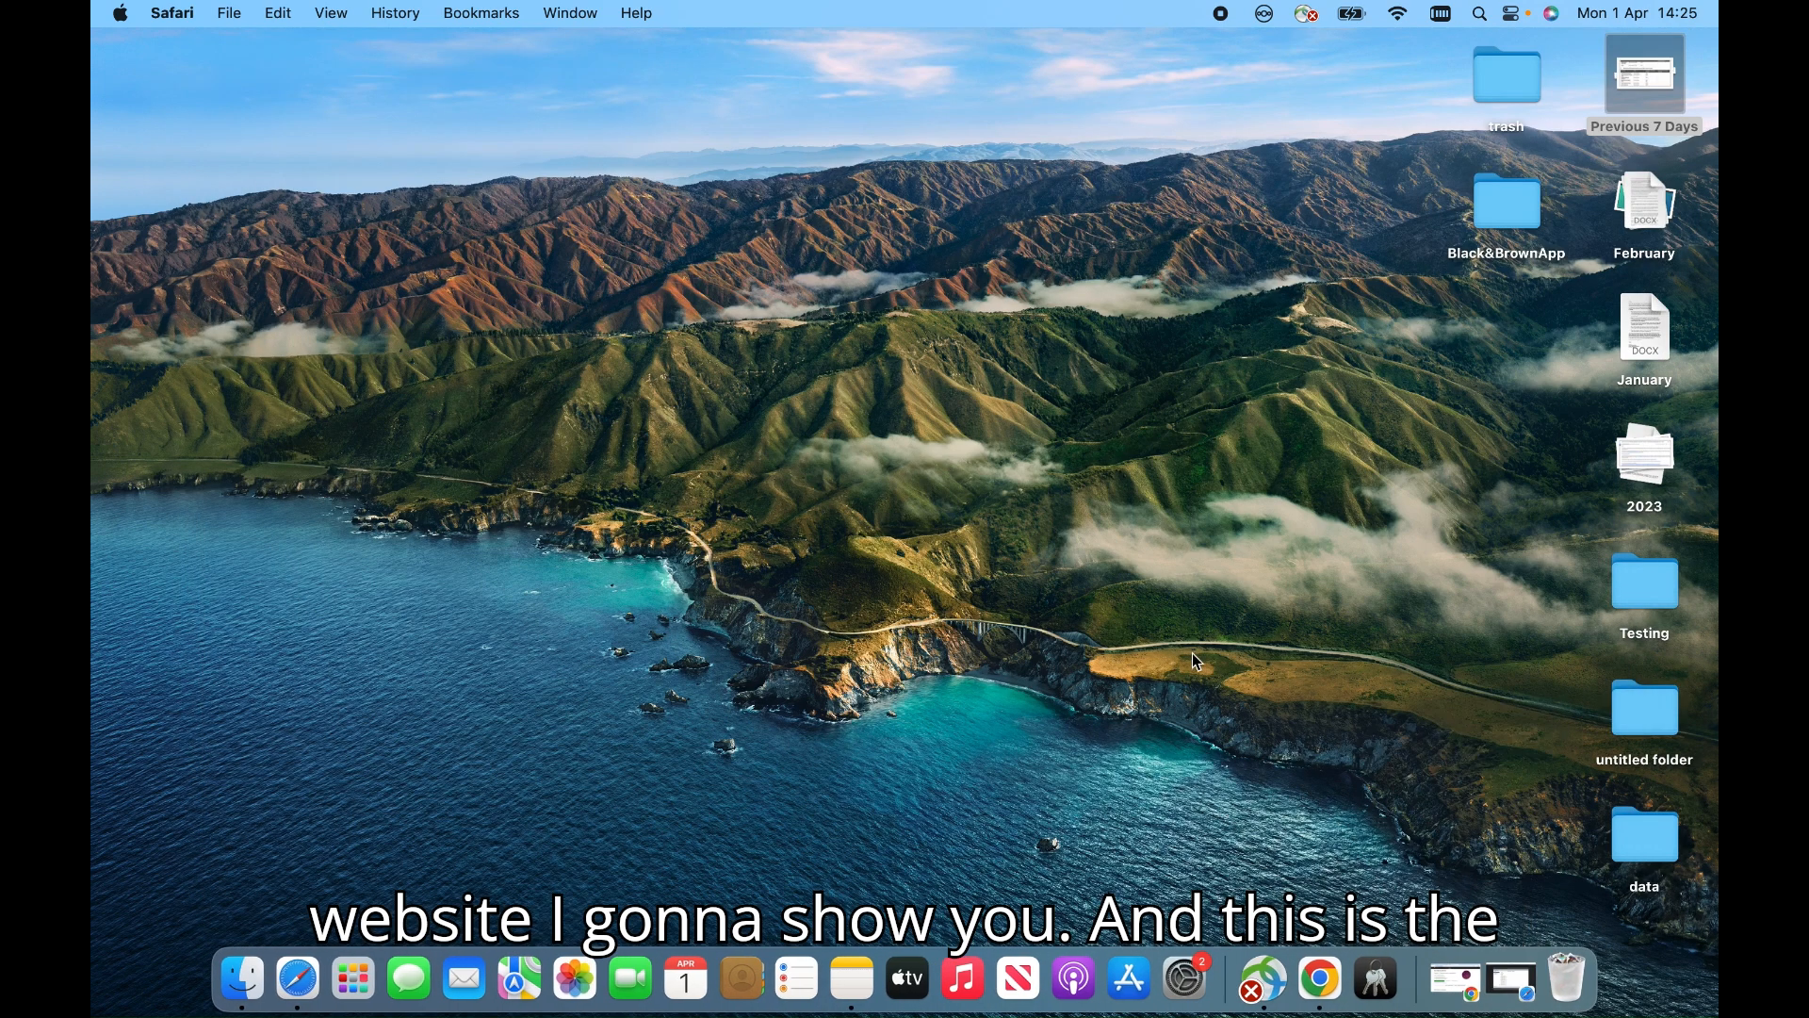
Briefly bring up the Ubuntu Server download page in Chrome, minimise it, and restore the ESXi Datastore browser
{"action": "left_click", "coordinate": [1456, 980]}
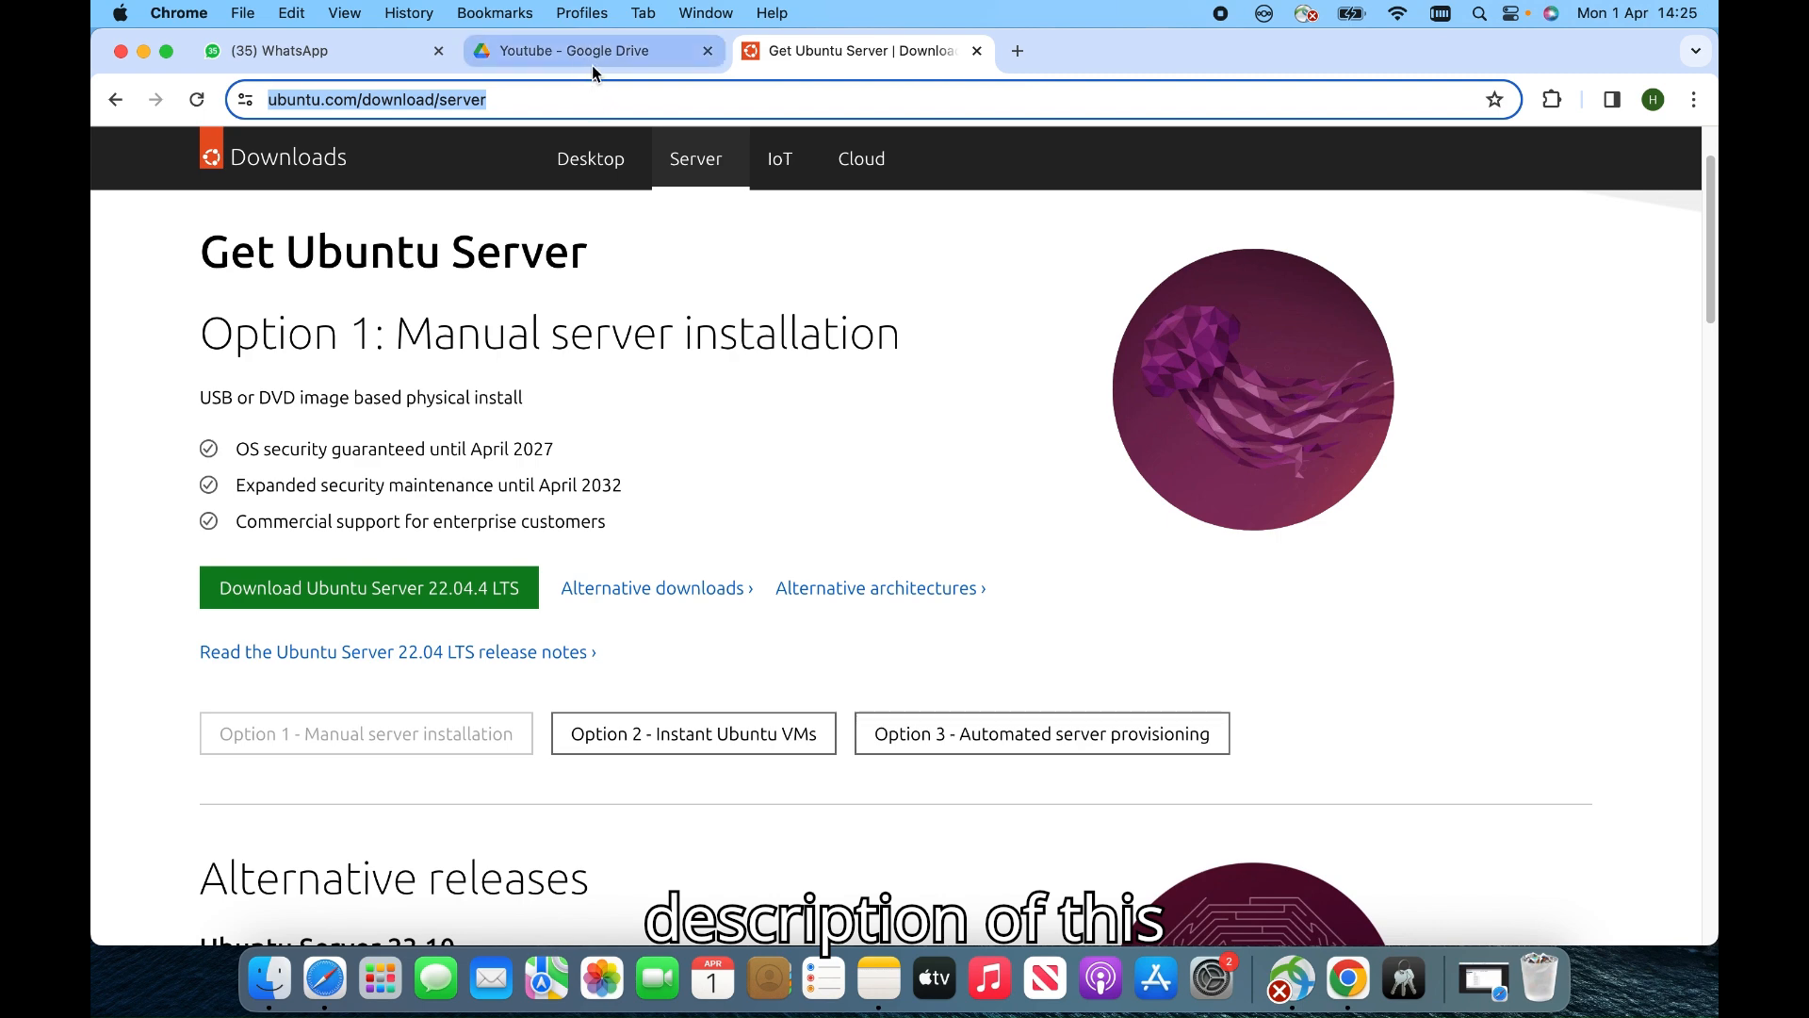
{"action": "left_click", "coordinate": [555, 97]}
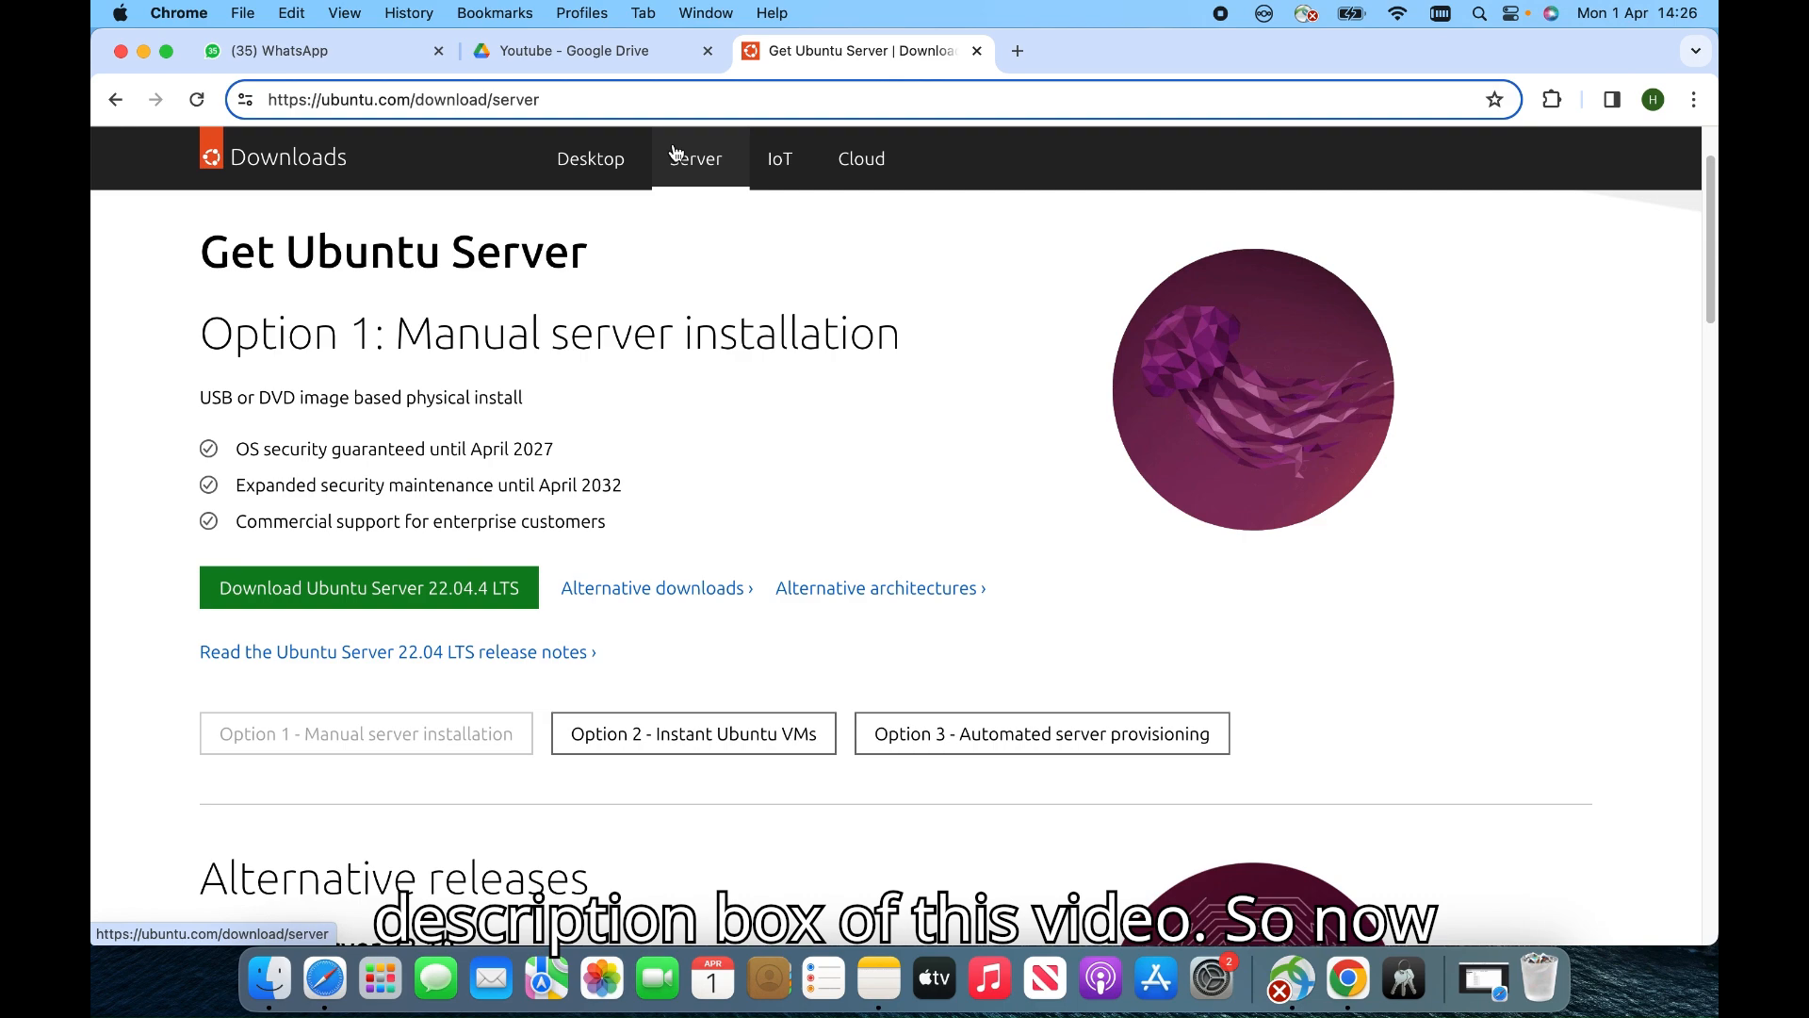
{"action": "left_click", "coordinate": [143, 51]}
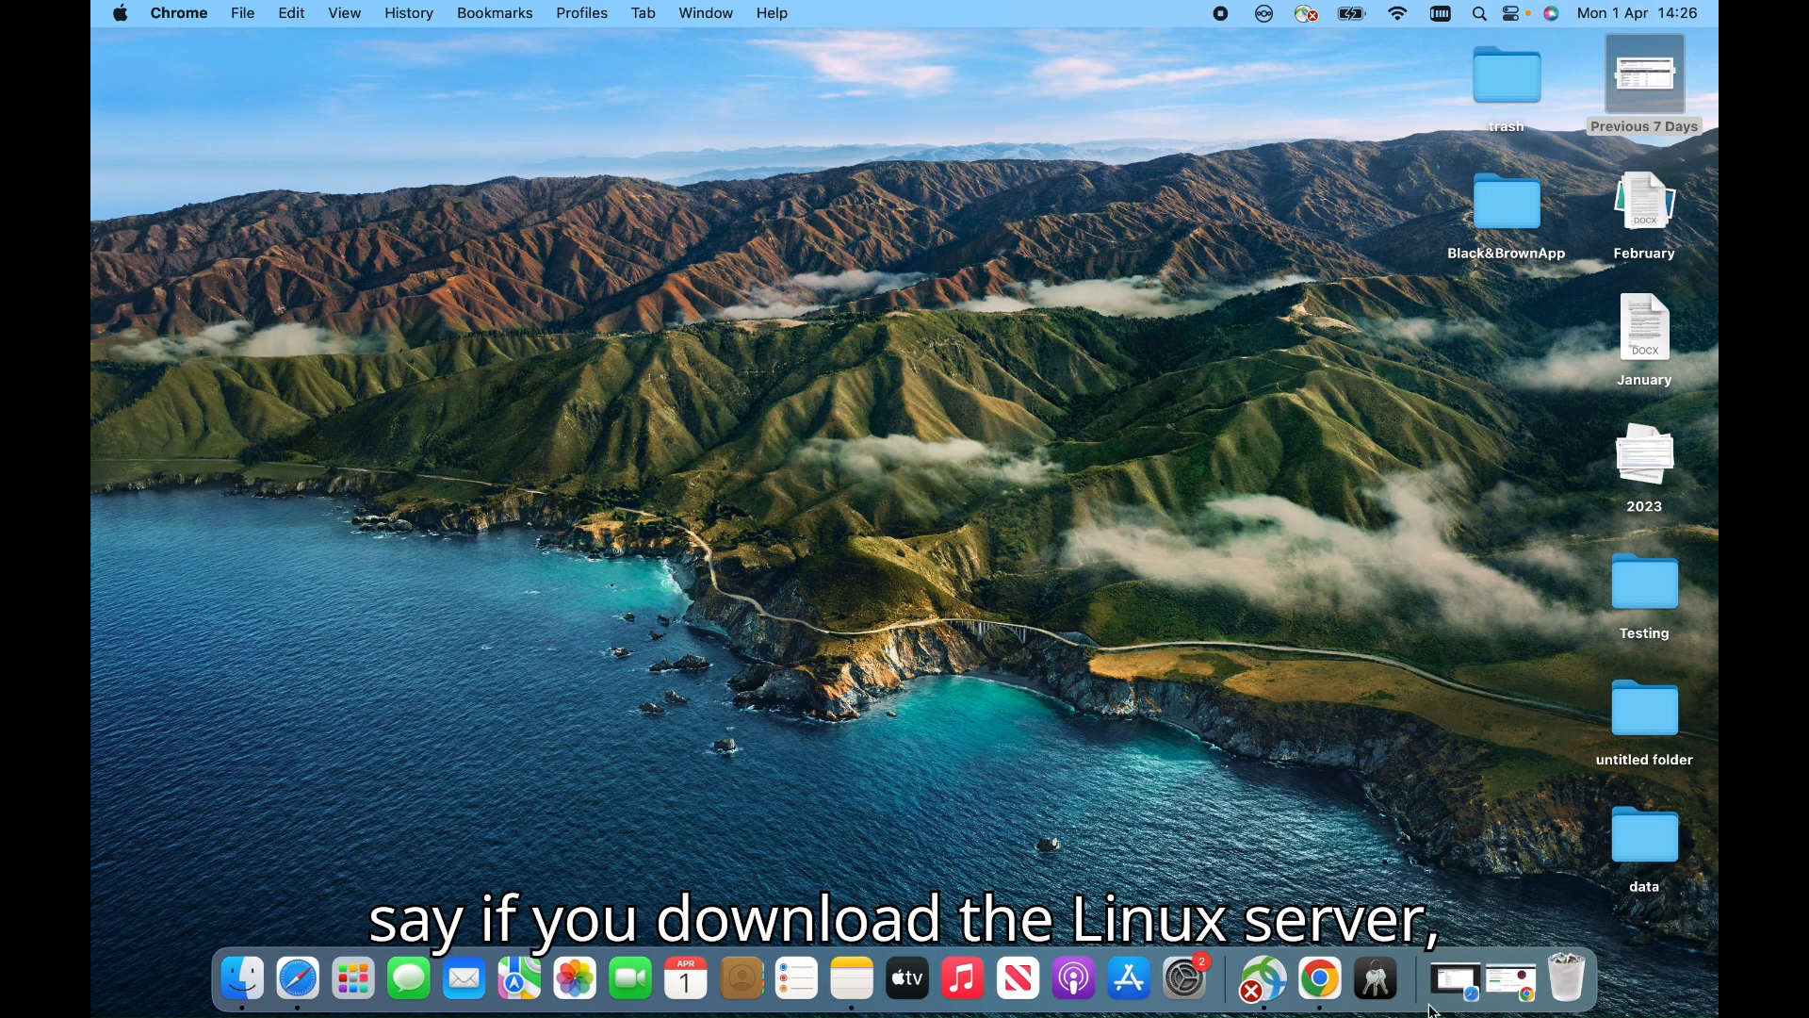
{"action": "left_click", "coordinate": [1458, 984]}
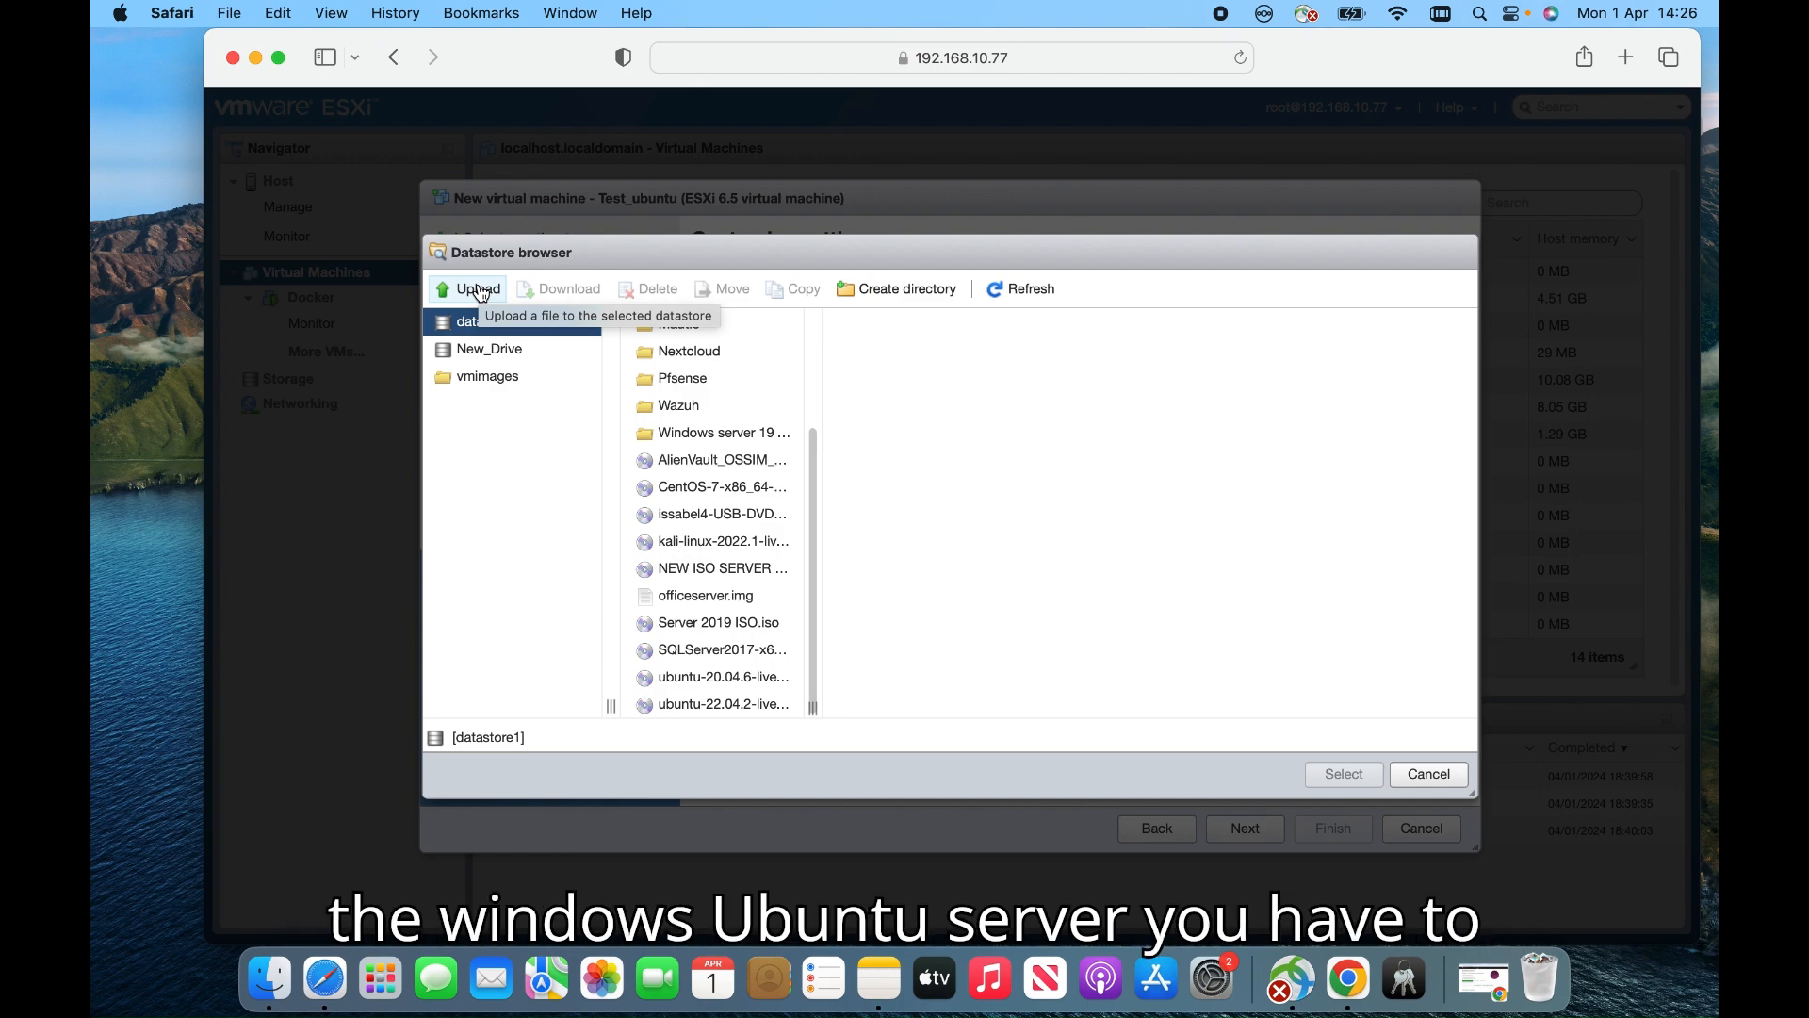
{"action": "left_click", "coordinate": [489, 291]}
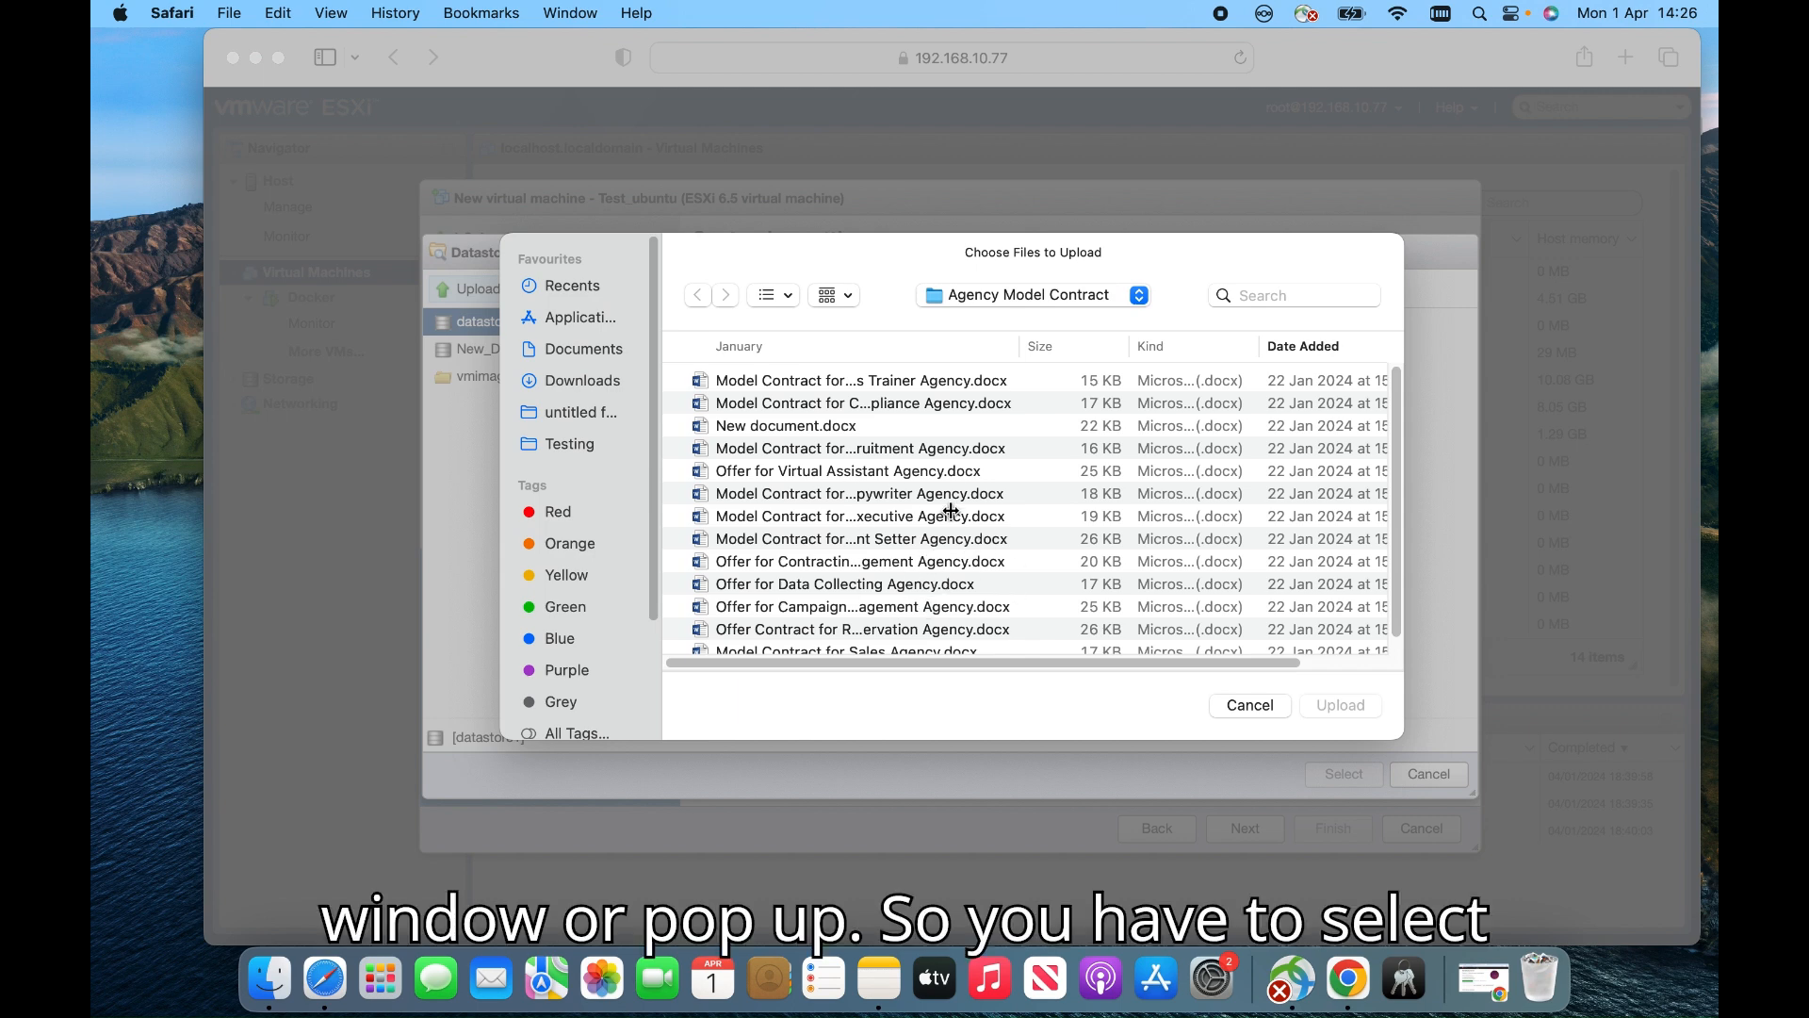
{"action": "left_click", "coordinate": [1252, 706]}
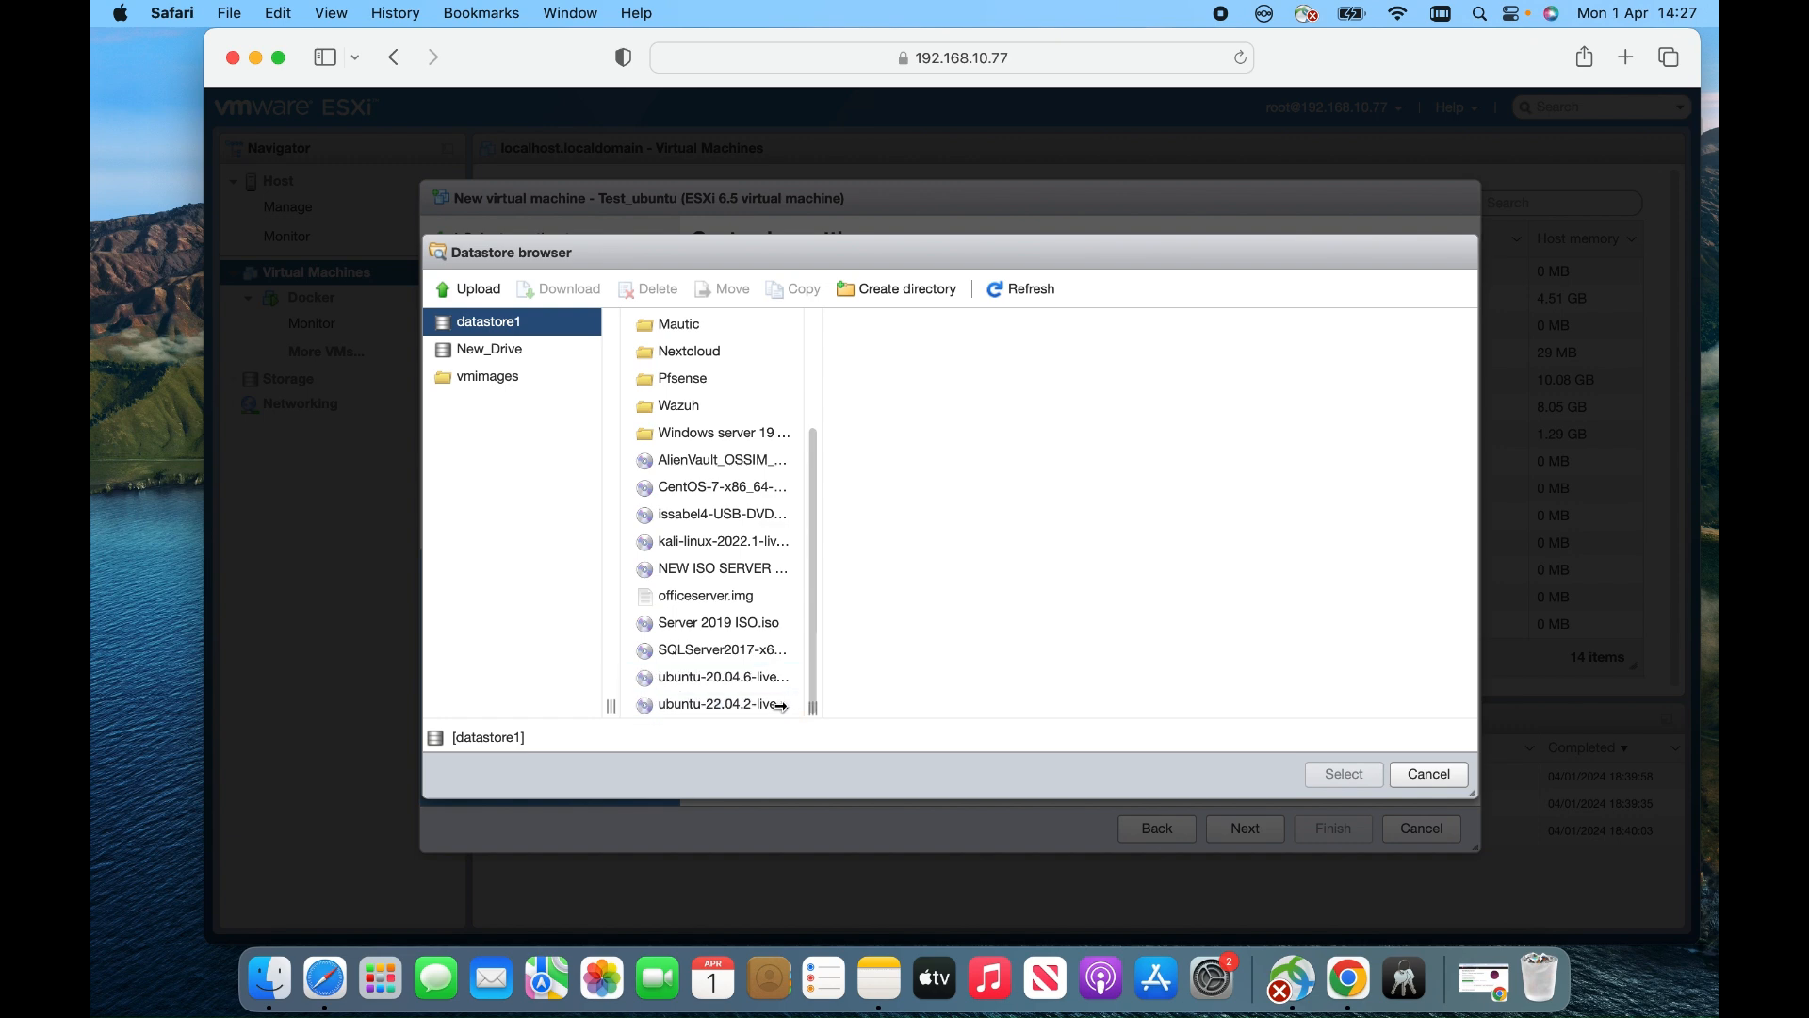
Pick ubuntu-22.04.2-live-server-amd64.iso for the CD/DVD drive, review the settings, and finish the wizard
{"action": "left_click", "coordinate": [753, 685]}
{"action": "left_click", "coordinate": [705, 703]}
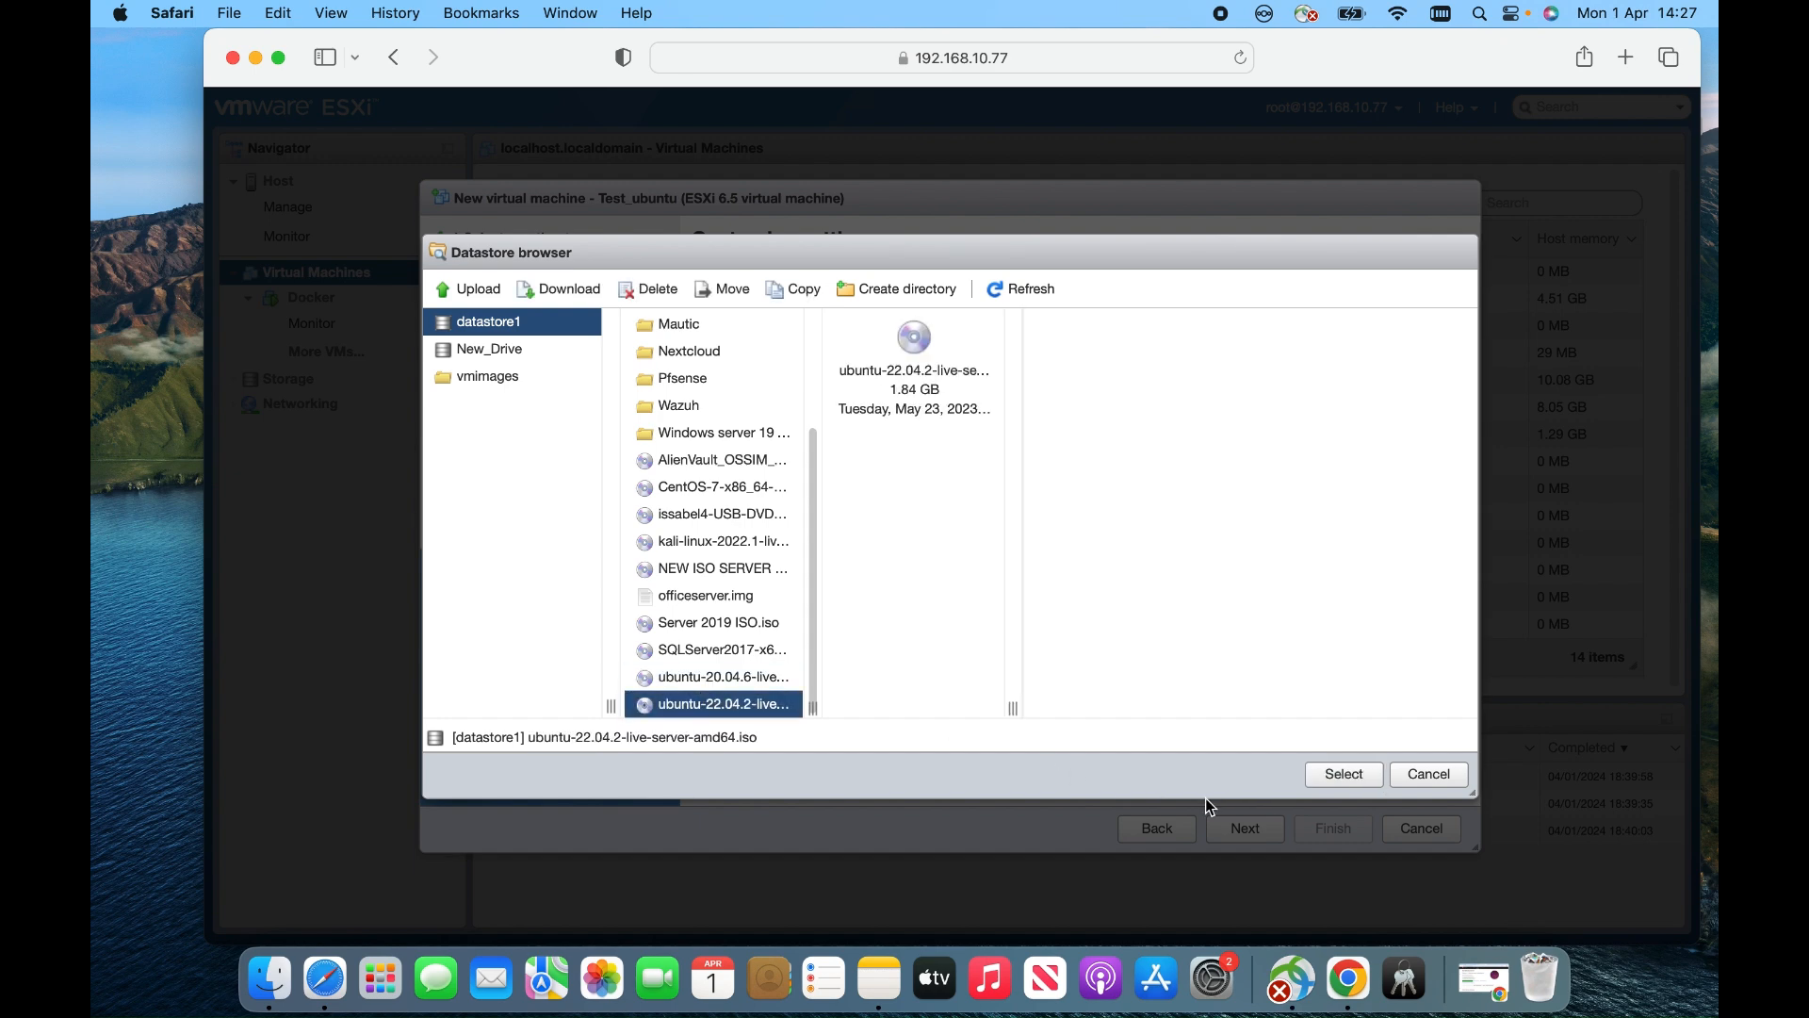
{"action": "left_click", "coordinate": [1348, 777]}
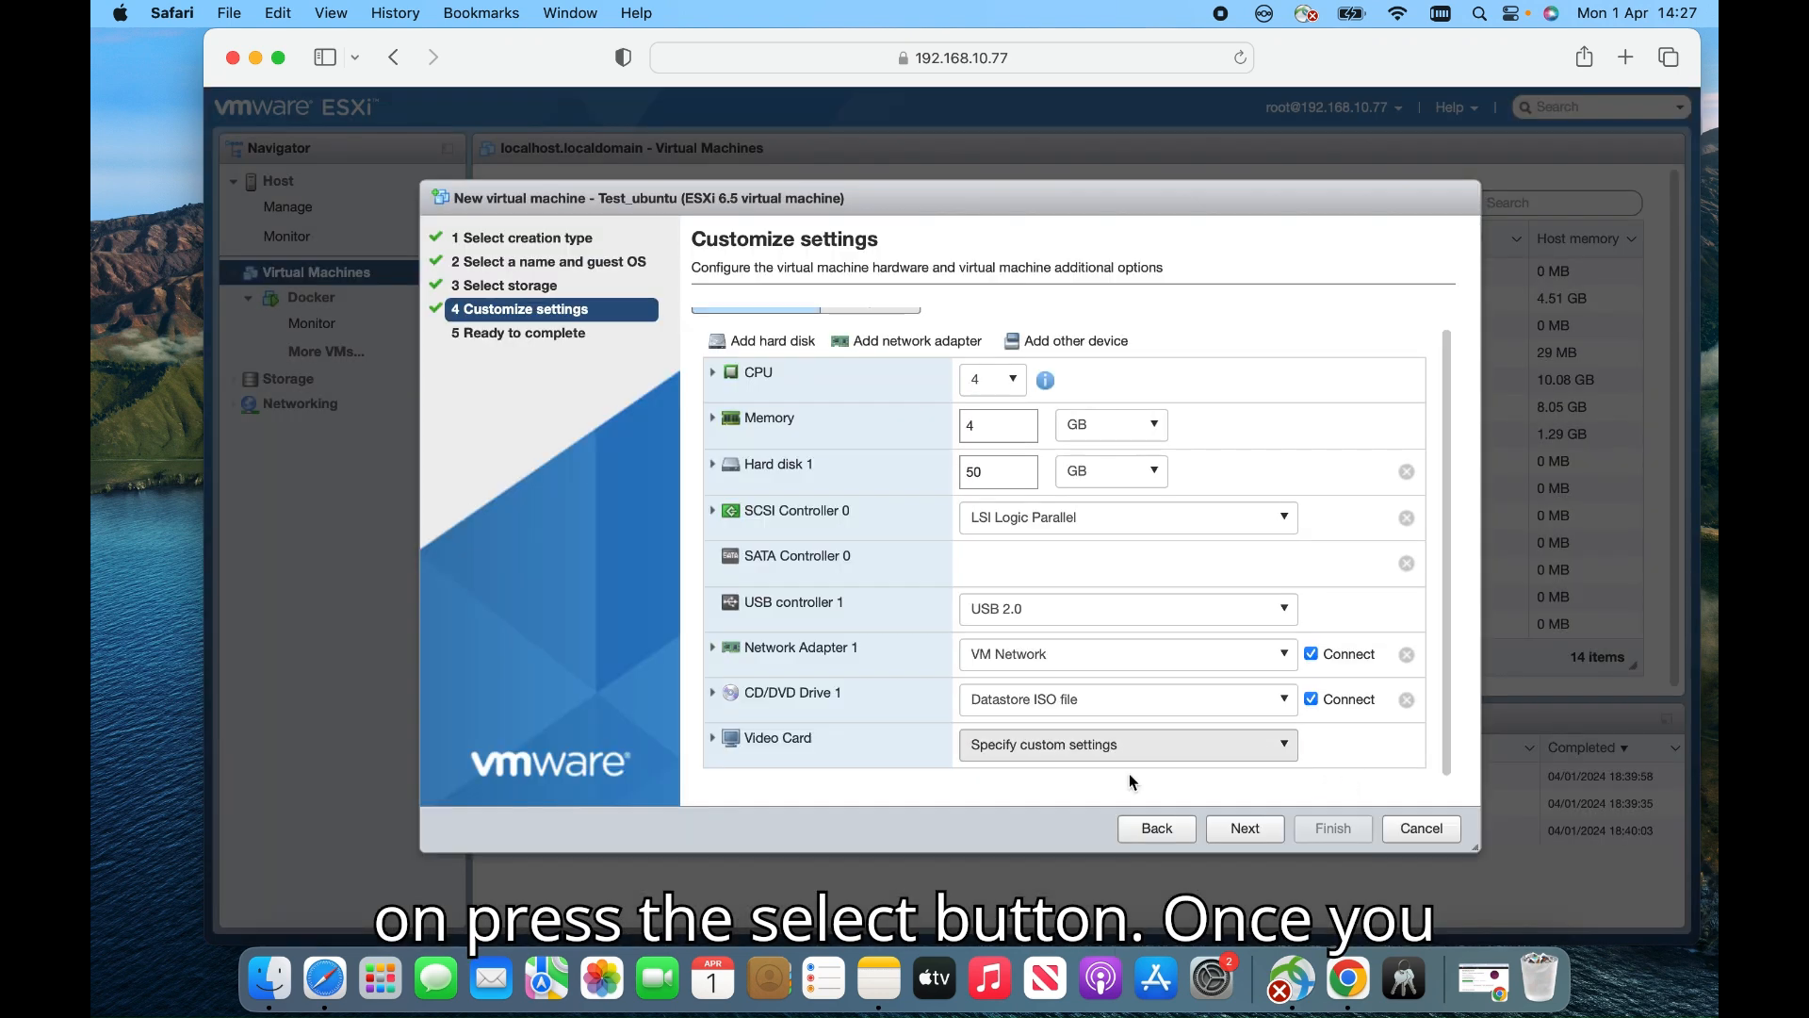
{"action": "left_click", "coordinate": [1257, 833]}
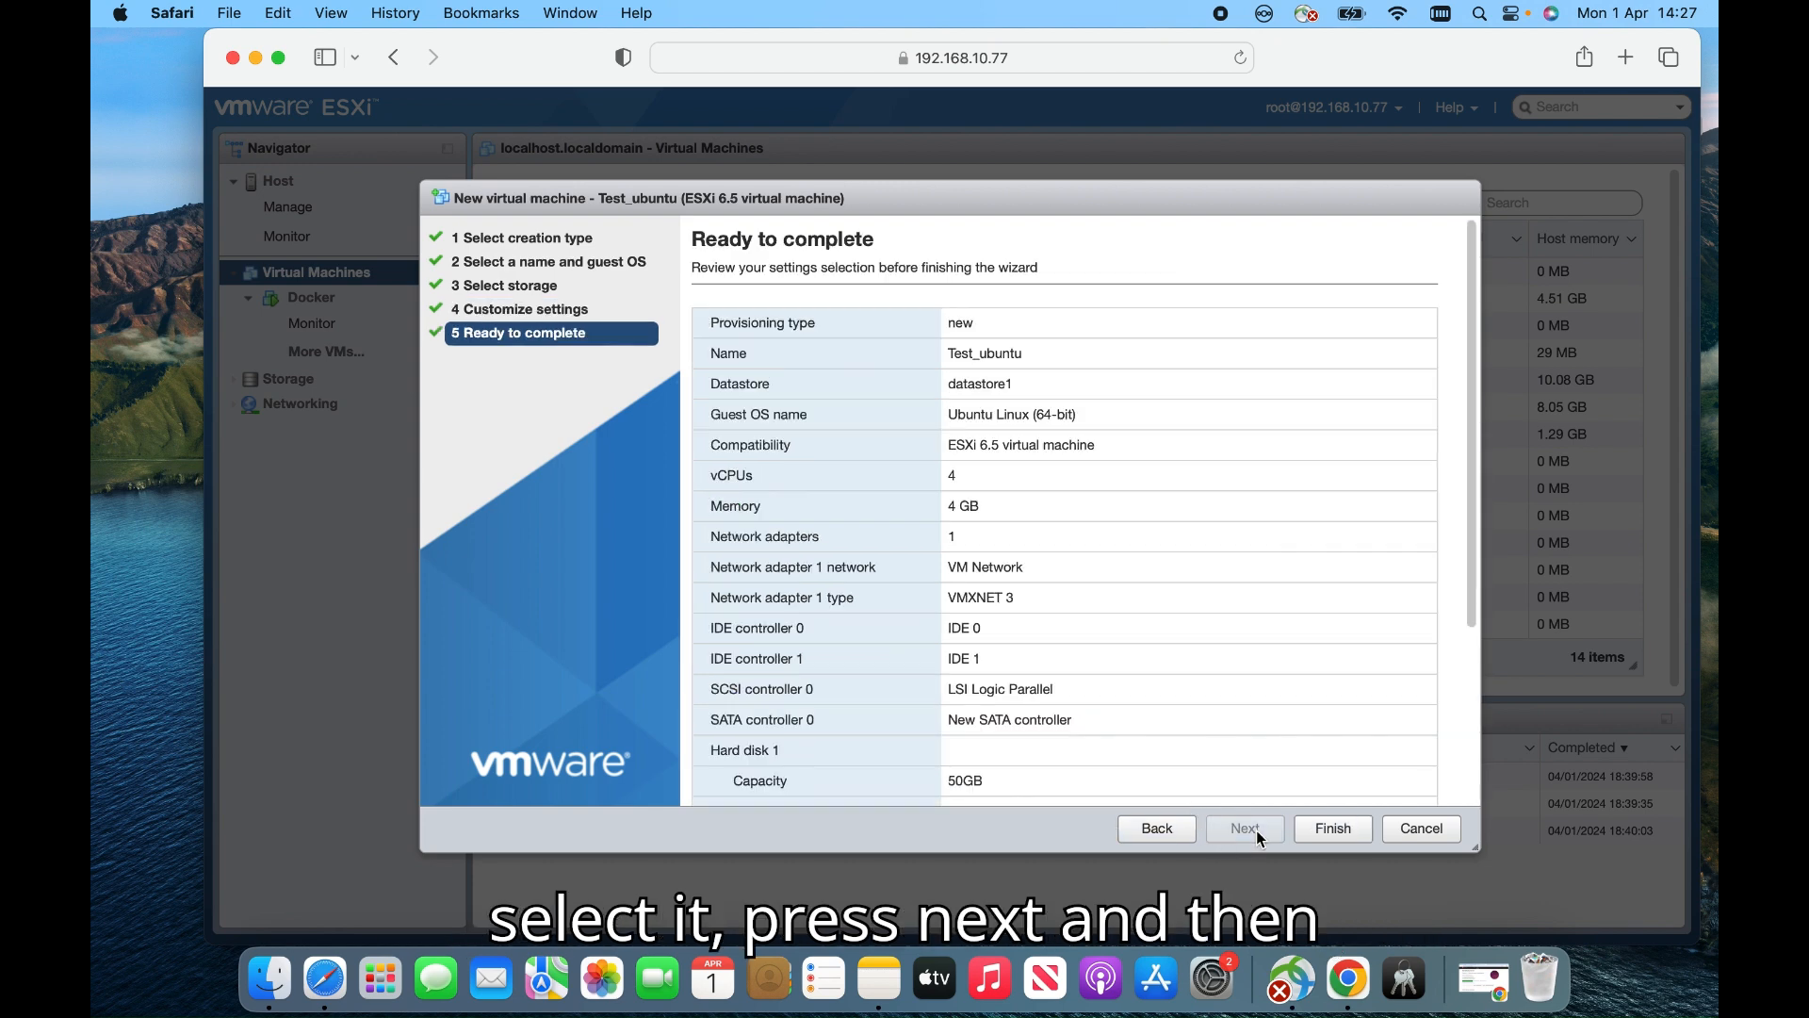
{"action": "left_click", "coordinate": [1334, 828]}
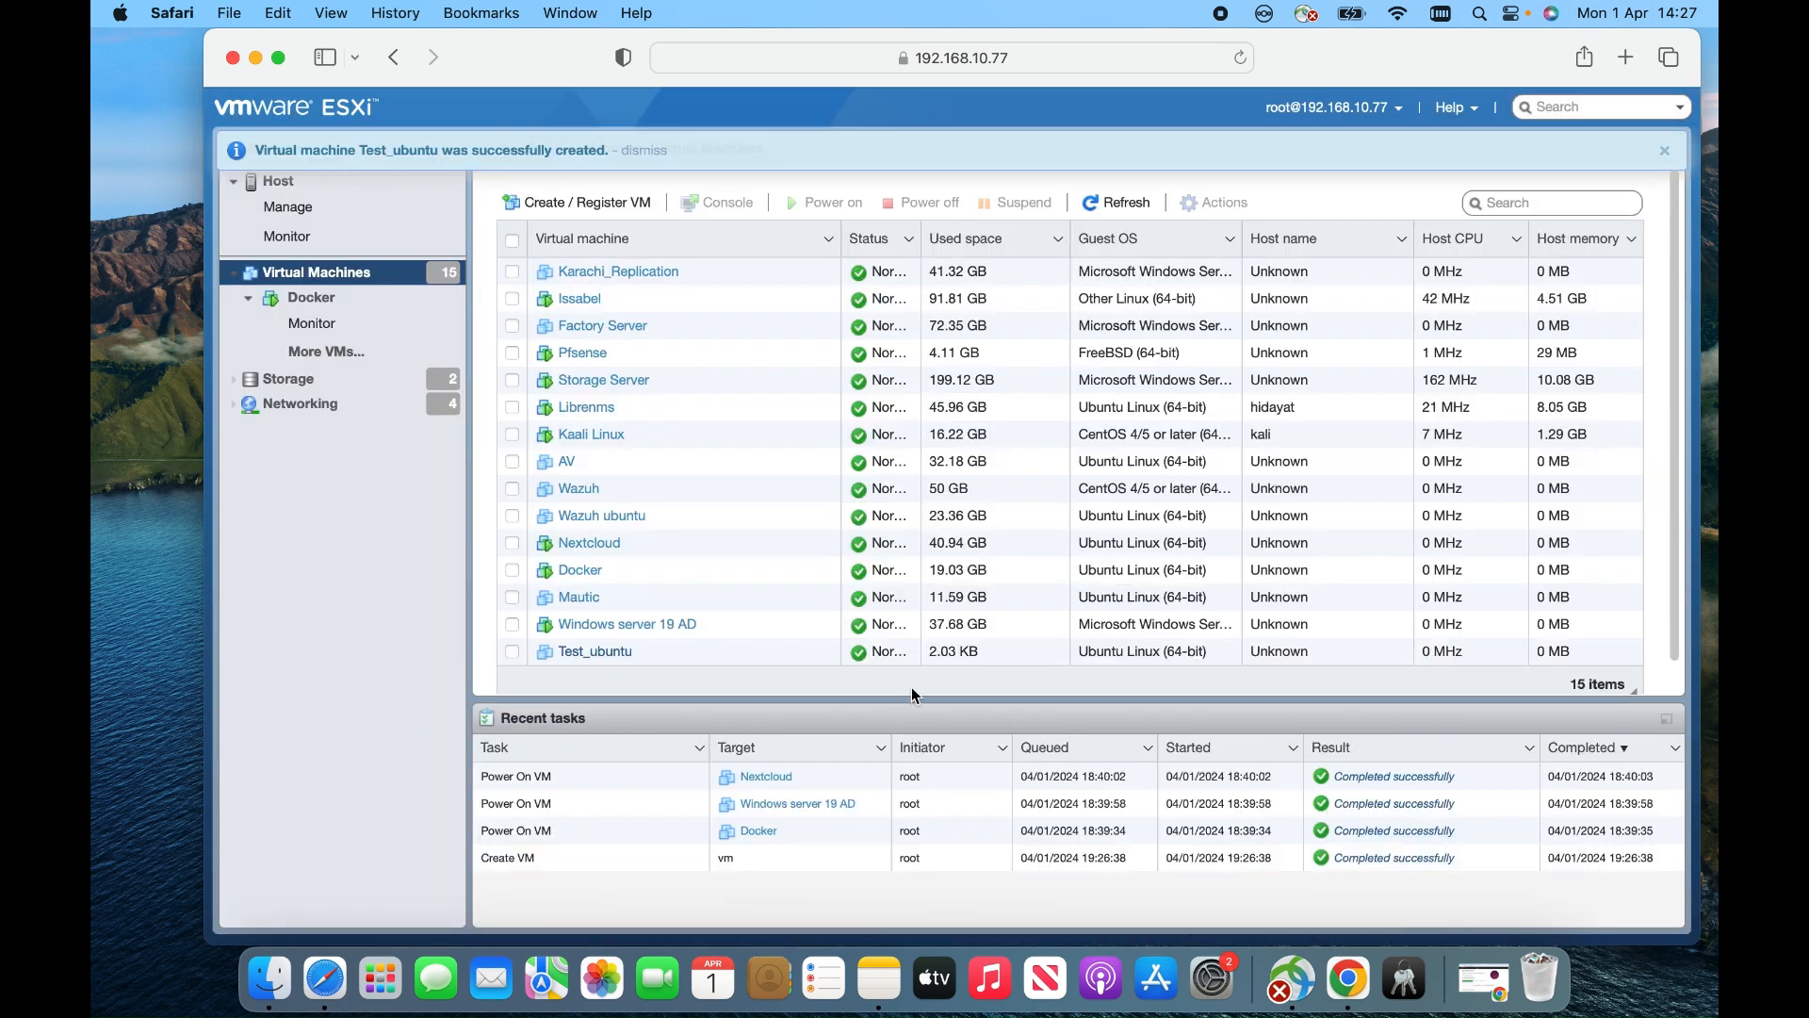
Select Test_ubuntu, power it on, and open its remote console from the thumbnail
{"action": "left_click", "coordinate": [595, 652]}
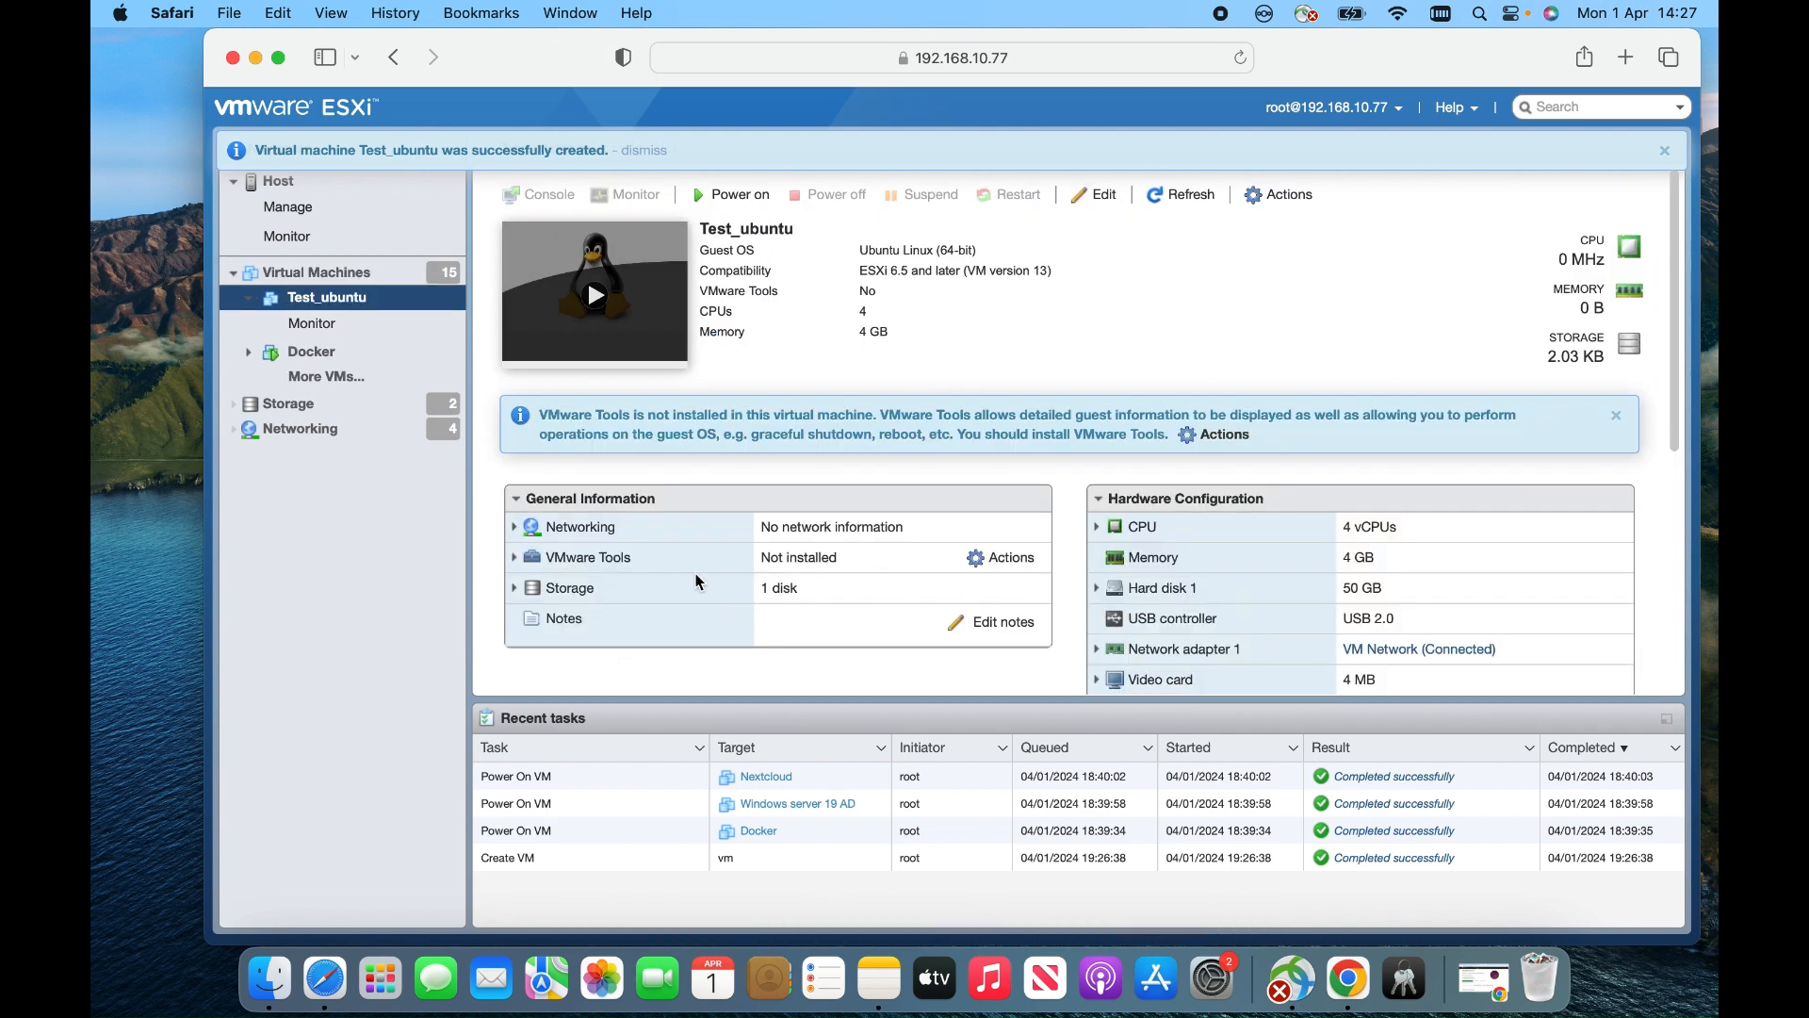
{"action": "left_click", "coordinate": [741, 196]}
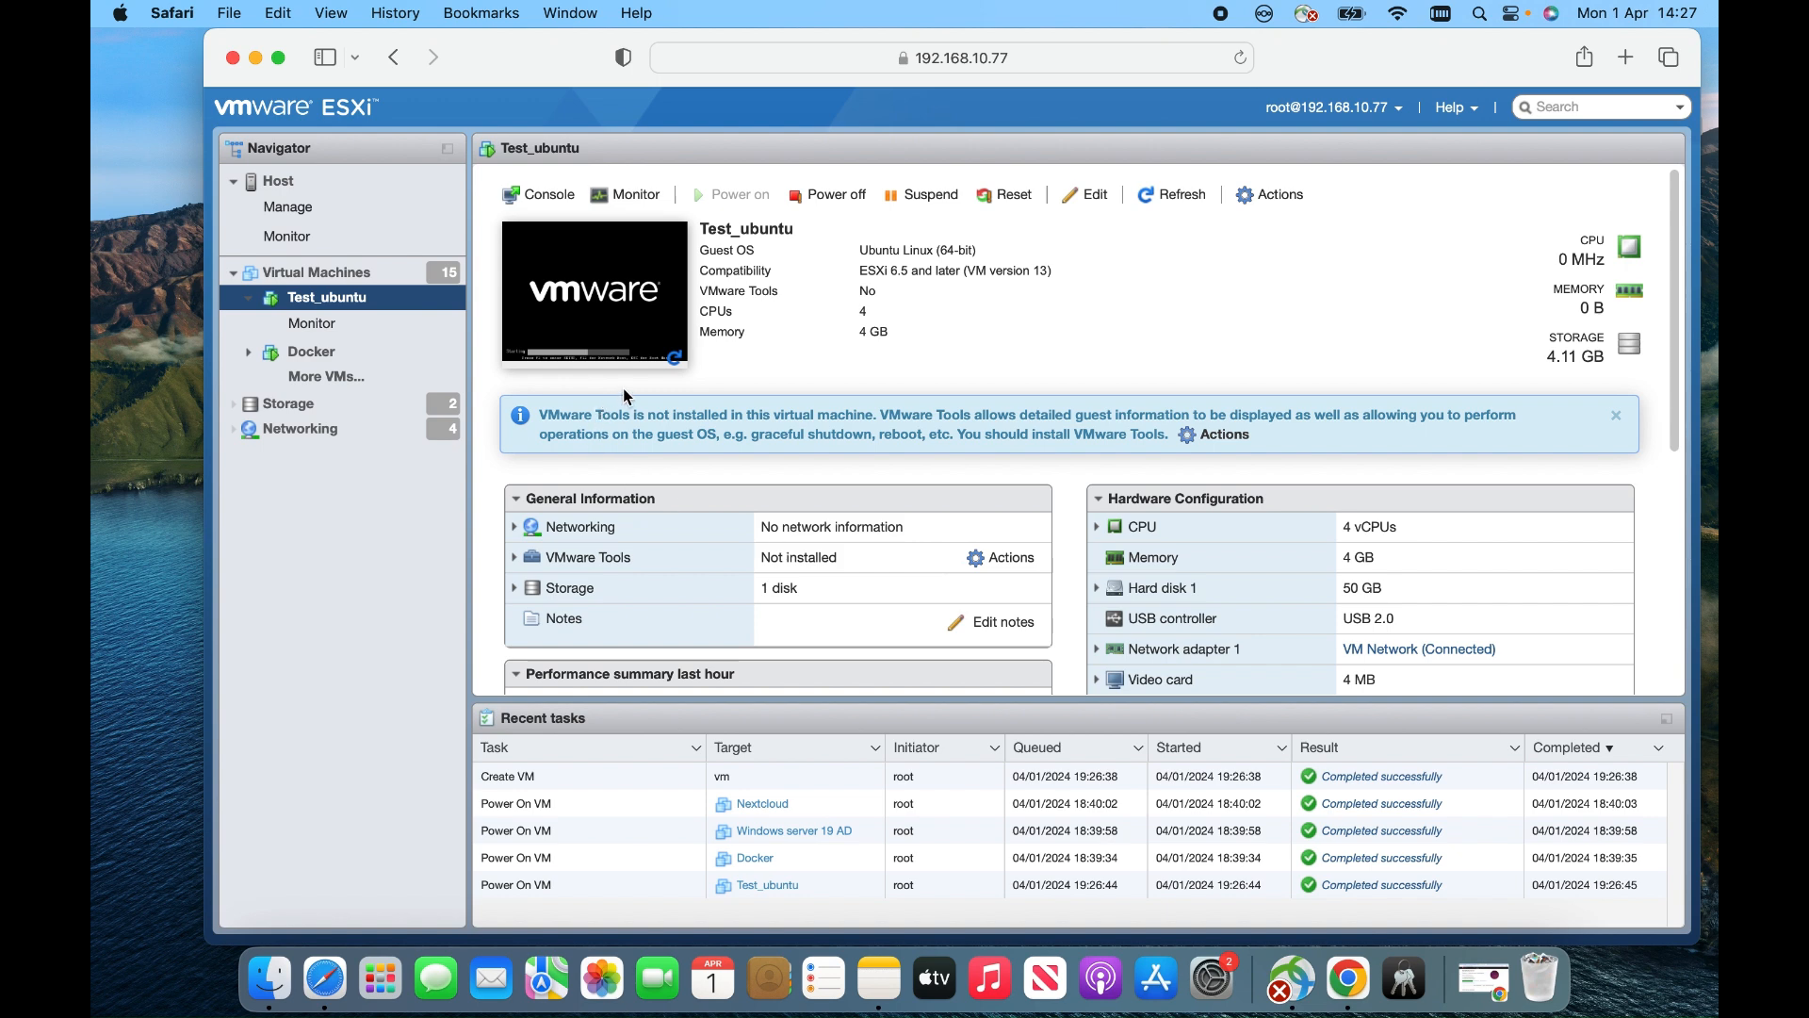
{"action": "left_click", "coordinate": [614, 325]}
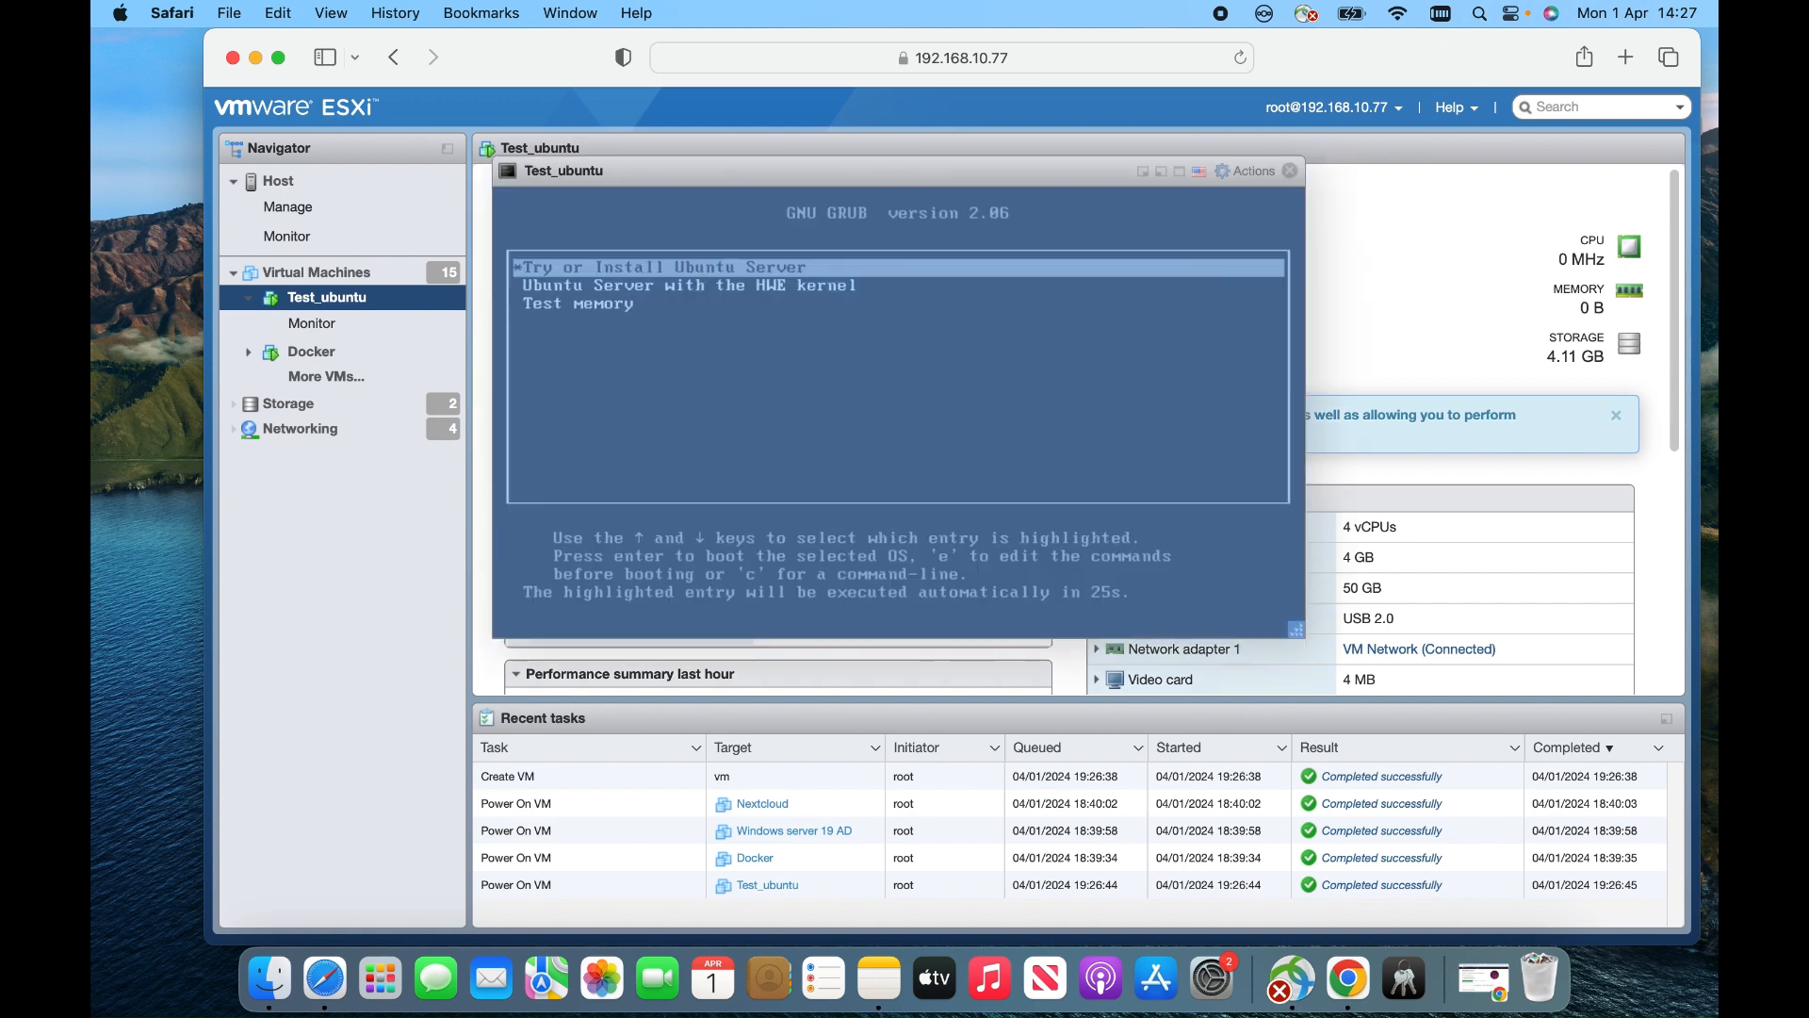
Focus the Test_ubuntu console and boot the 'Try or Install Ubuntu Server' GRUB entry
{"action": "left_click", "coordinate": [729, 176]}
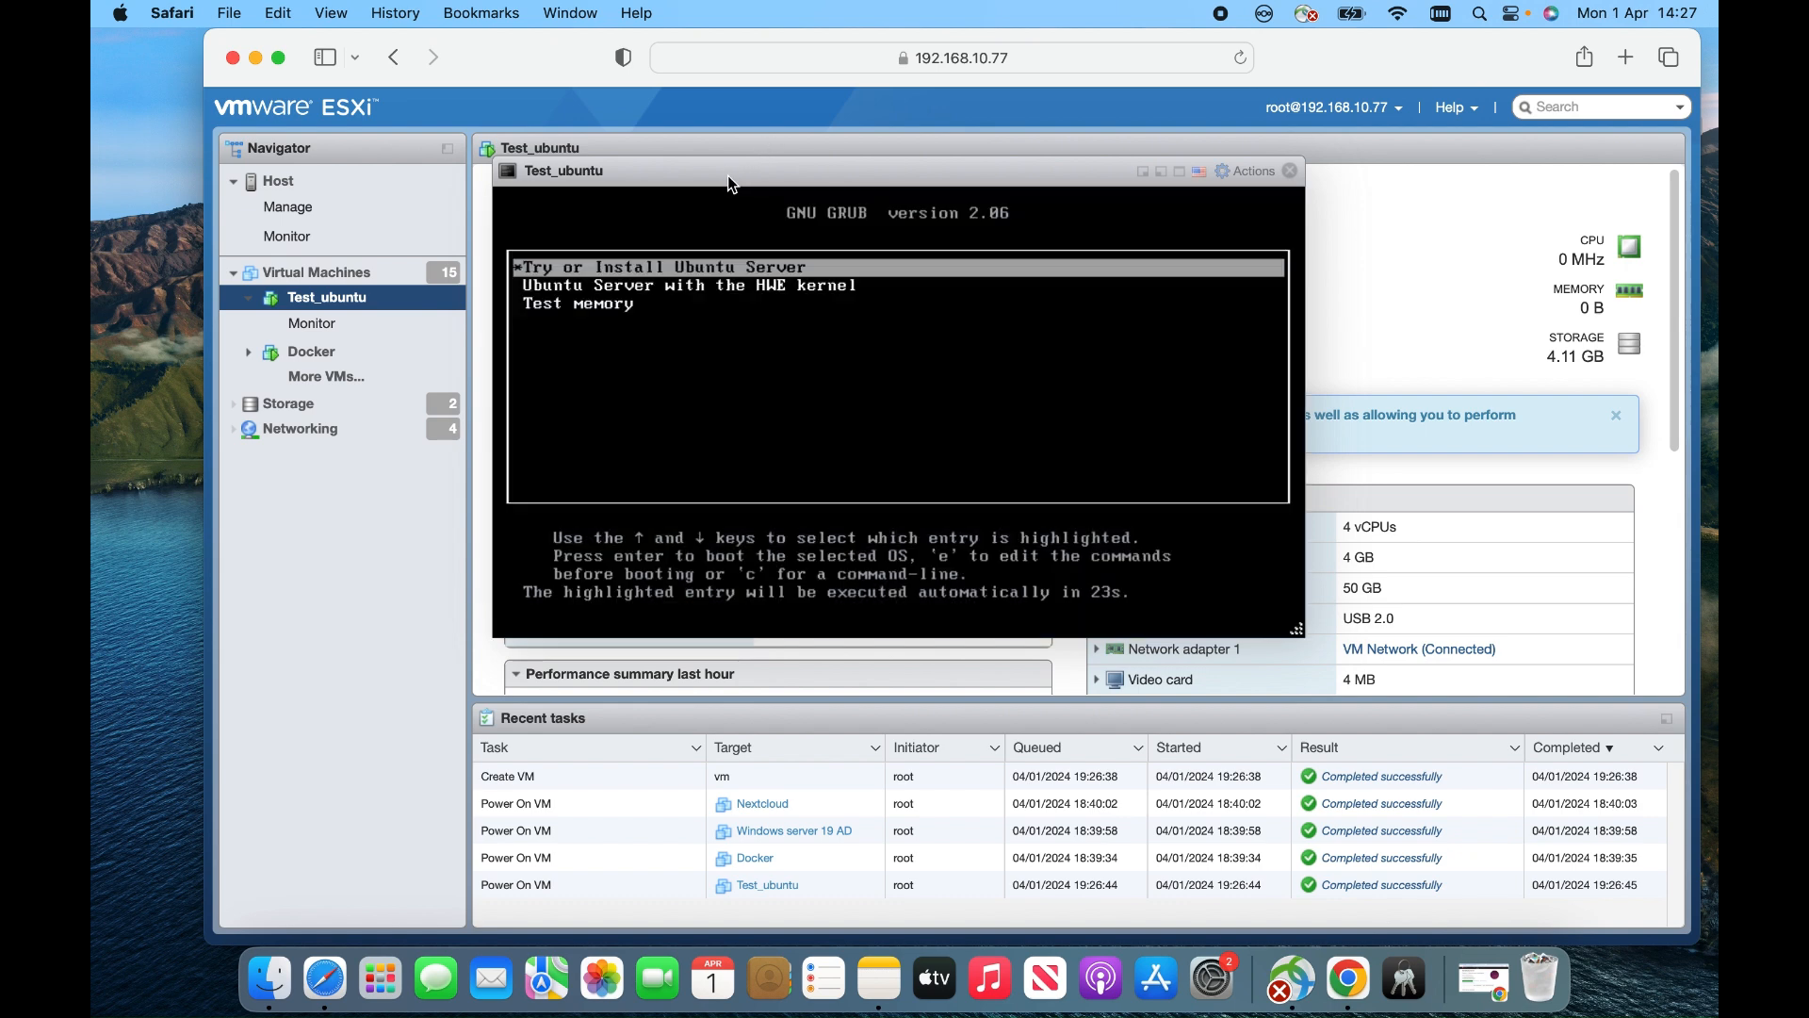
{"action": "key", "text": "Return"}
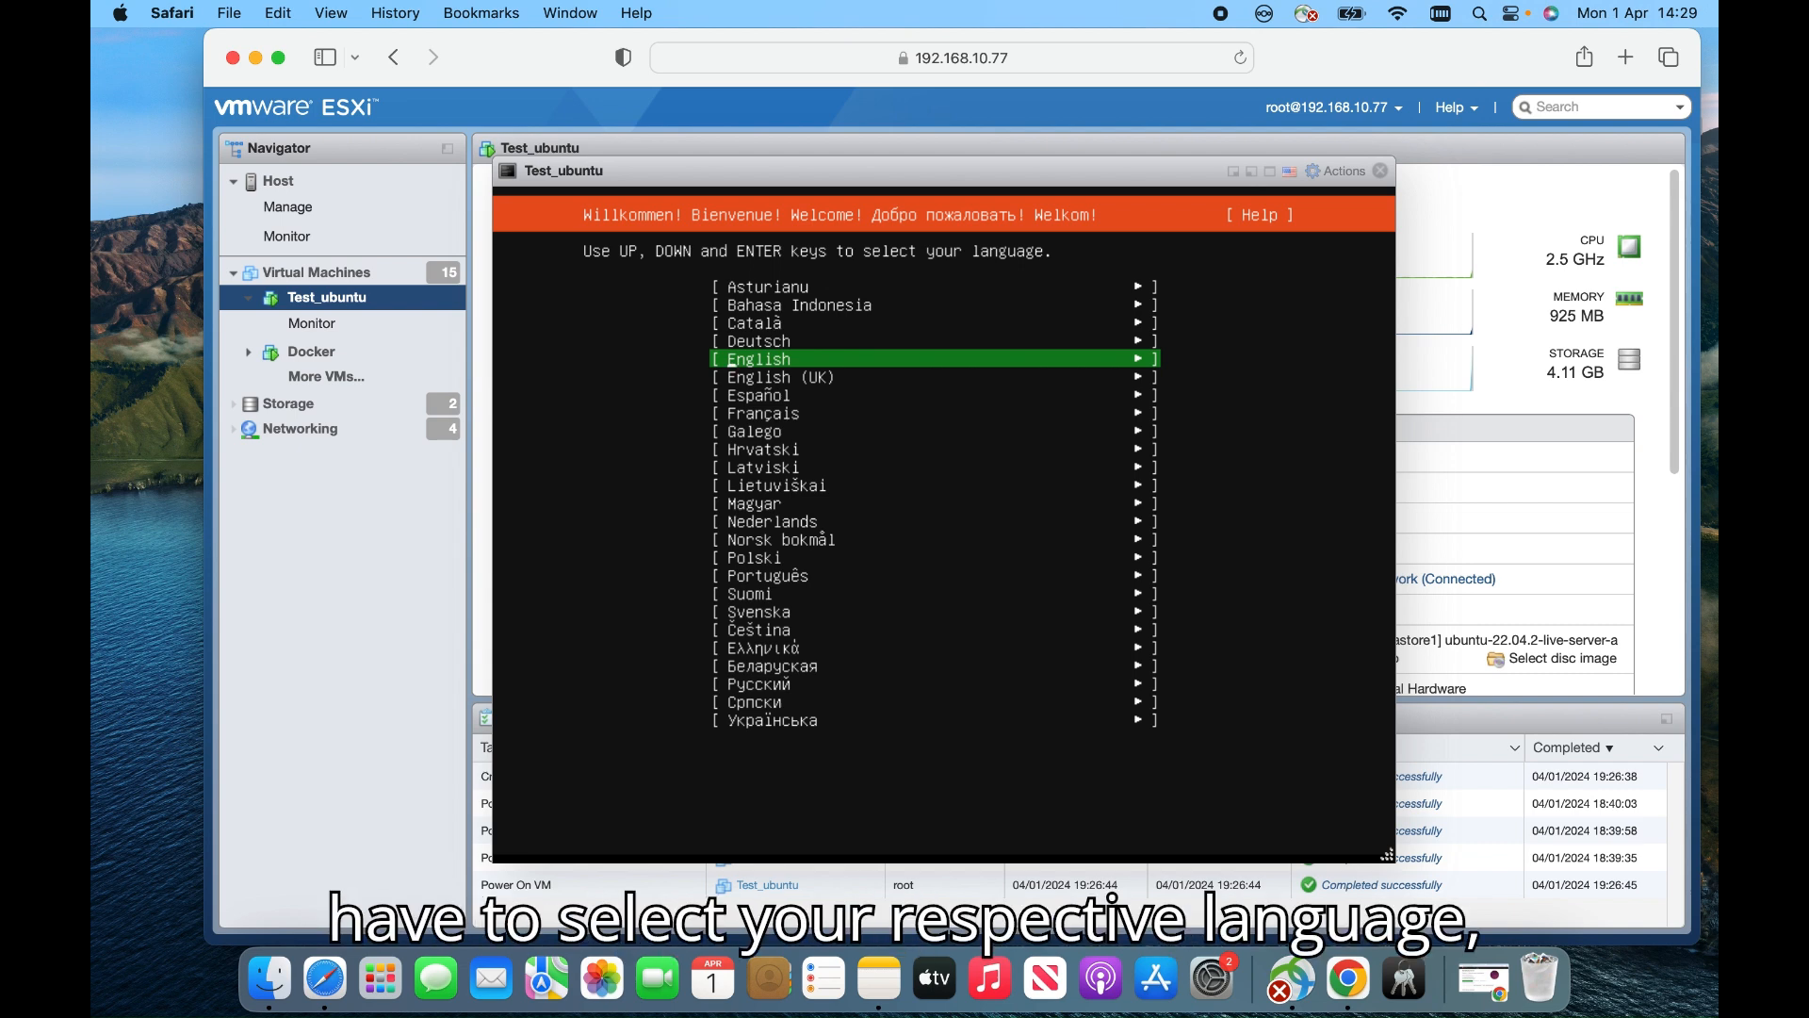
Accept English as the language, the English (US) keyboard and the standard Ubuntu Server install type
{"action": "key", "text": "Return"}
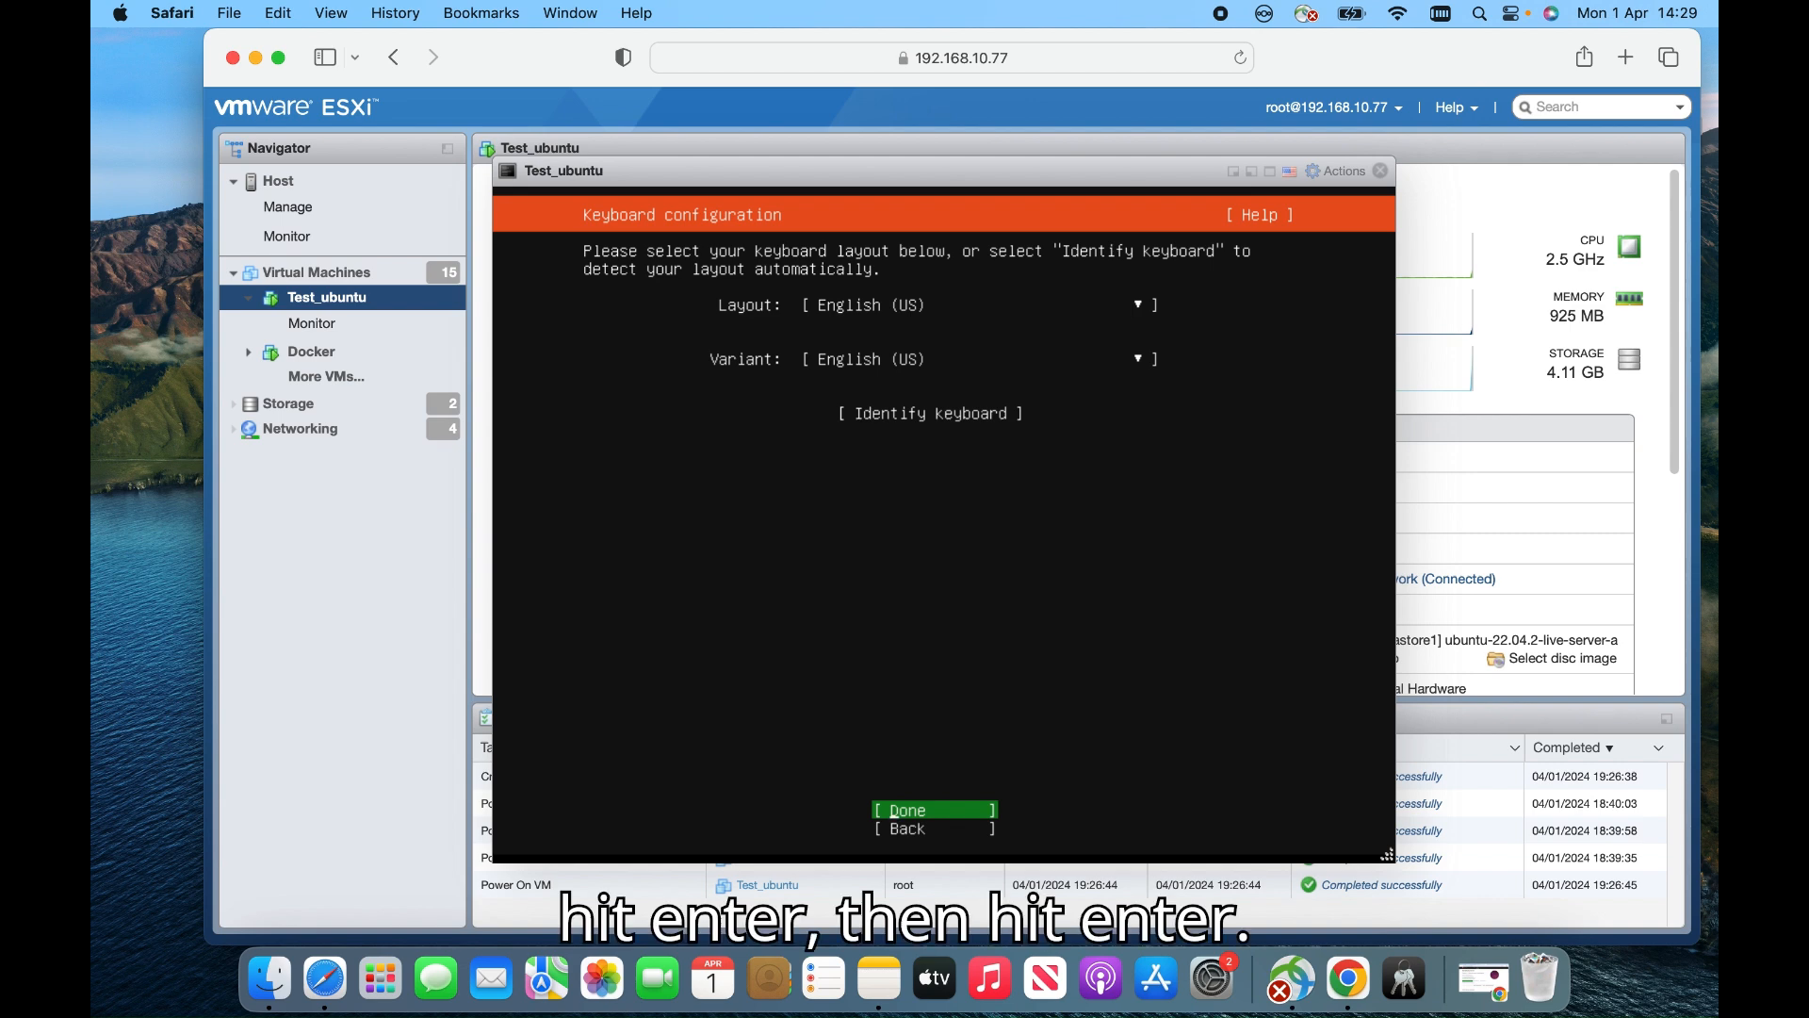
{"action": "key", "text": "Return"}
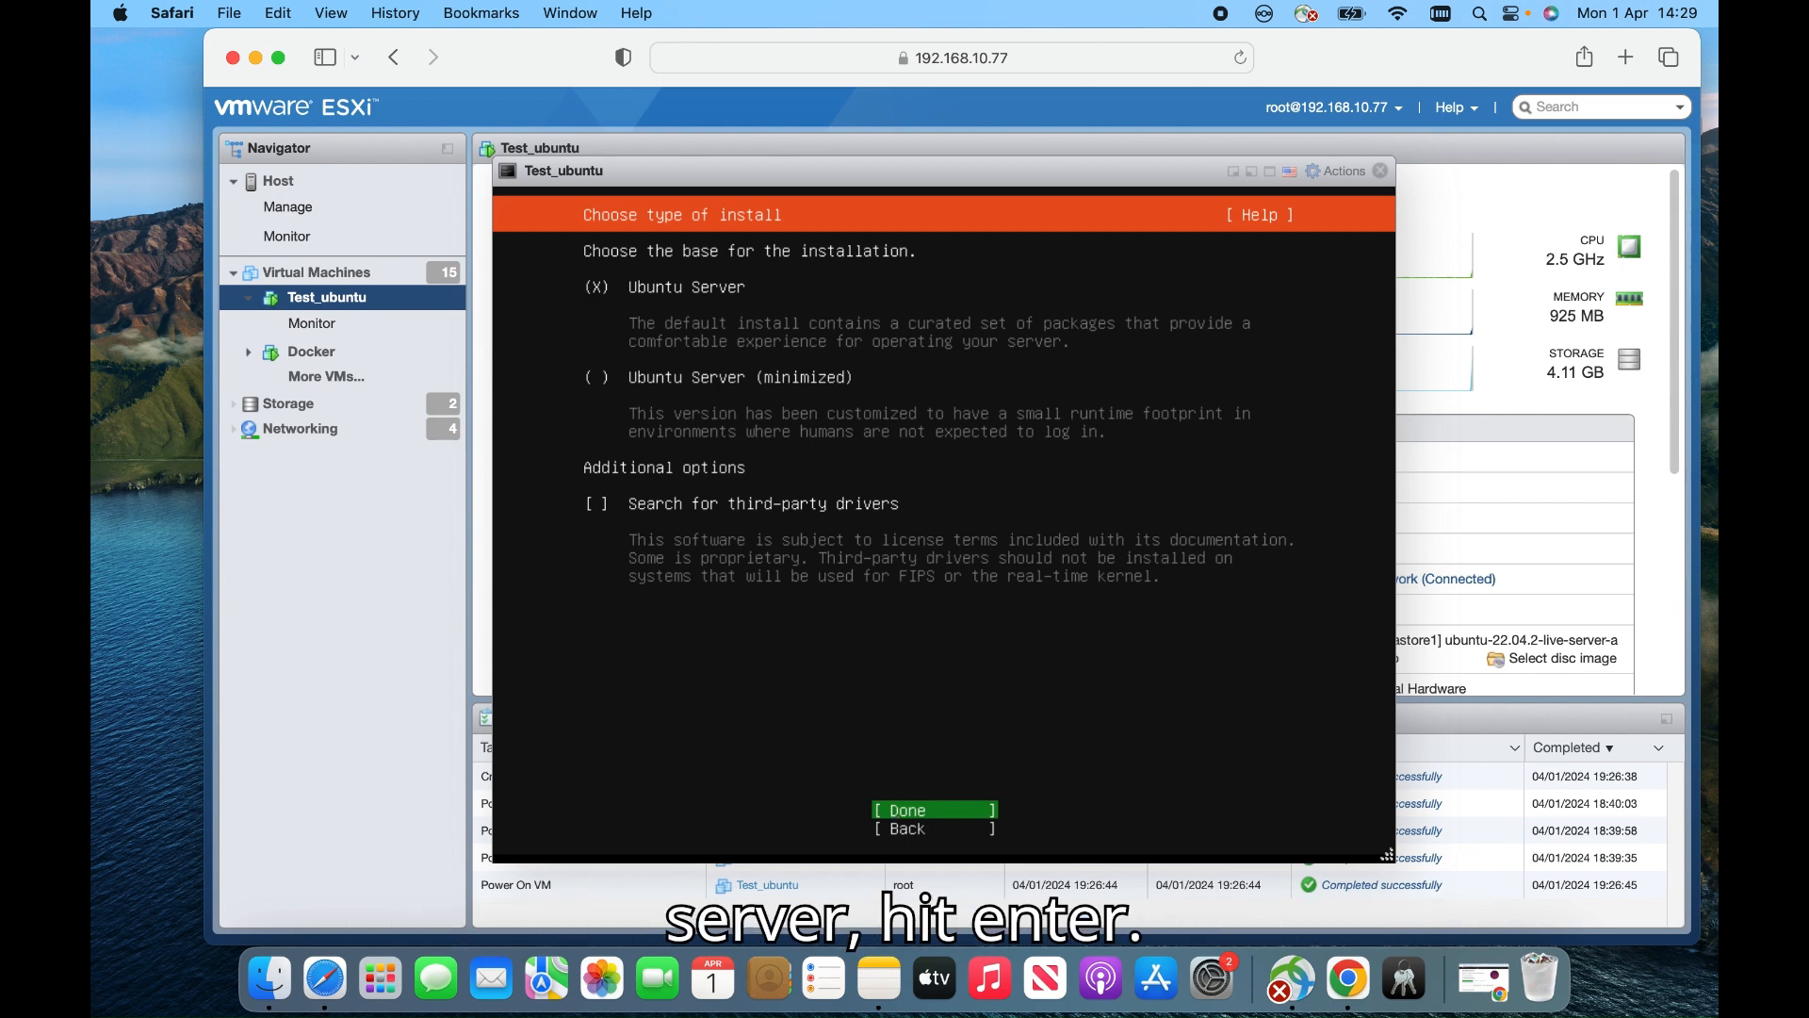
{"action": "key", "text": "Return"}
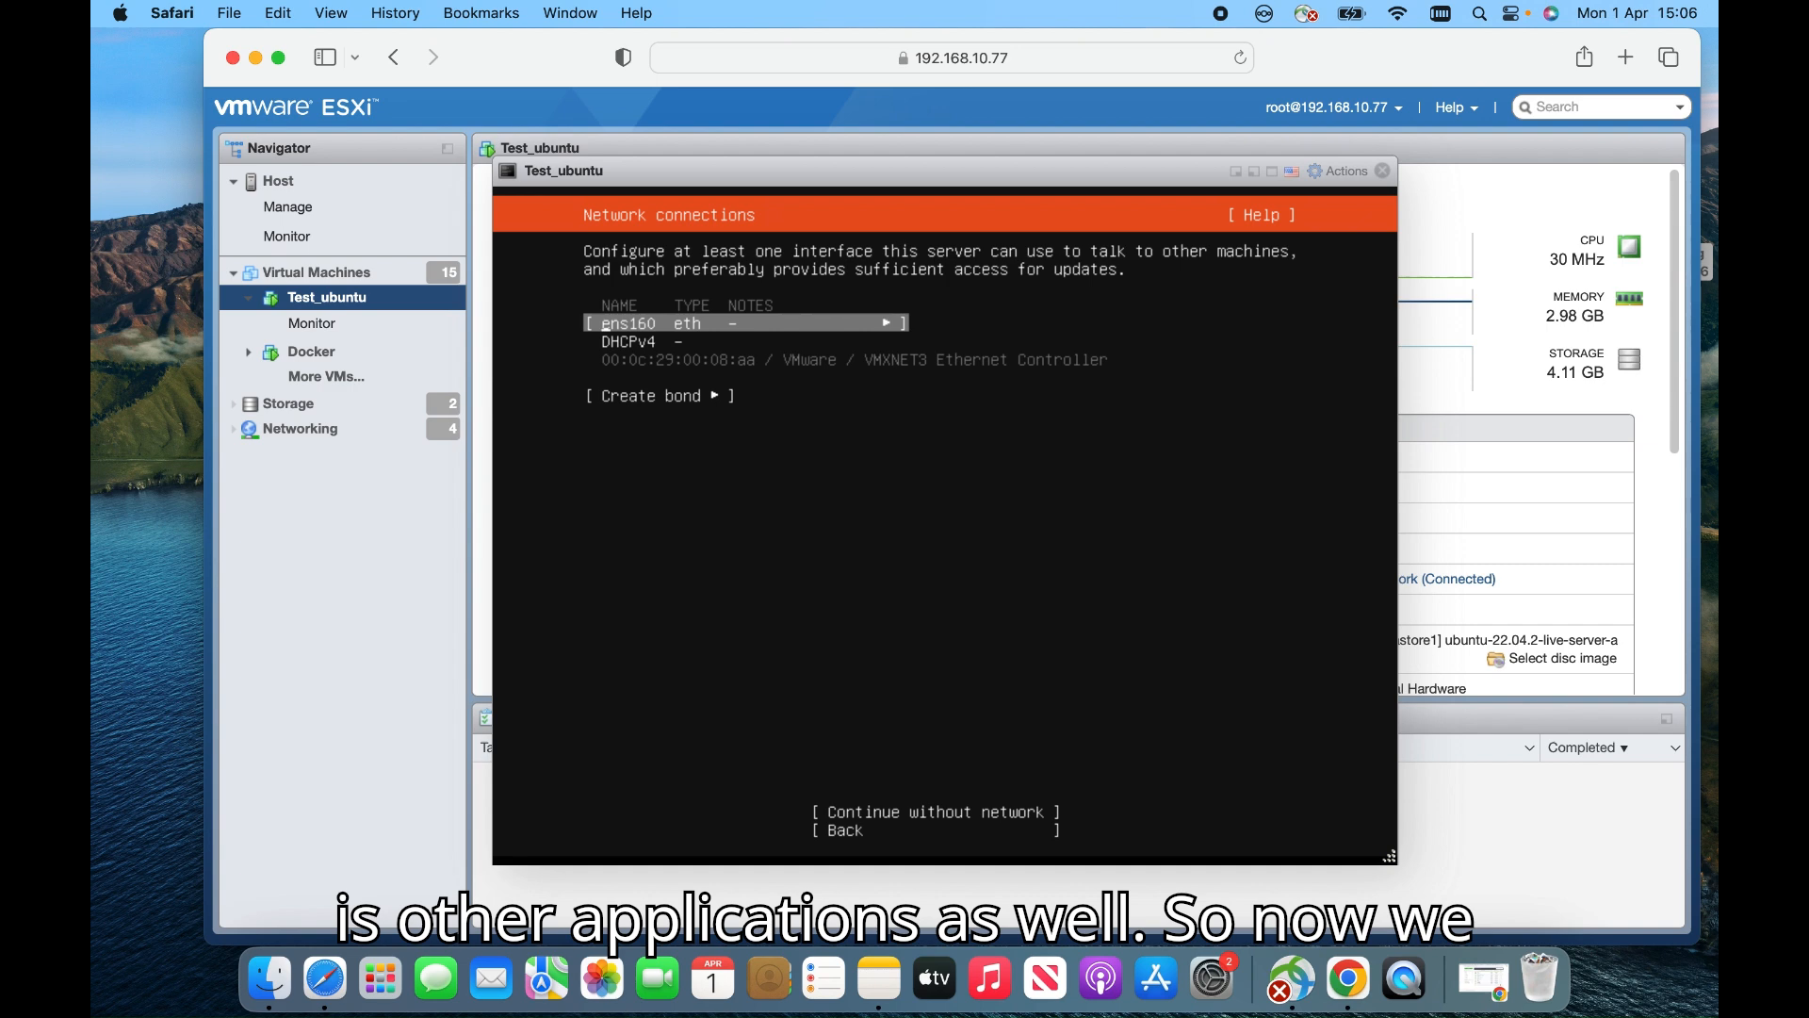
Select the ens160 interface and choose Edit IPv4 from its action list
{"action": "key", "text": "Down"}
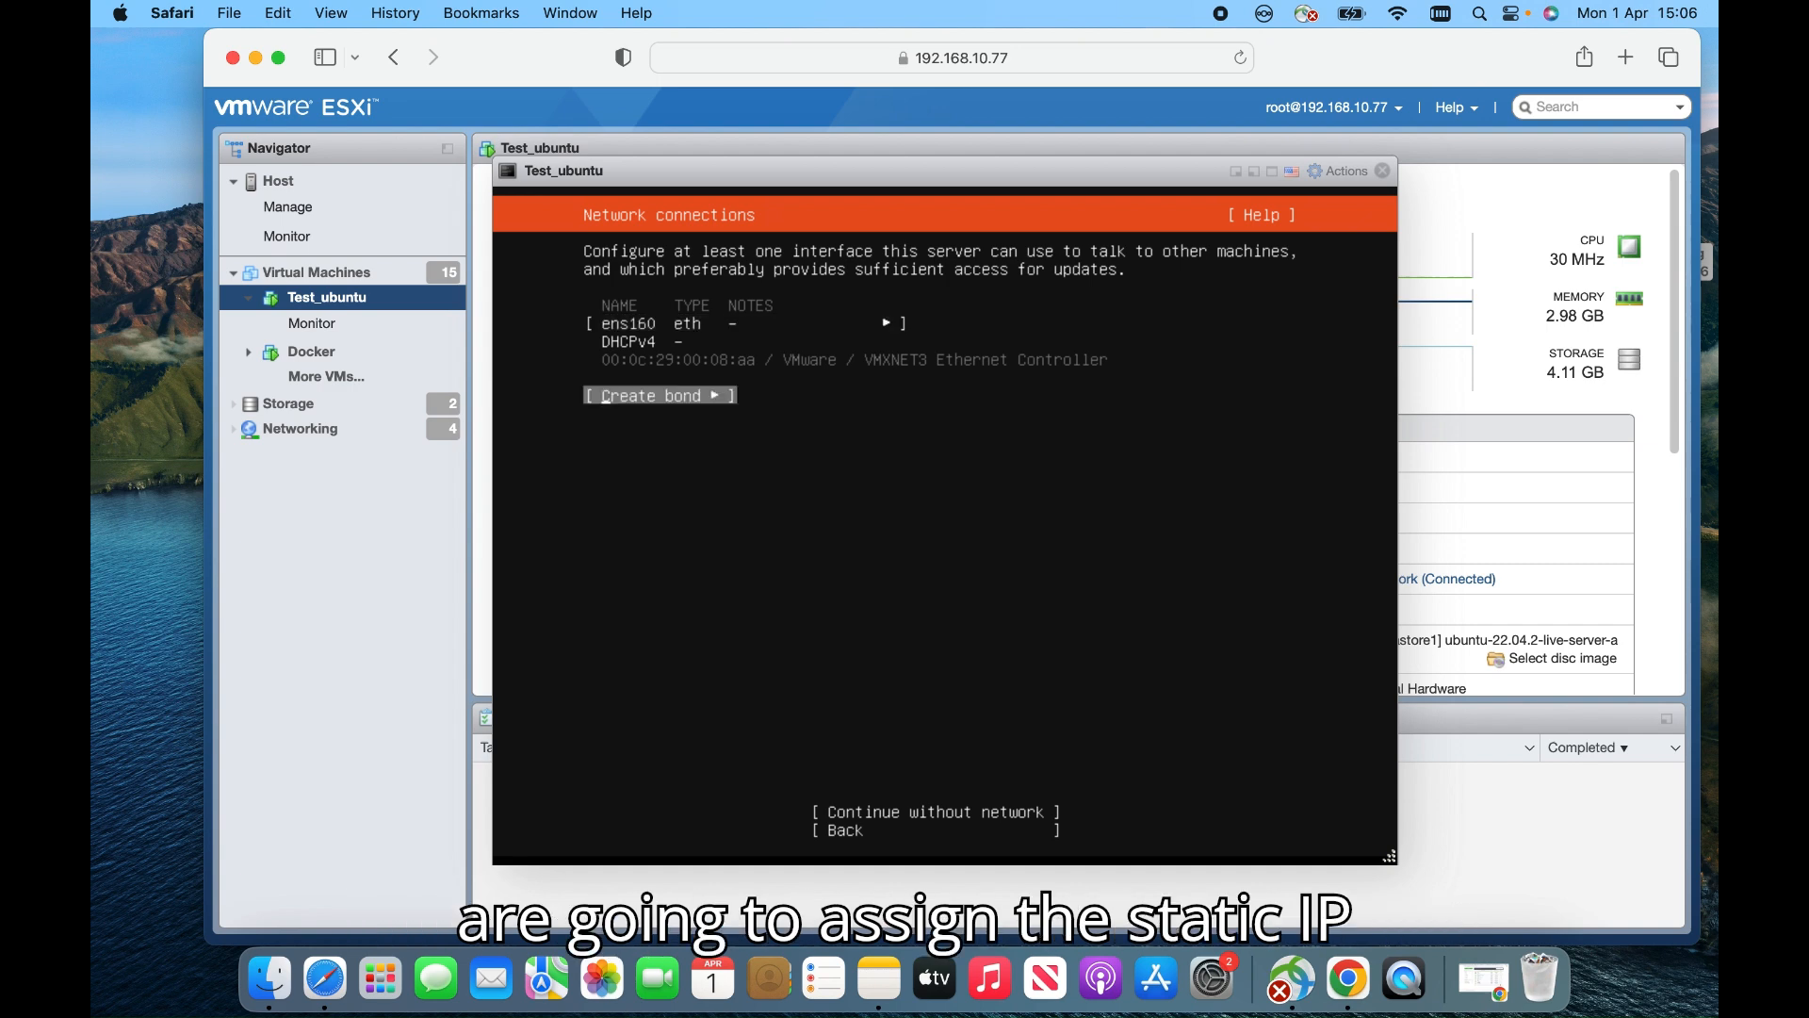
{"action": "key", "text": "Up"}
{"action": "key", "text": "Up"}
{"action": "key", "text": "Down"}
{"action": "key", "text": "Down"}
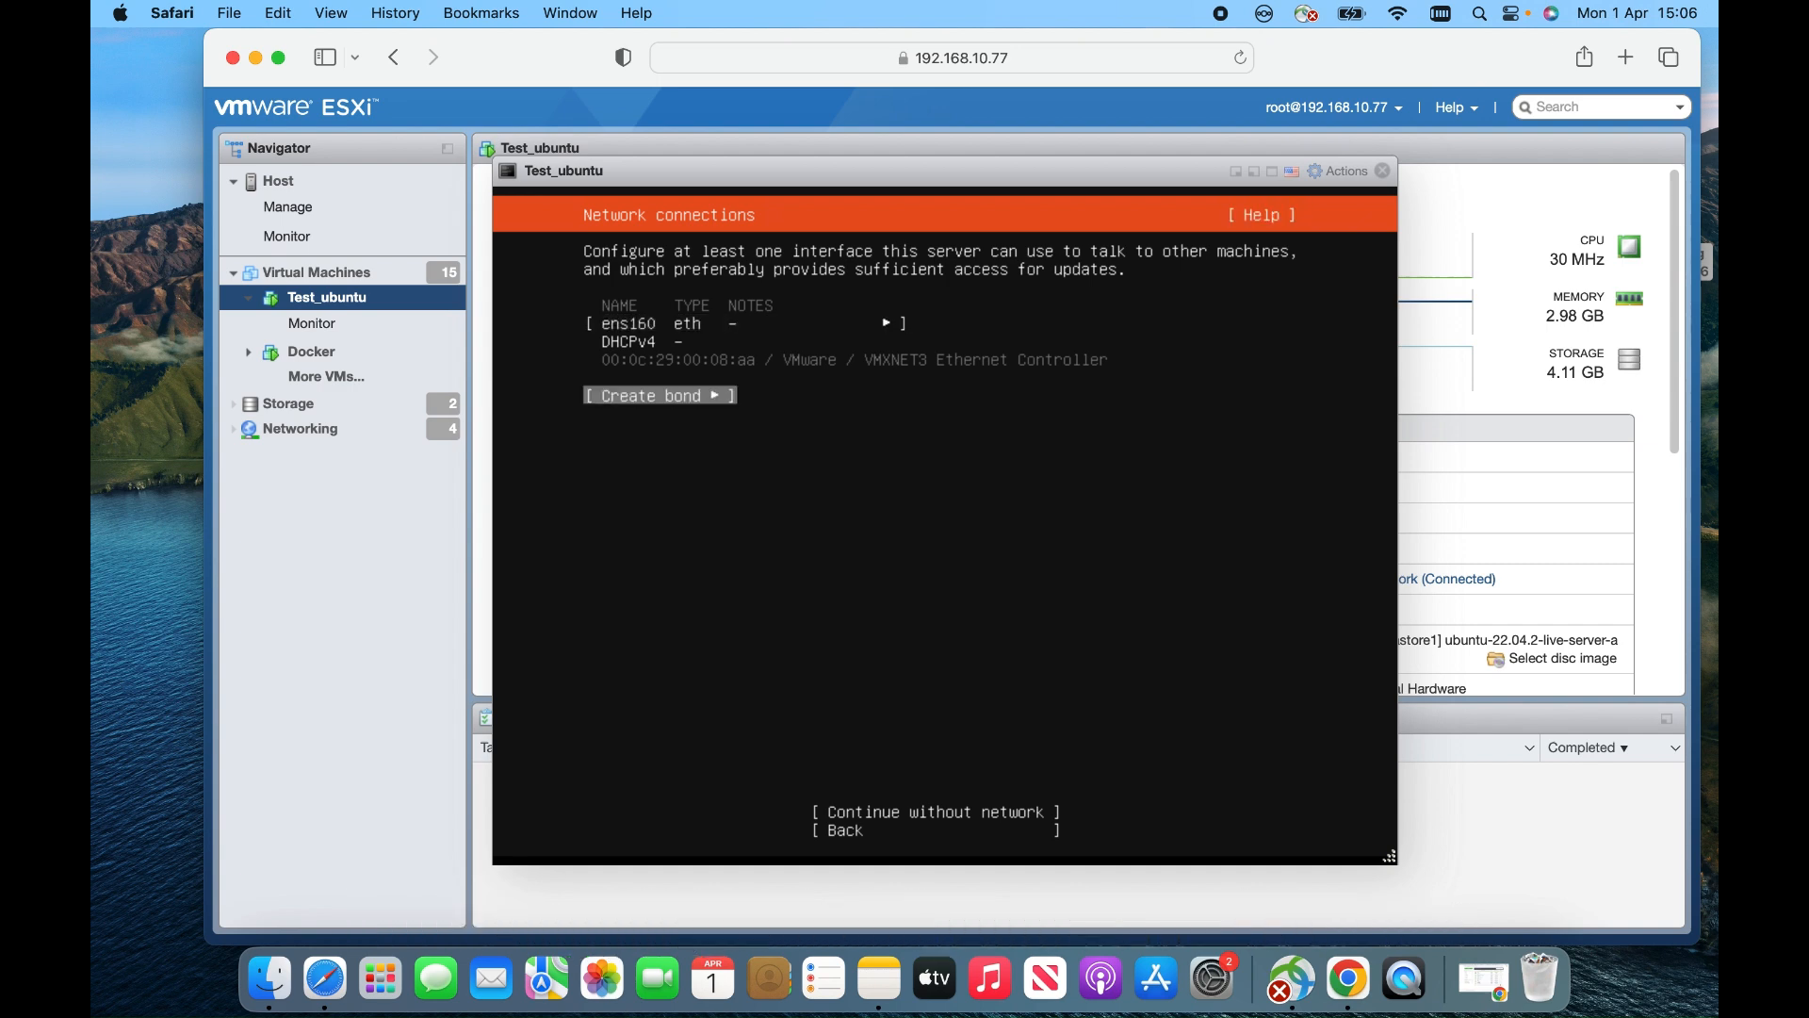
{"action": "key", "text": "Up"}
{"action": "key", "text": "Up"}
{"action": "key", "text": "Down"}
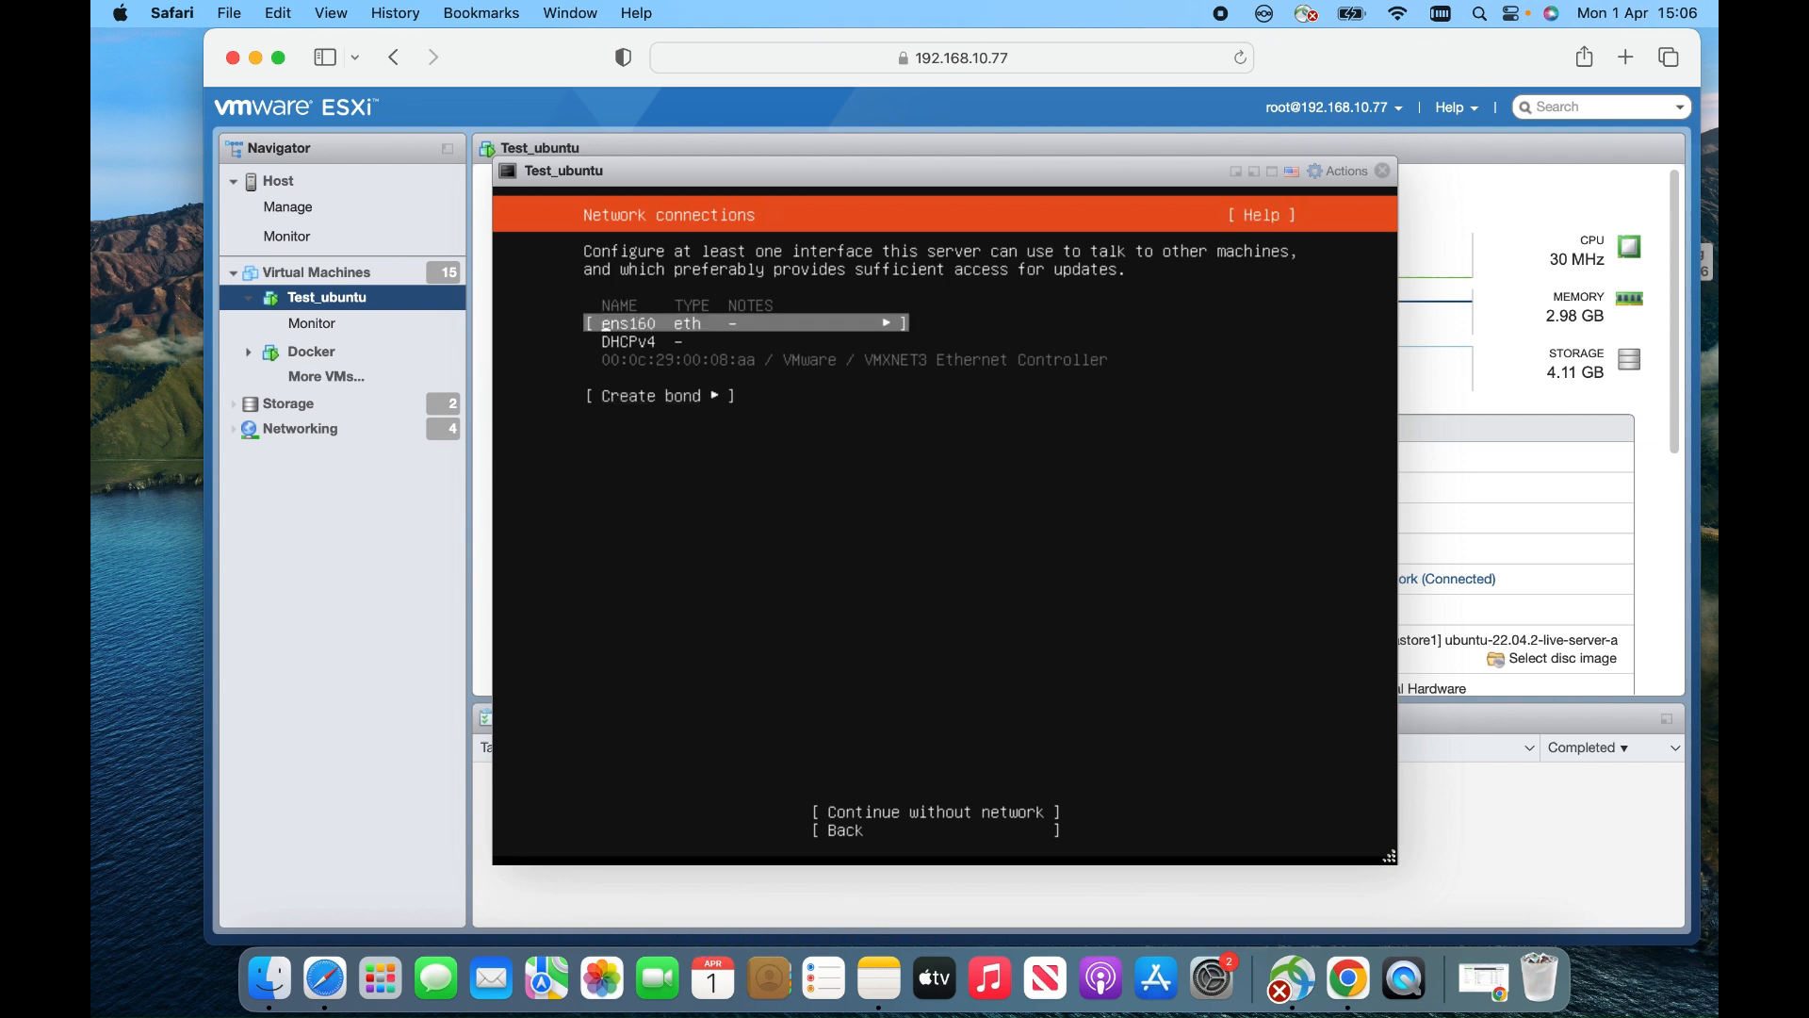
{"action": "key", "text": "Down"}
{"action": "key", "text": "Up"}
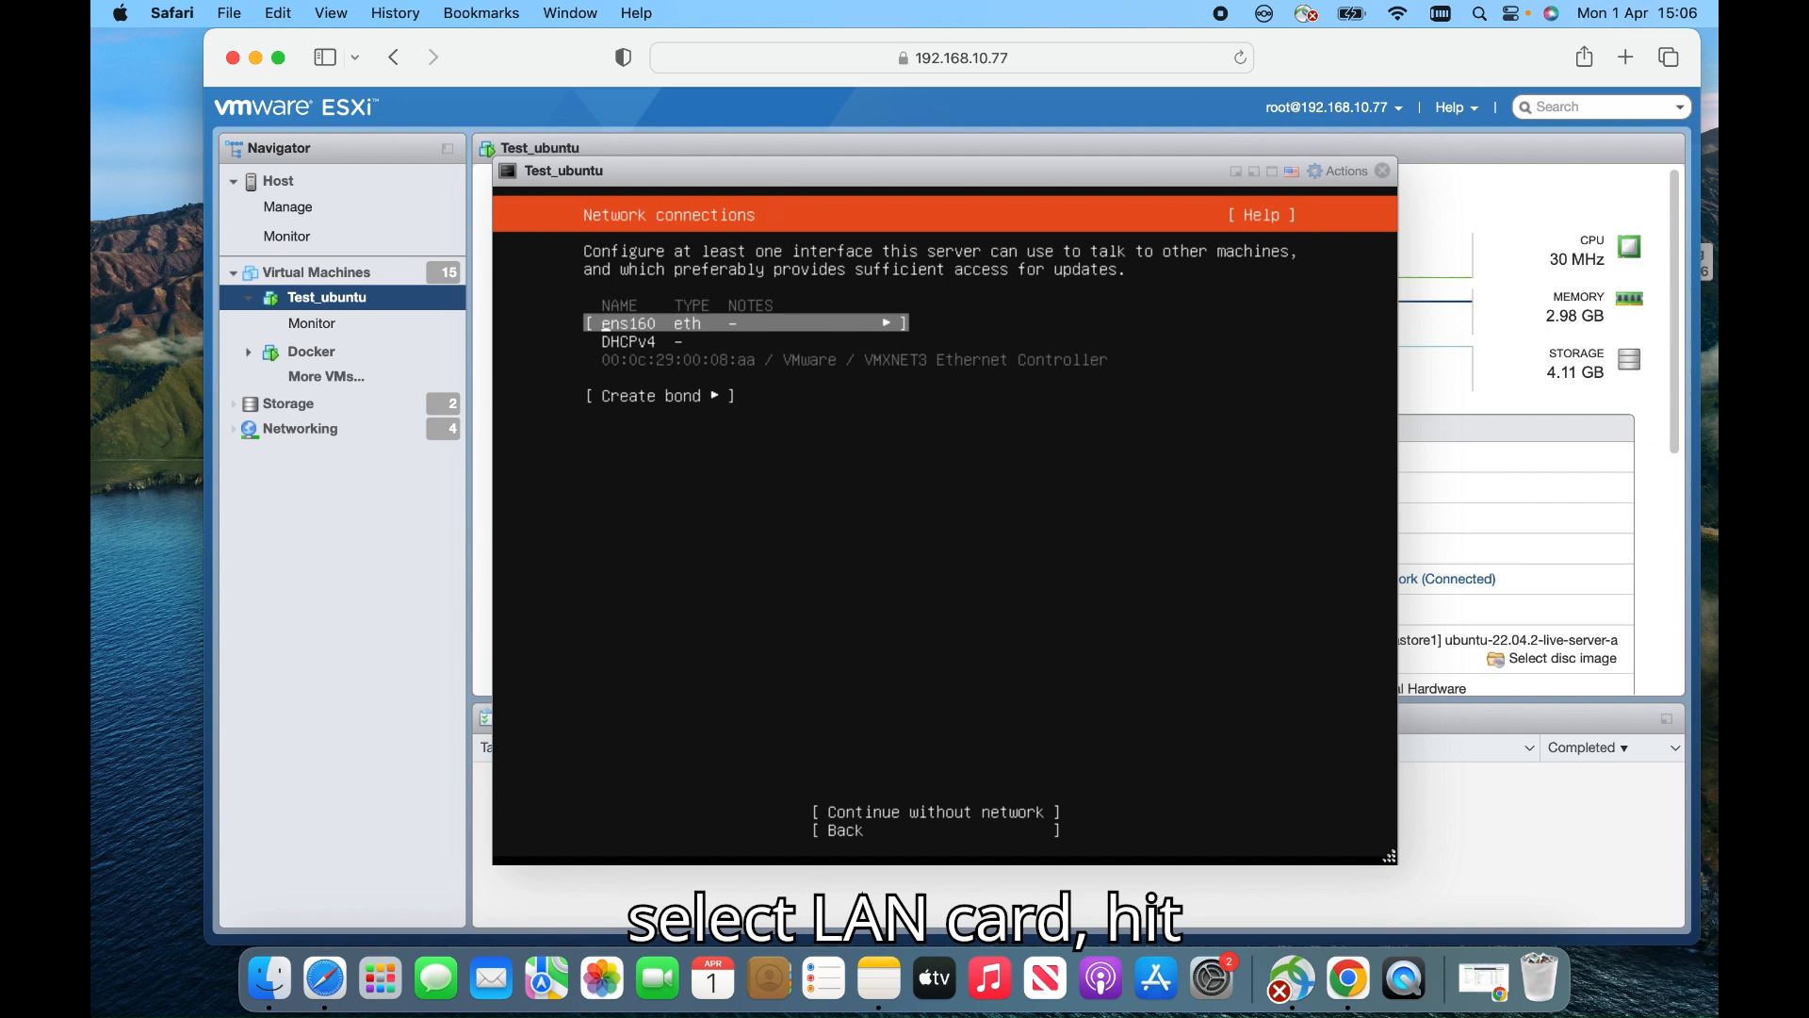
{"action": "key", "text": "Return"}
{"action": "key", "text": "Down"}
{"action": "key", "text": "Down"}
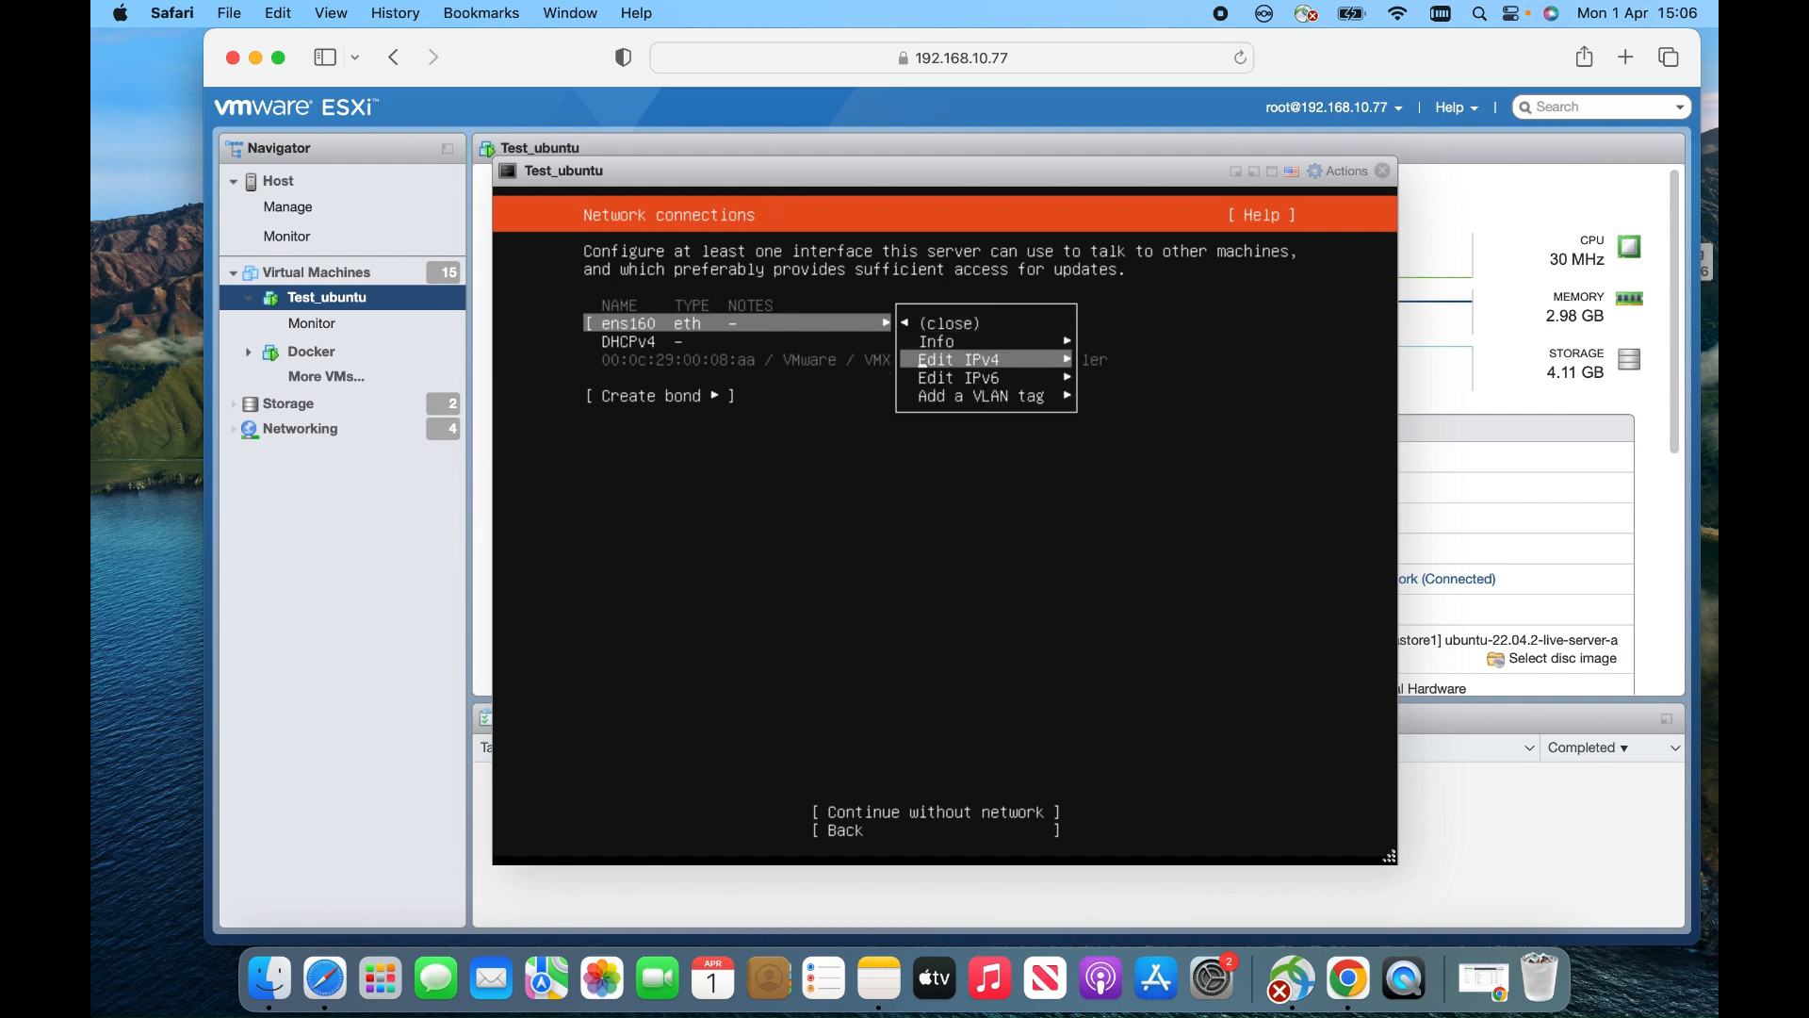
{"action": "key", "text": "Return"}
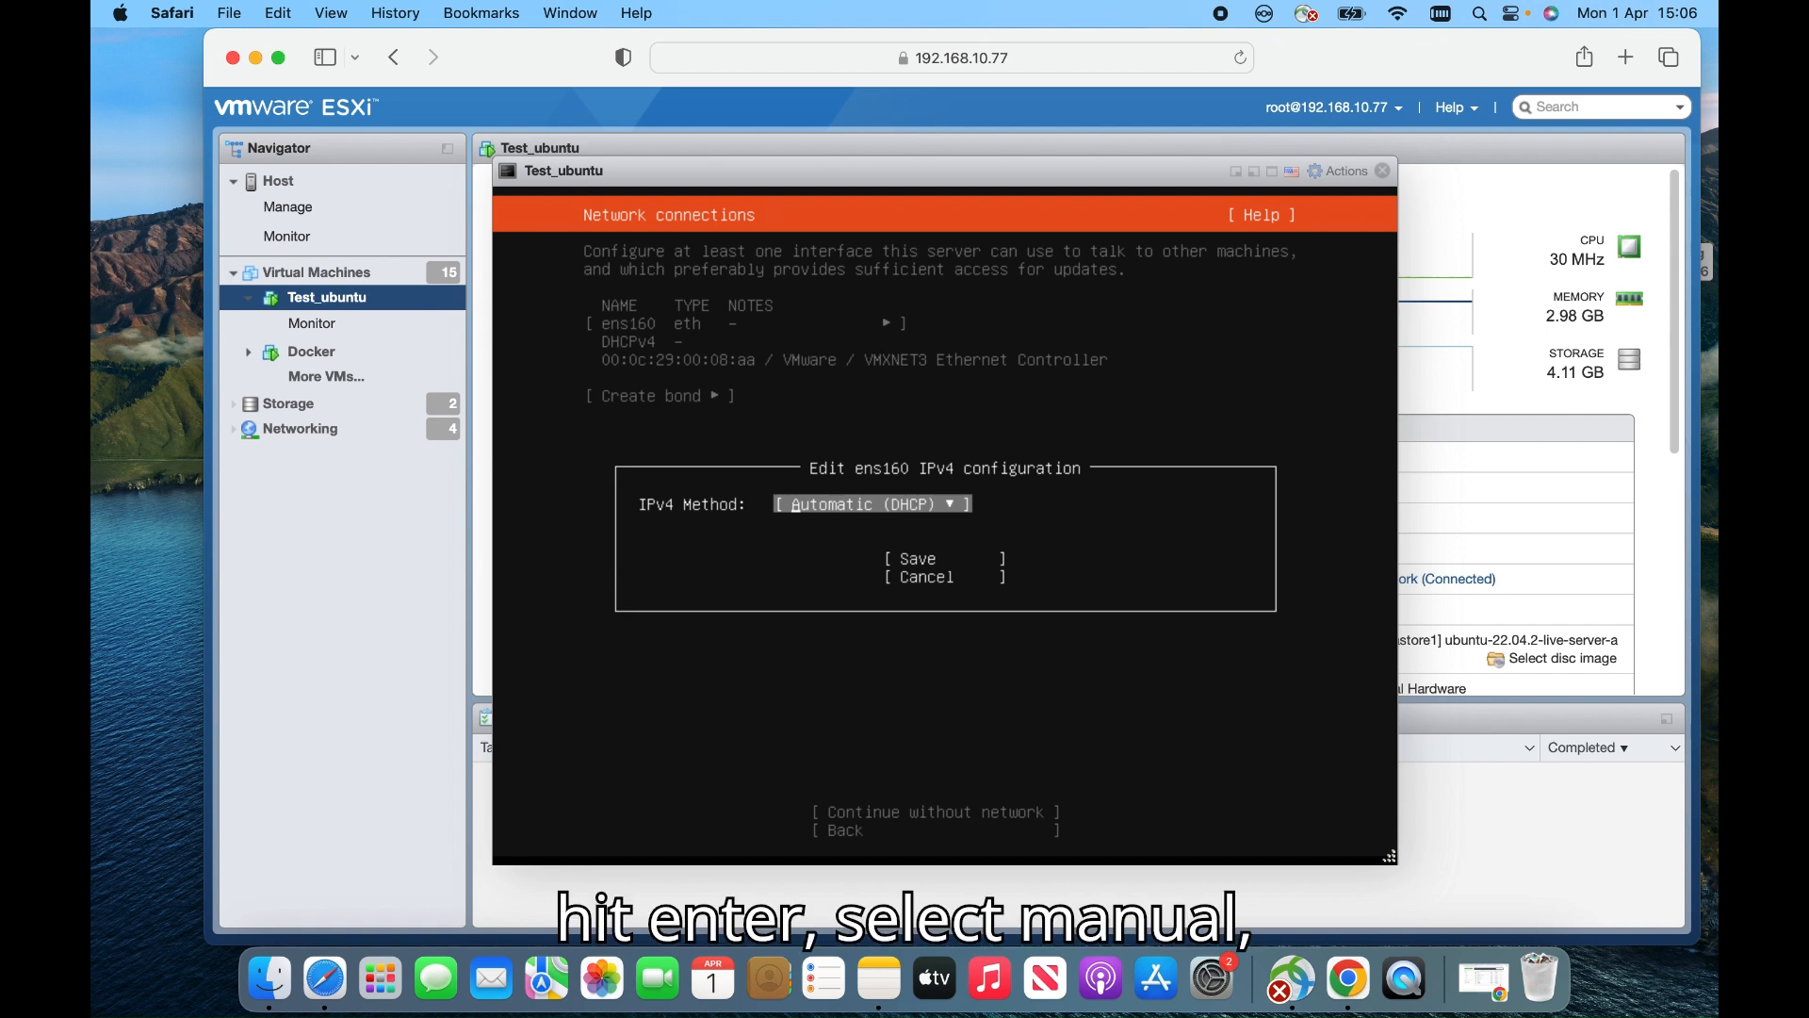
Switch ens160 IPv4 to Manual with subnet 192.168.10.0/24 and address 192.168.10.219
{"action": "key", "text": "Return"}
{"action": "key", "text": "Down"}
{"action": "key", "text": "Return"}
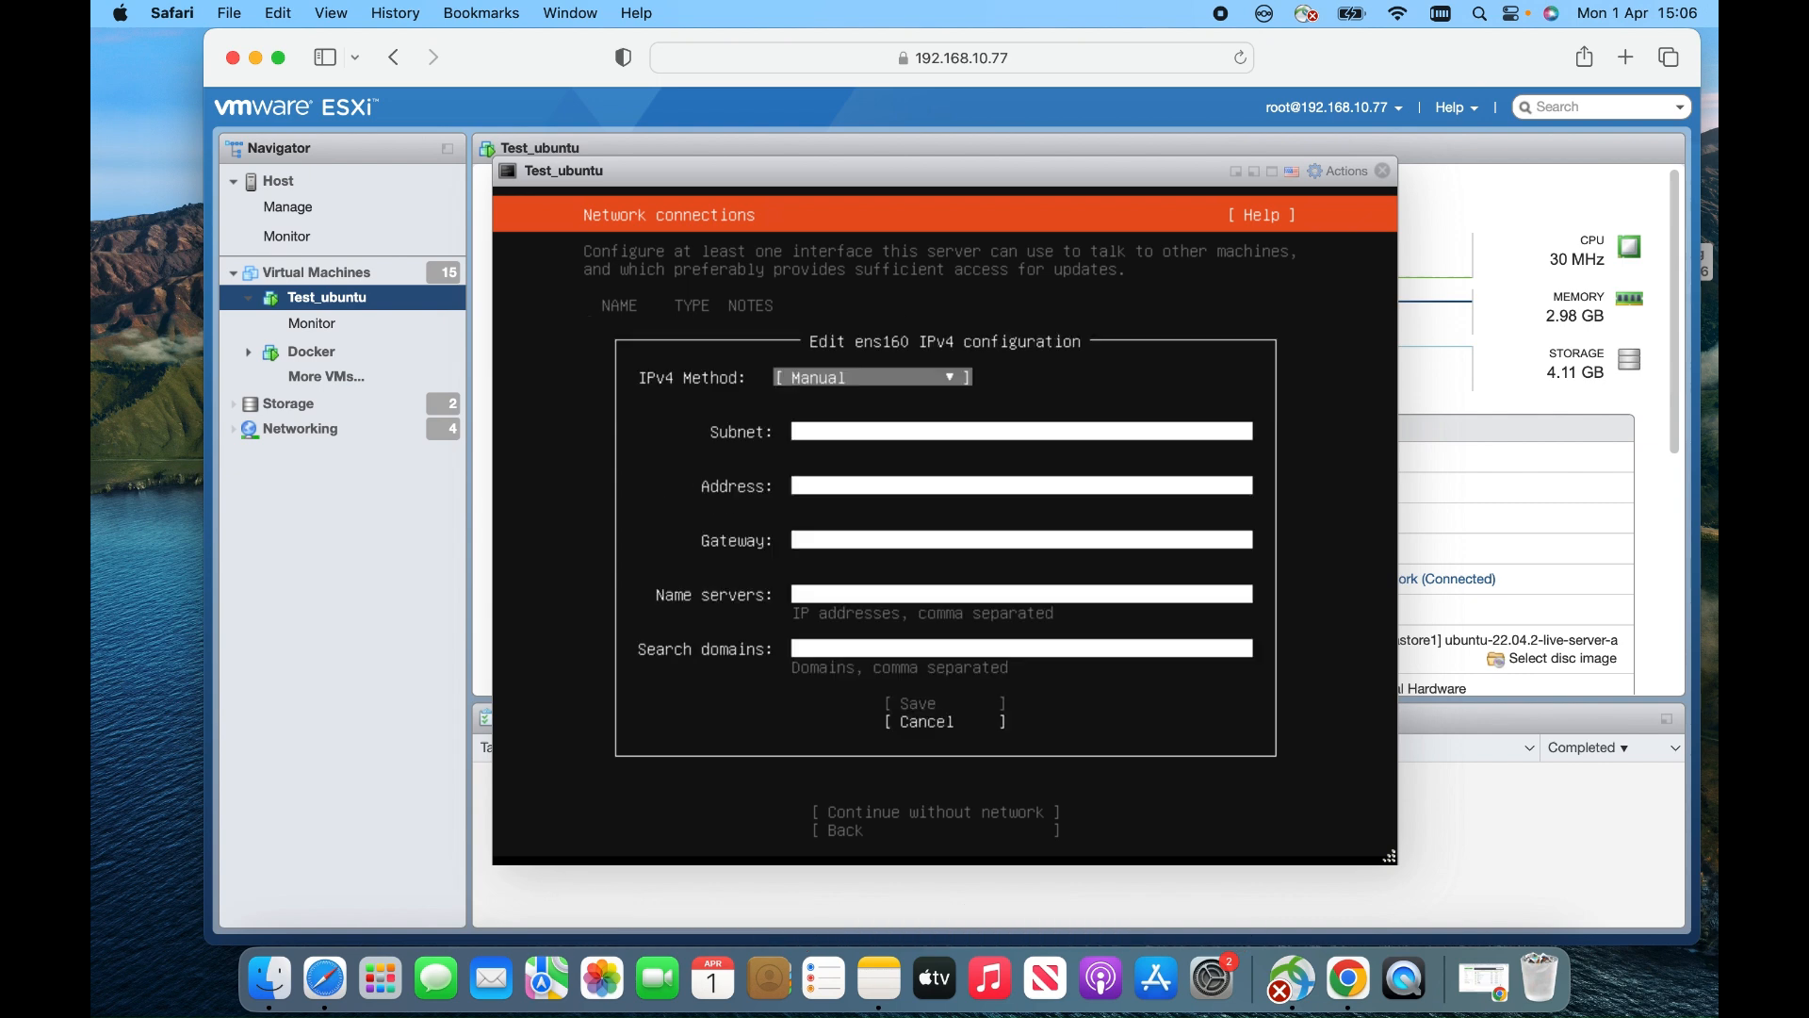
{"action": "key", "text": "Tab"}
{"action": "type", "text": "1"}
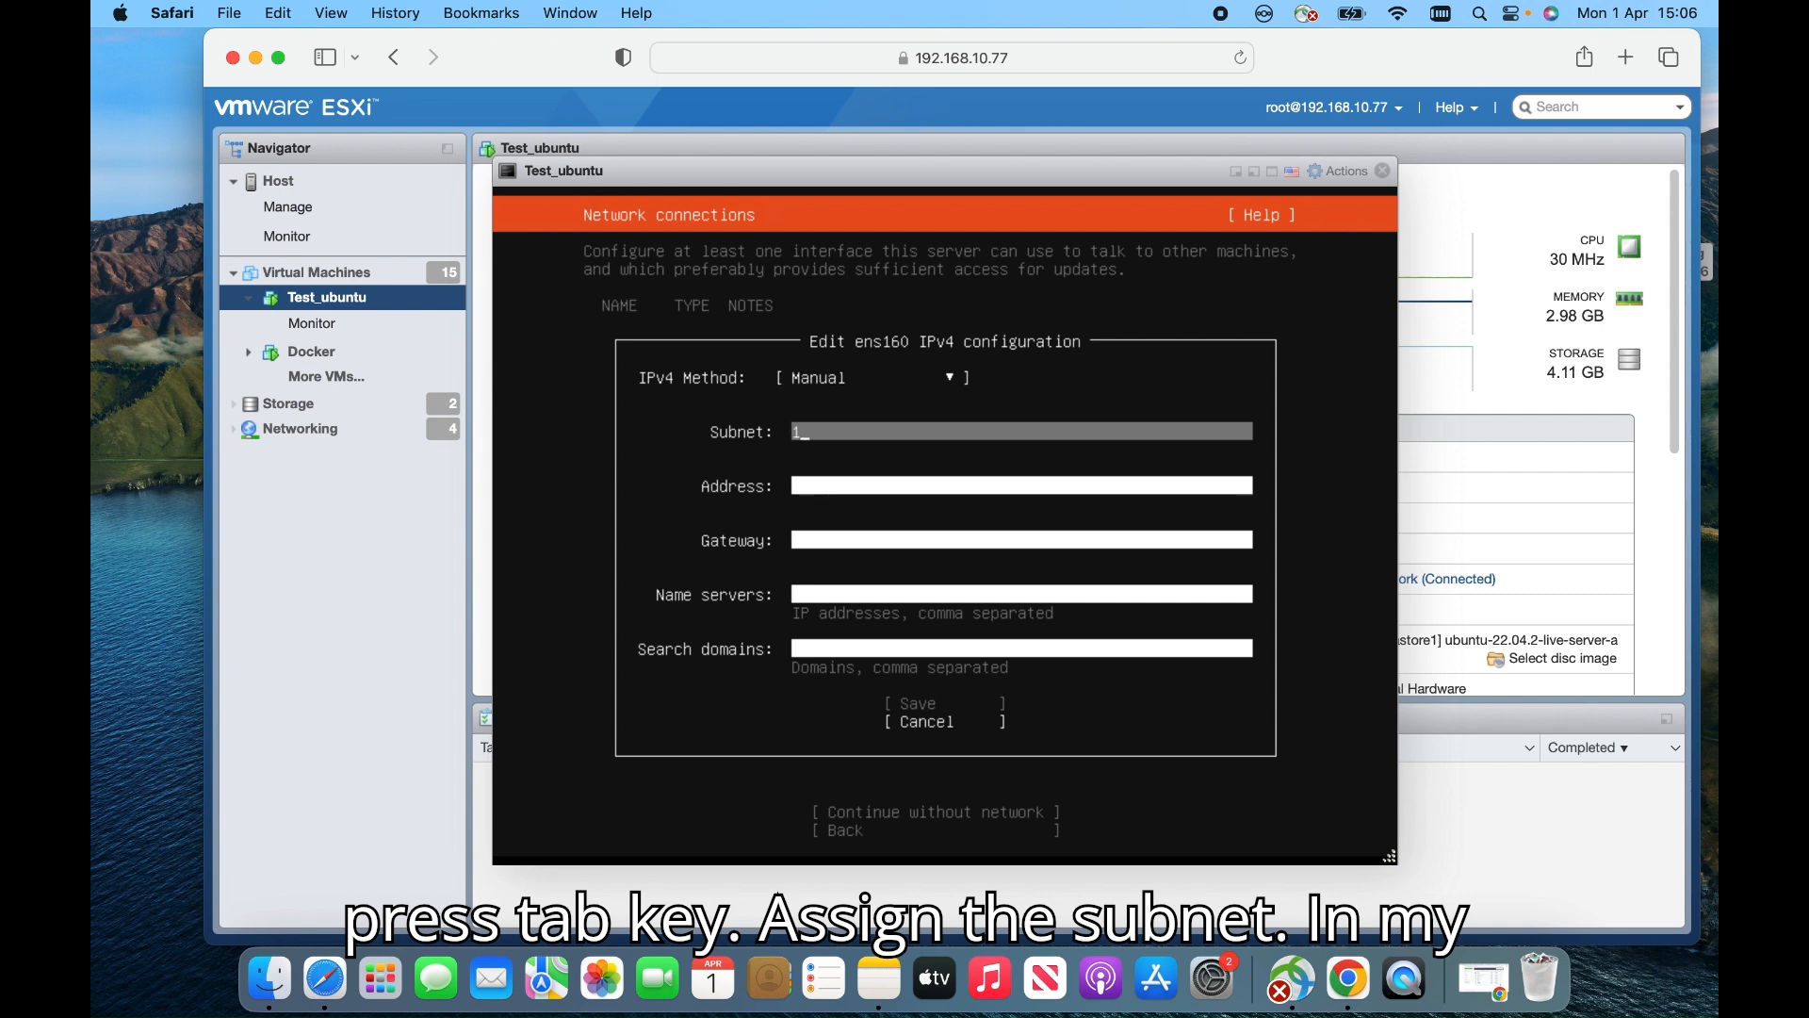
{"action": "type", "text": "92.168."}
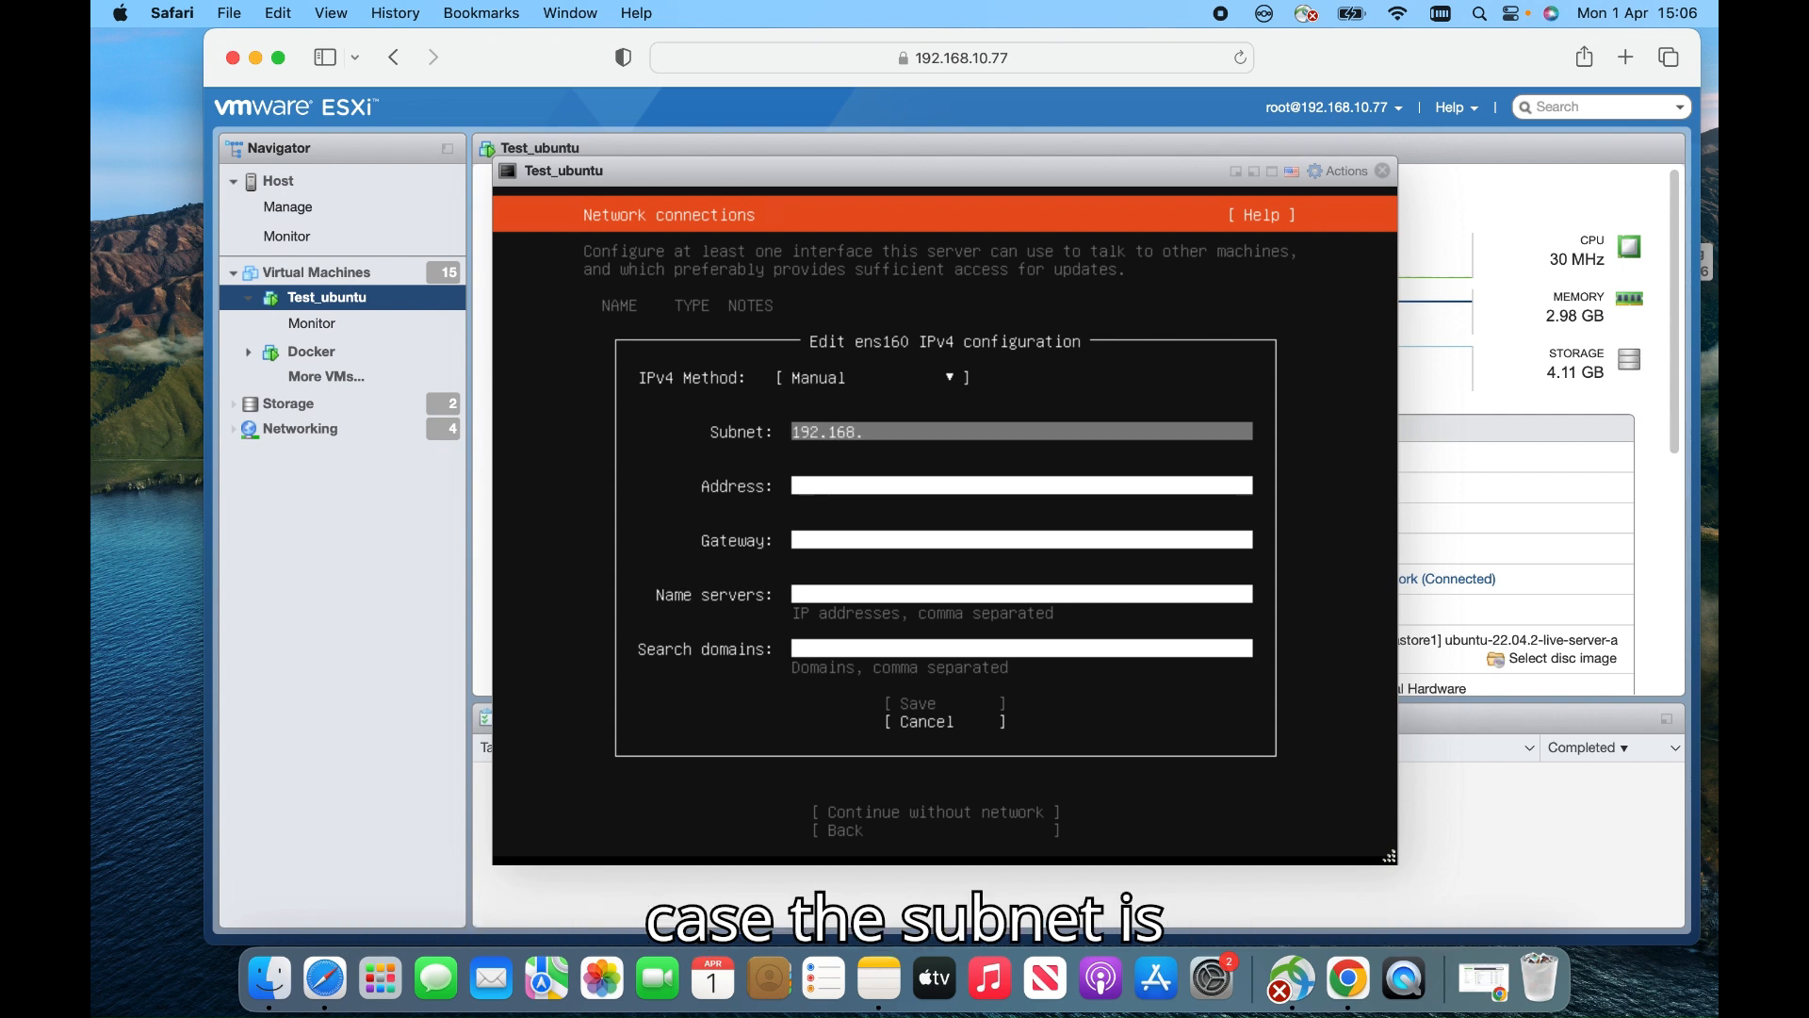
{"action": "type", "text": "10"}
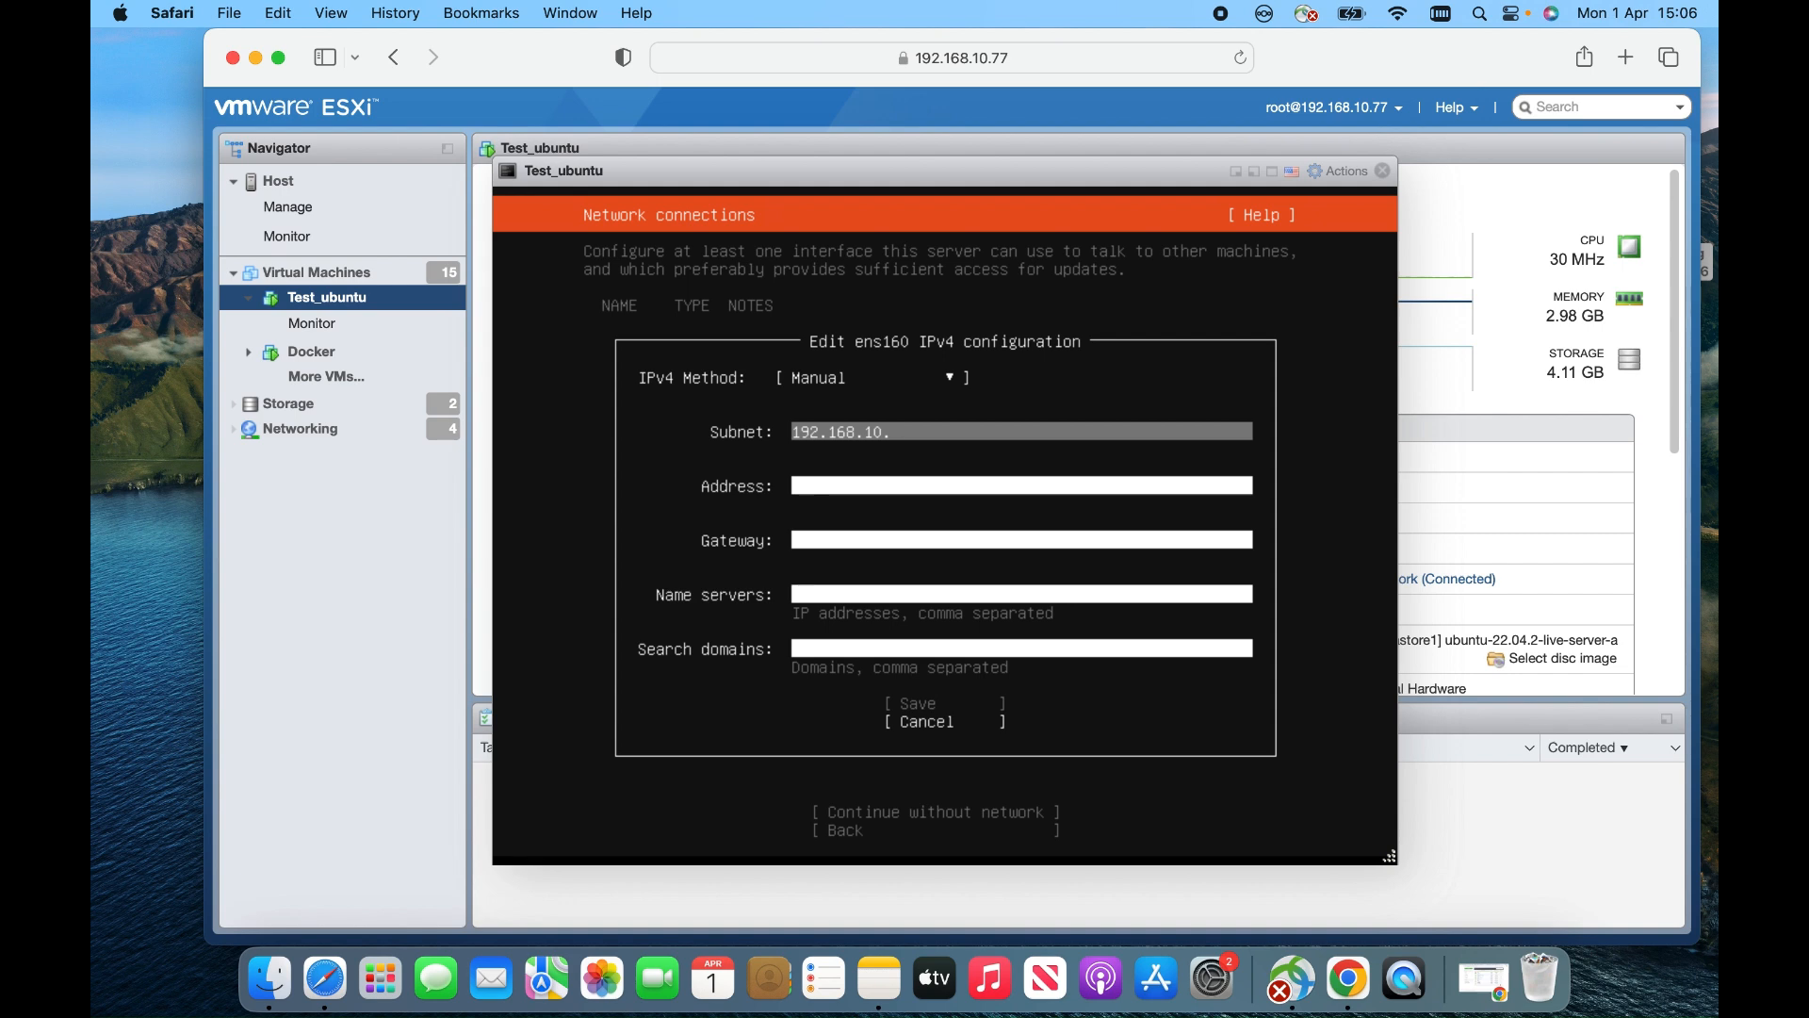
{"action": "type", "text": ".0/24"}
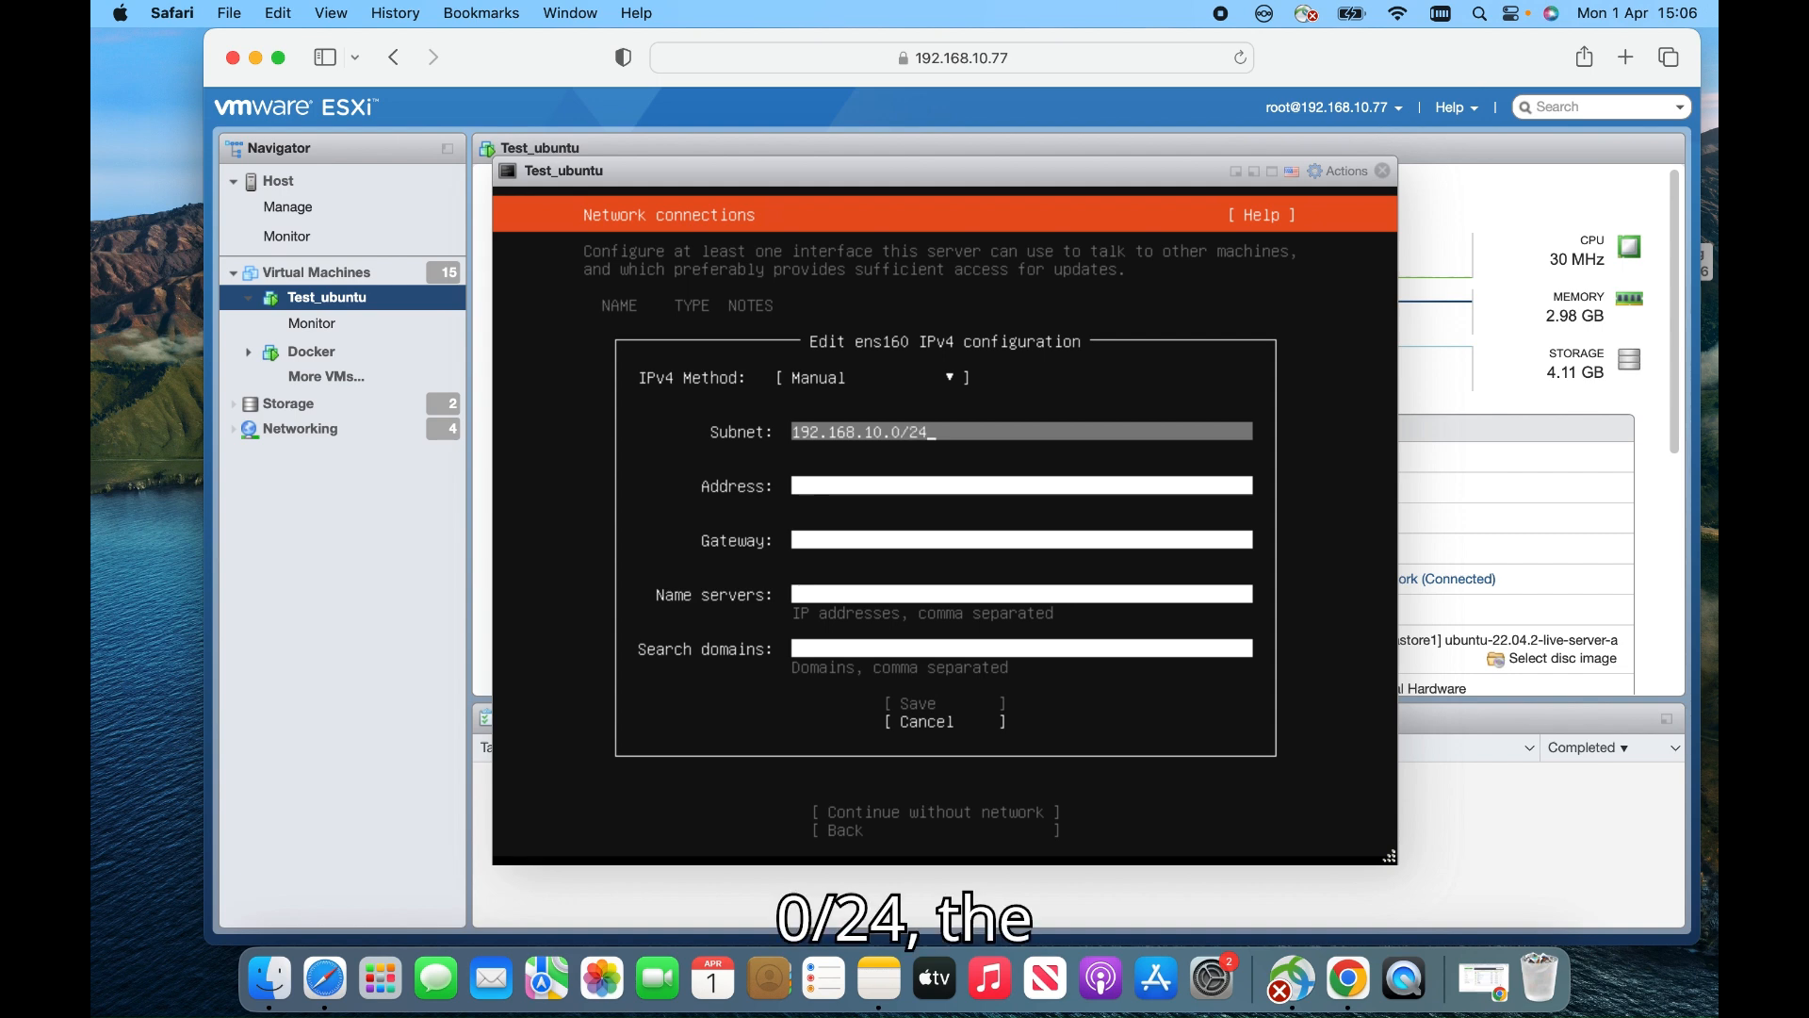
{"action": "key", "text": "Tab"}
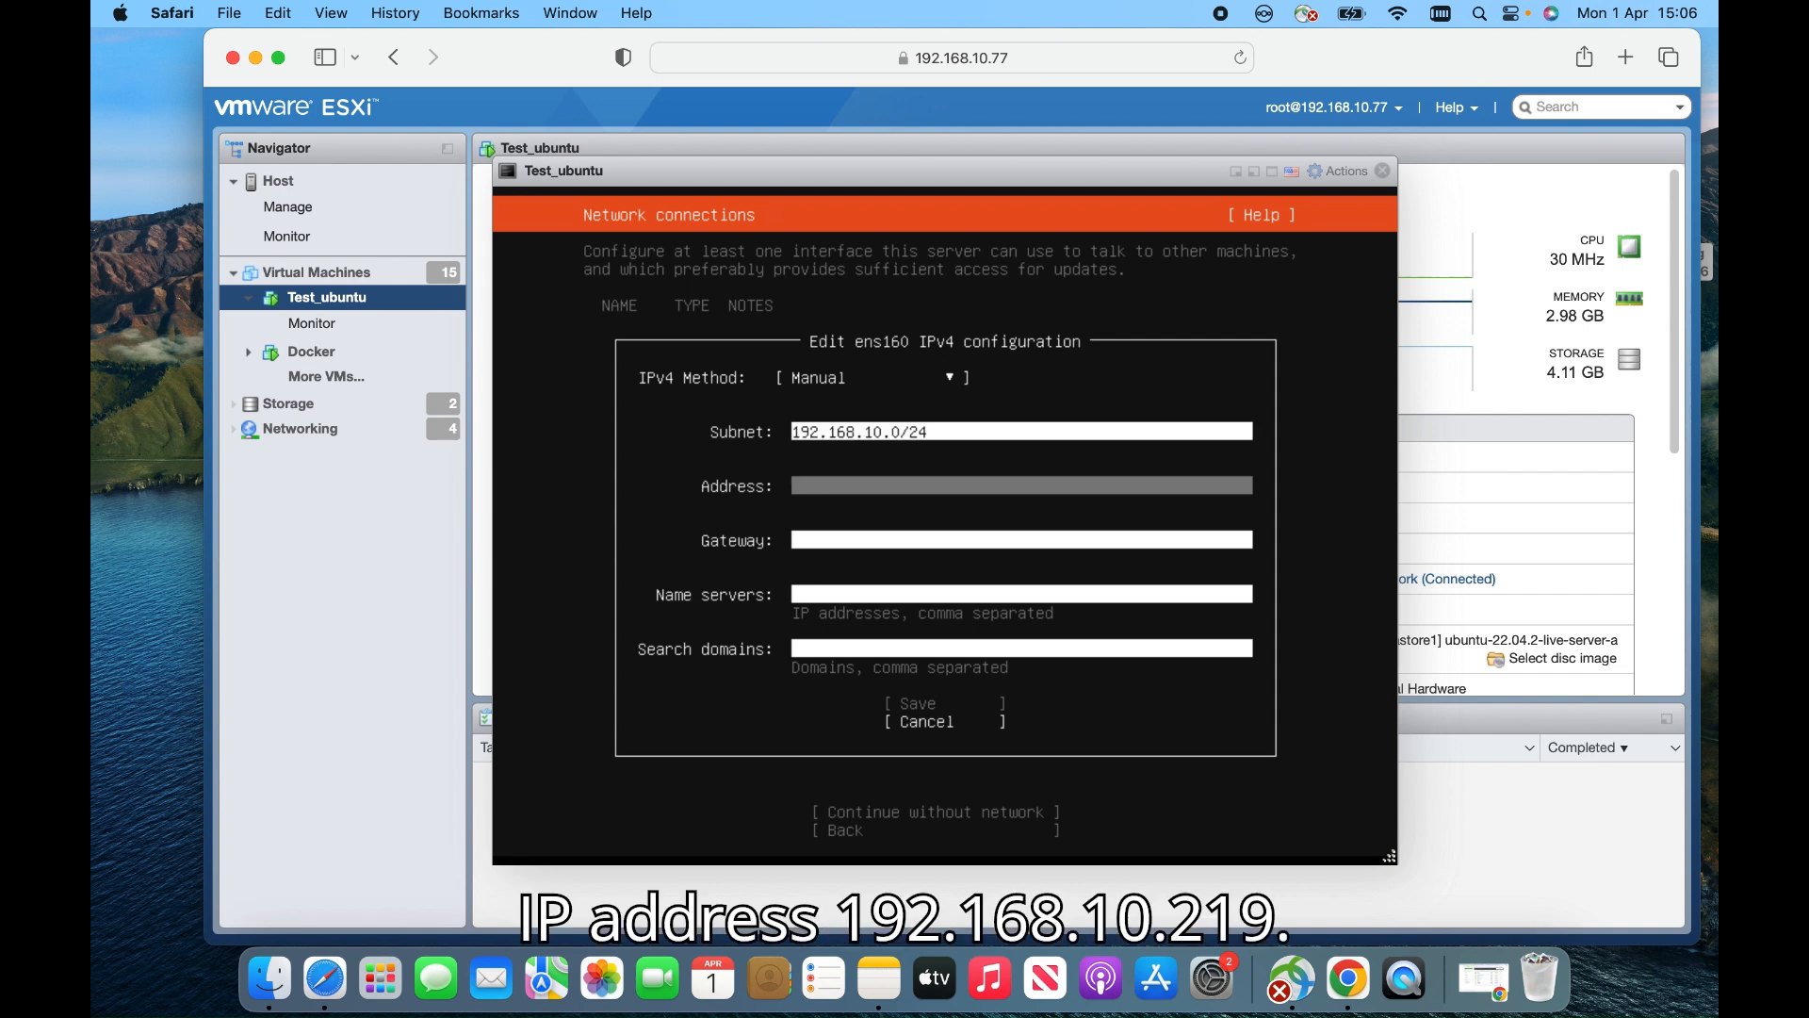
{"action": "type", "text": "192.168.10.219"}
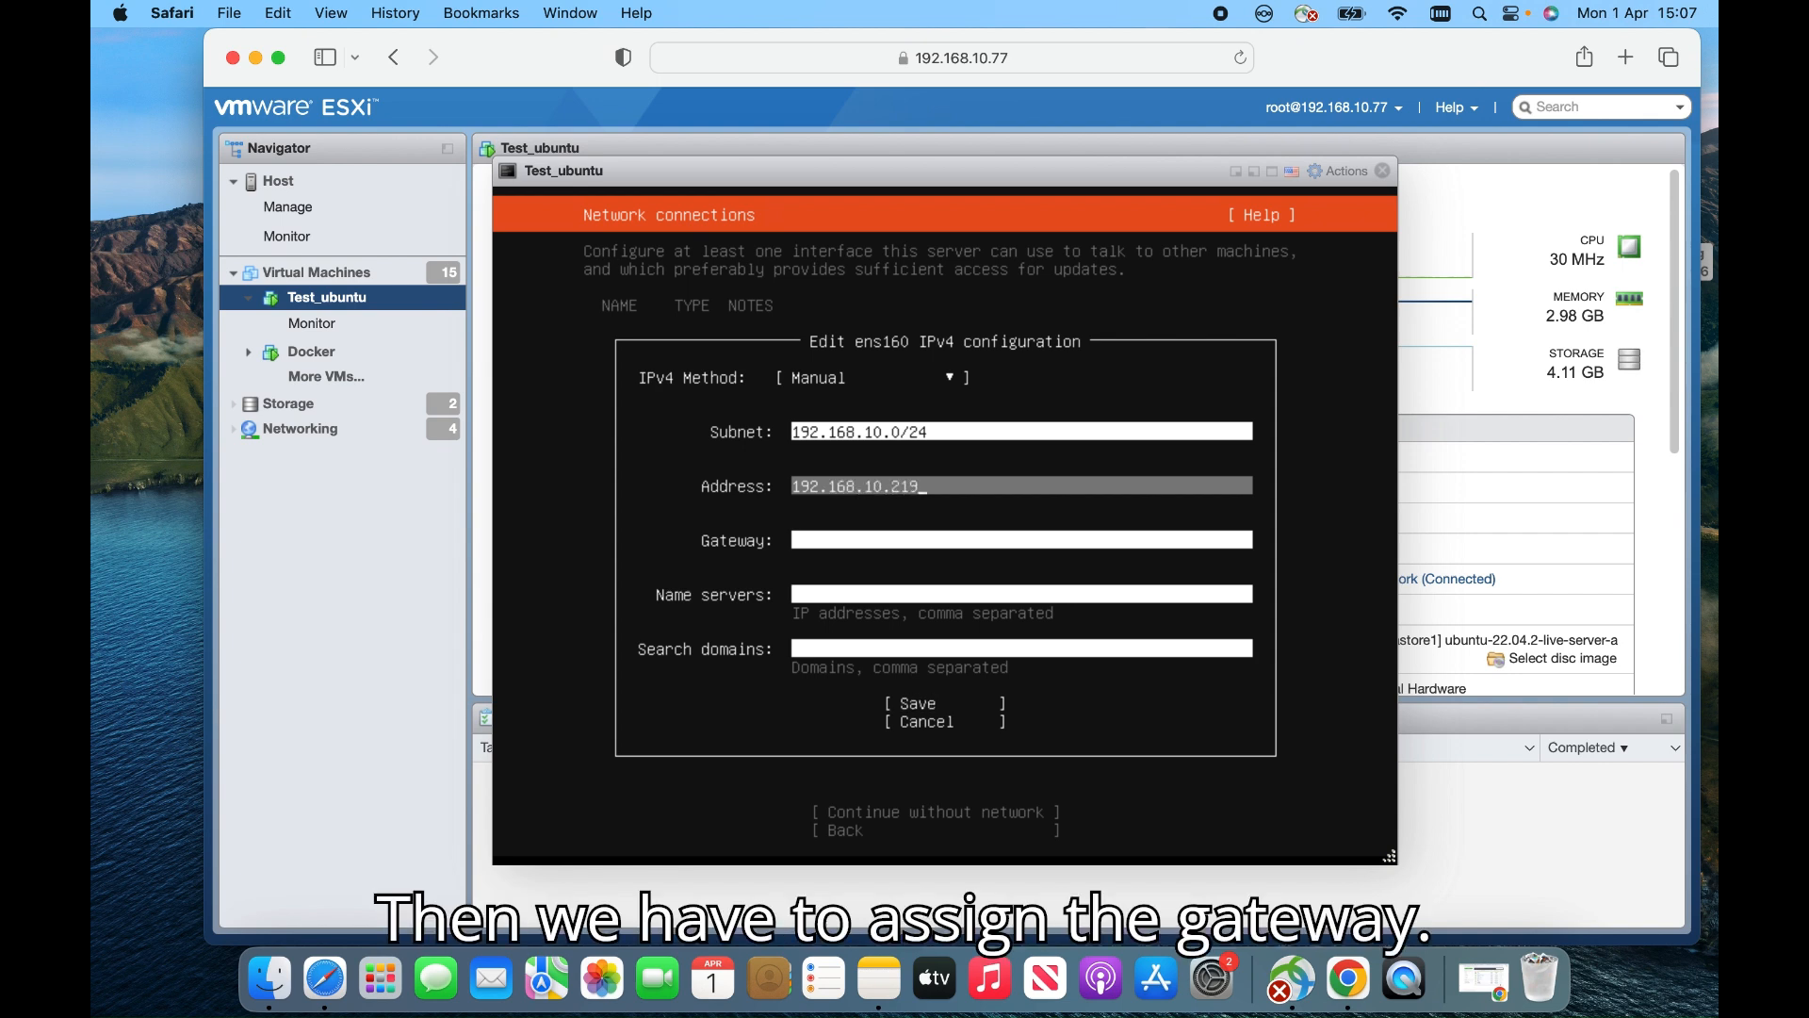
Enter gateway 192.168.10.1 and name server 8.8.8.8, then save the IPv4 settings
{"action": "key", "text": "Tab"}
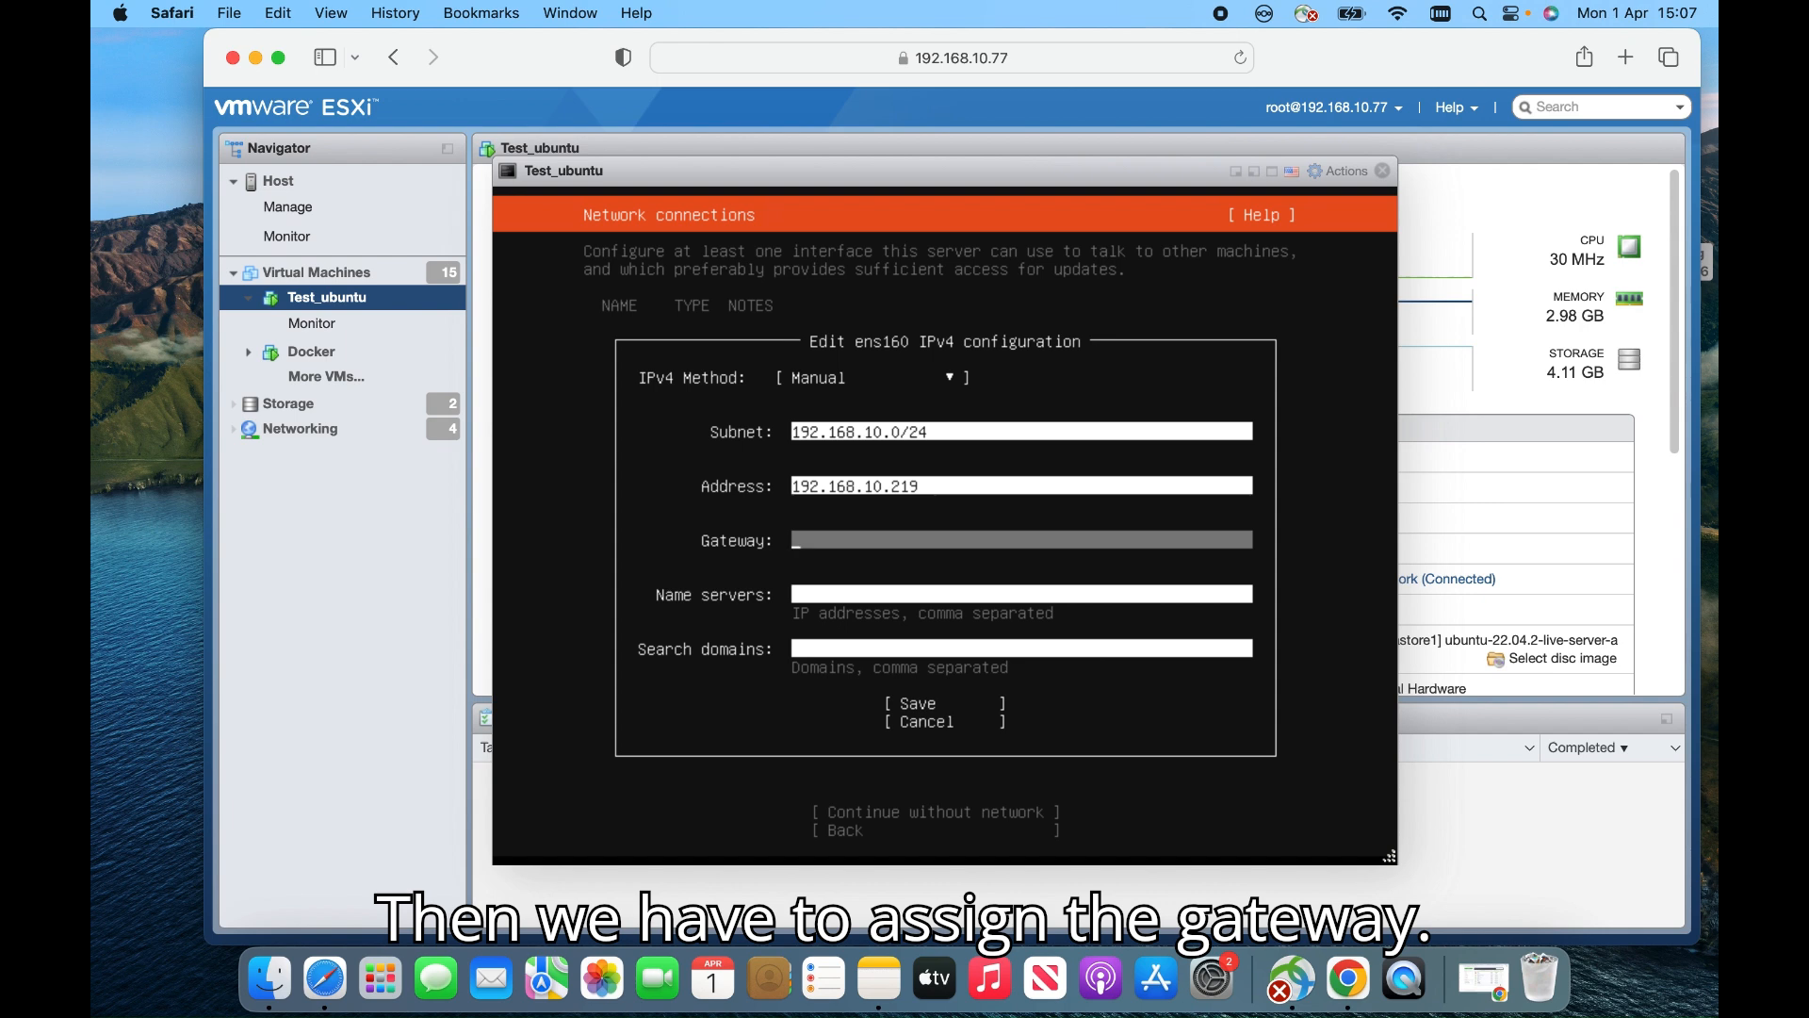
{"action": "type", "text": "192.168."}
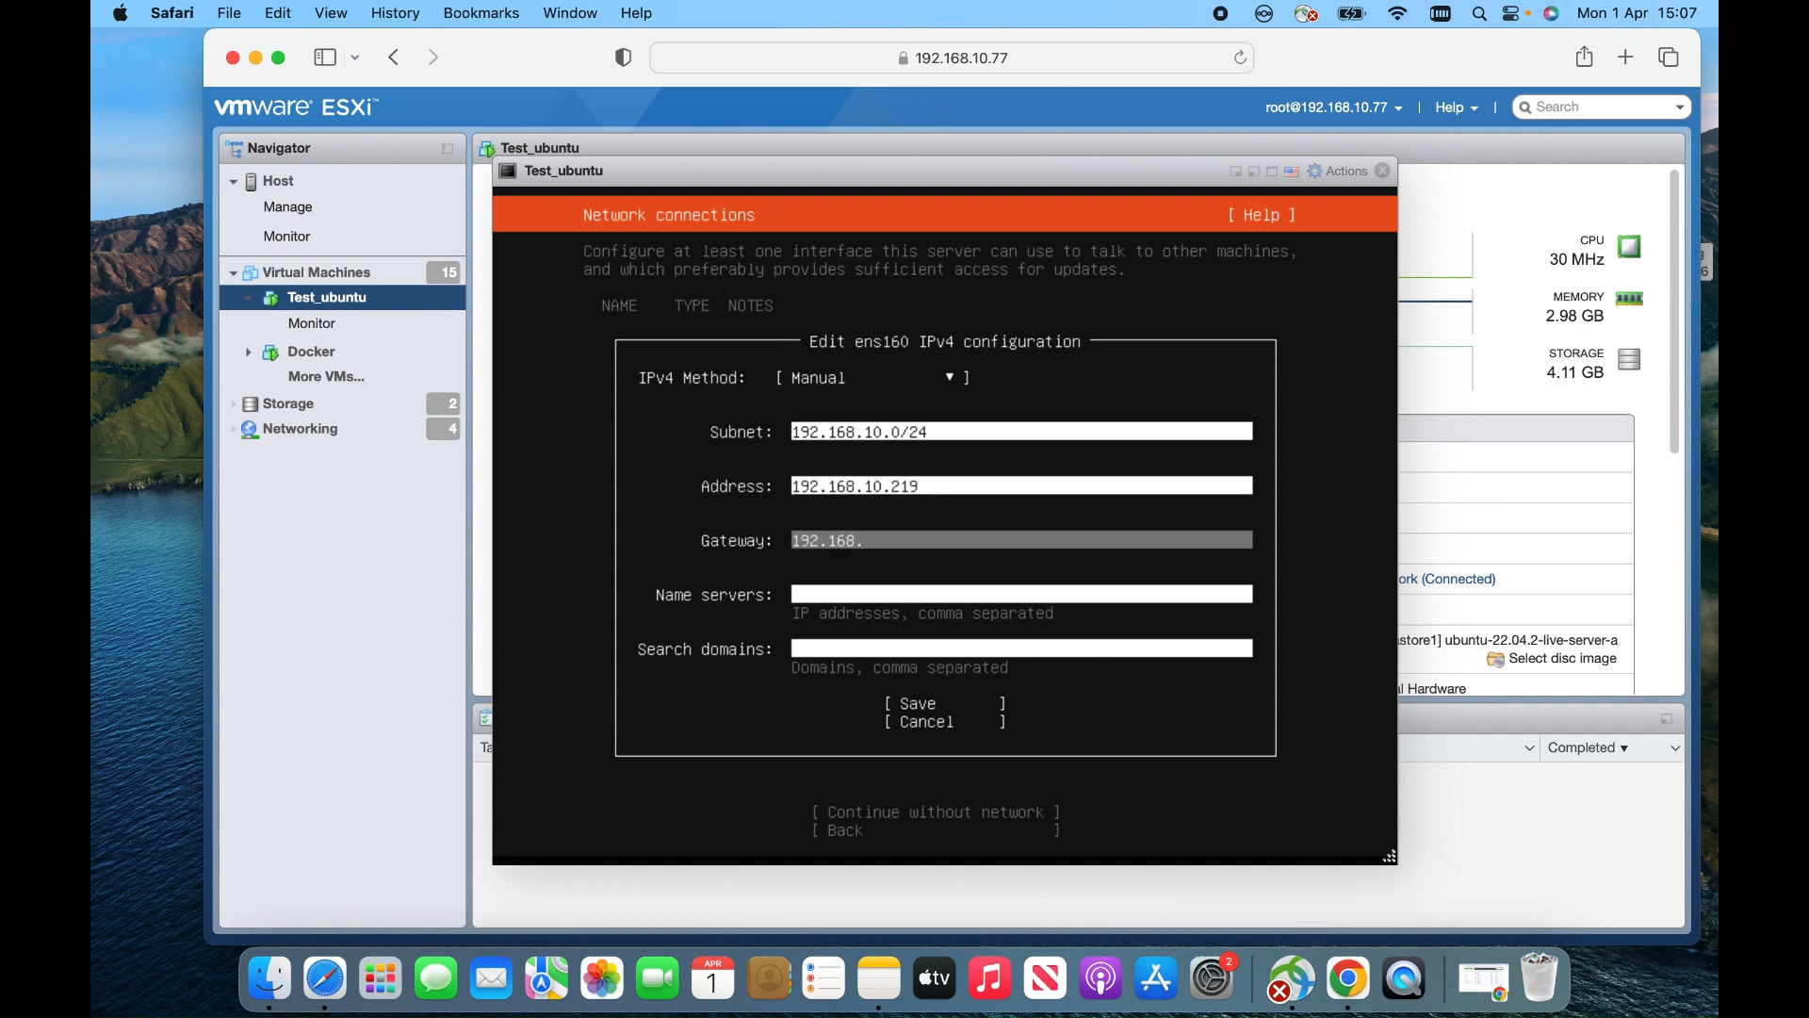
{"action": "type", "text": "10.1"}
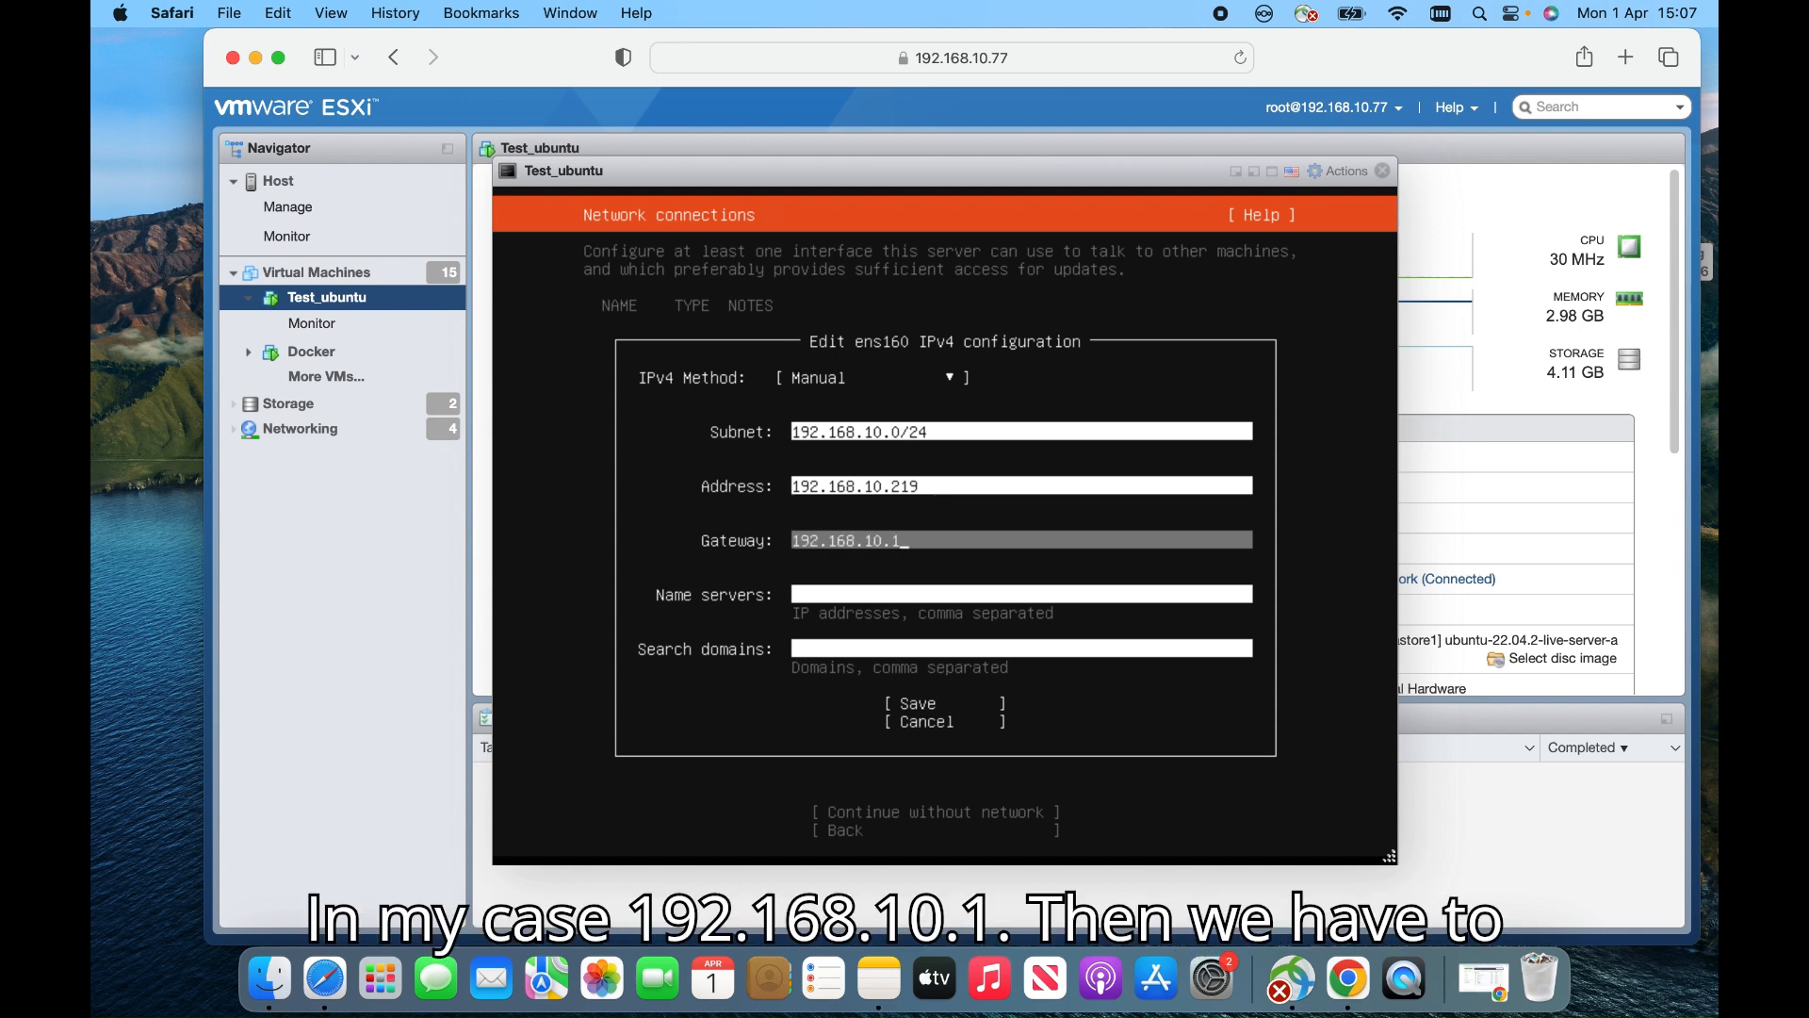
{"action": "key", "text": "Tab"}
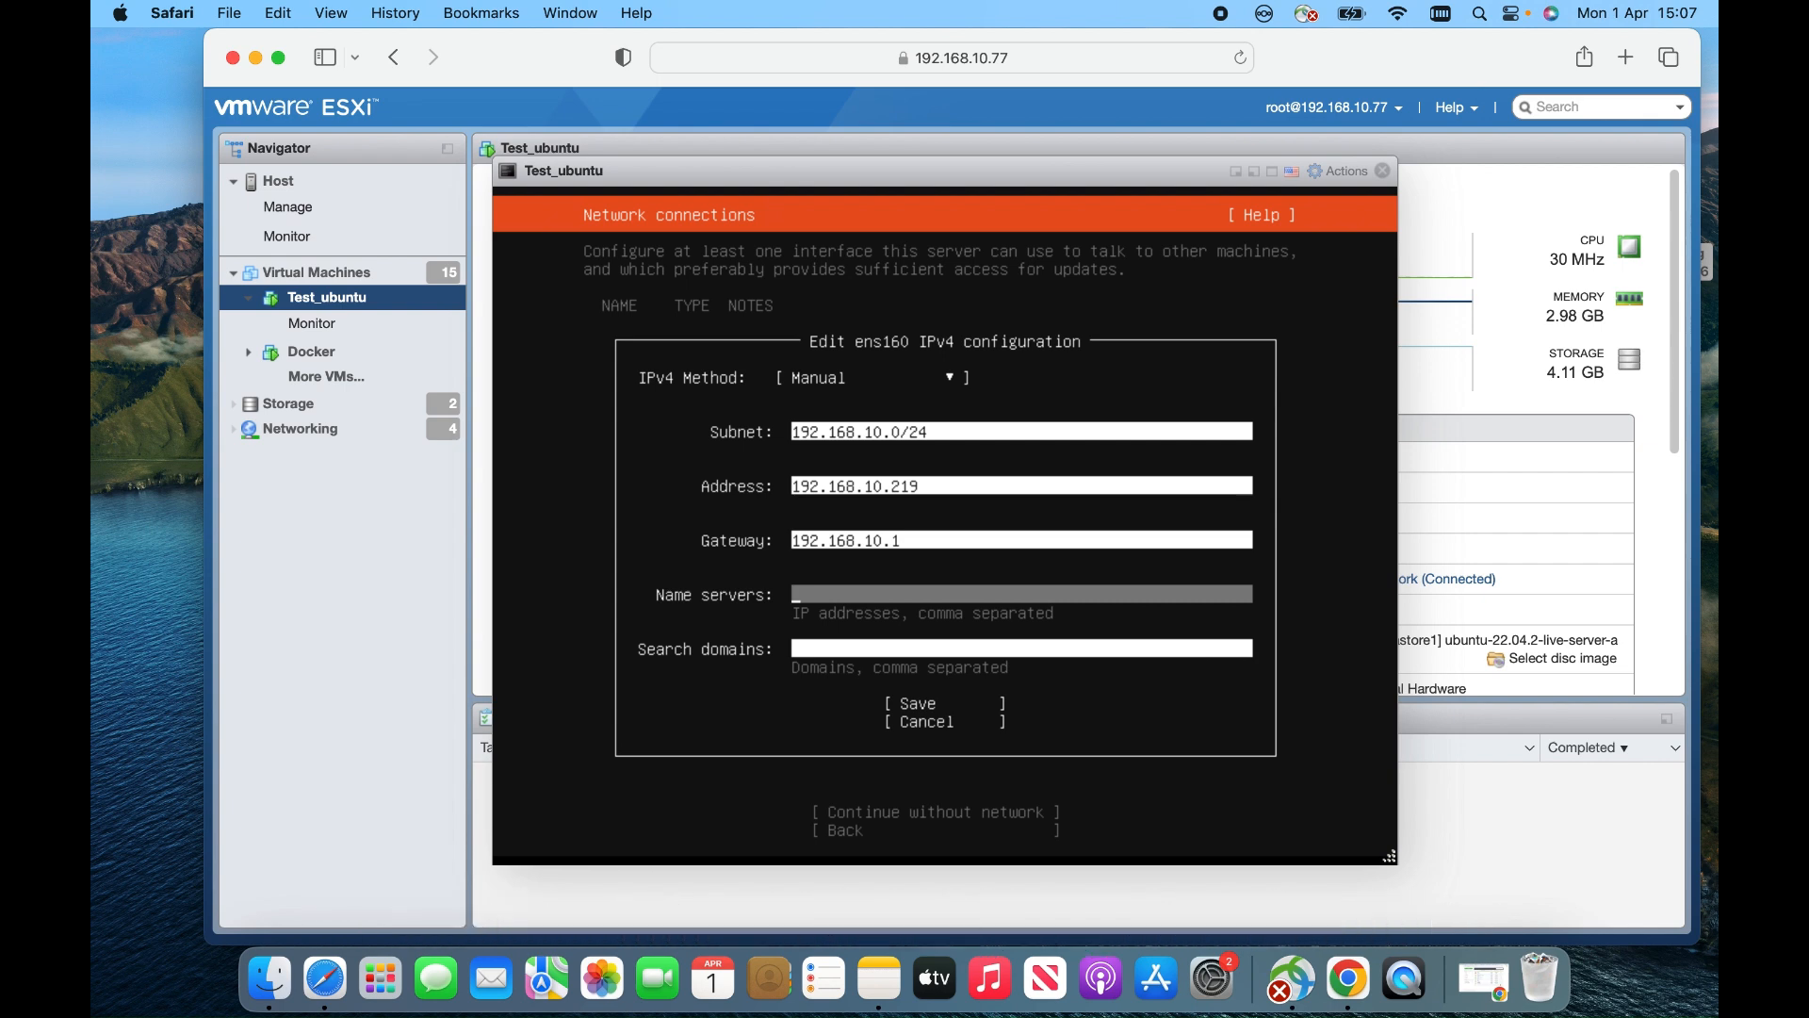
{"action": "type", "text": "8.8.8.8"}
{"action": "key", "text": "Tab"}
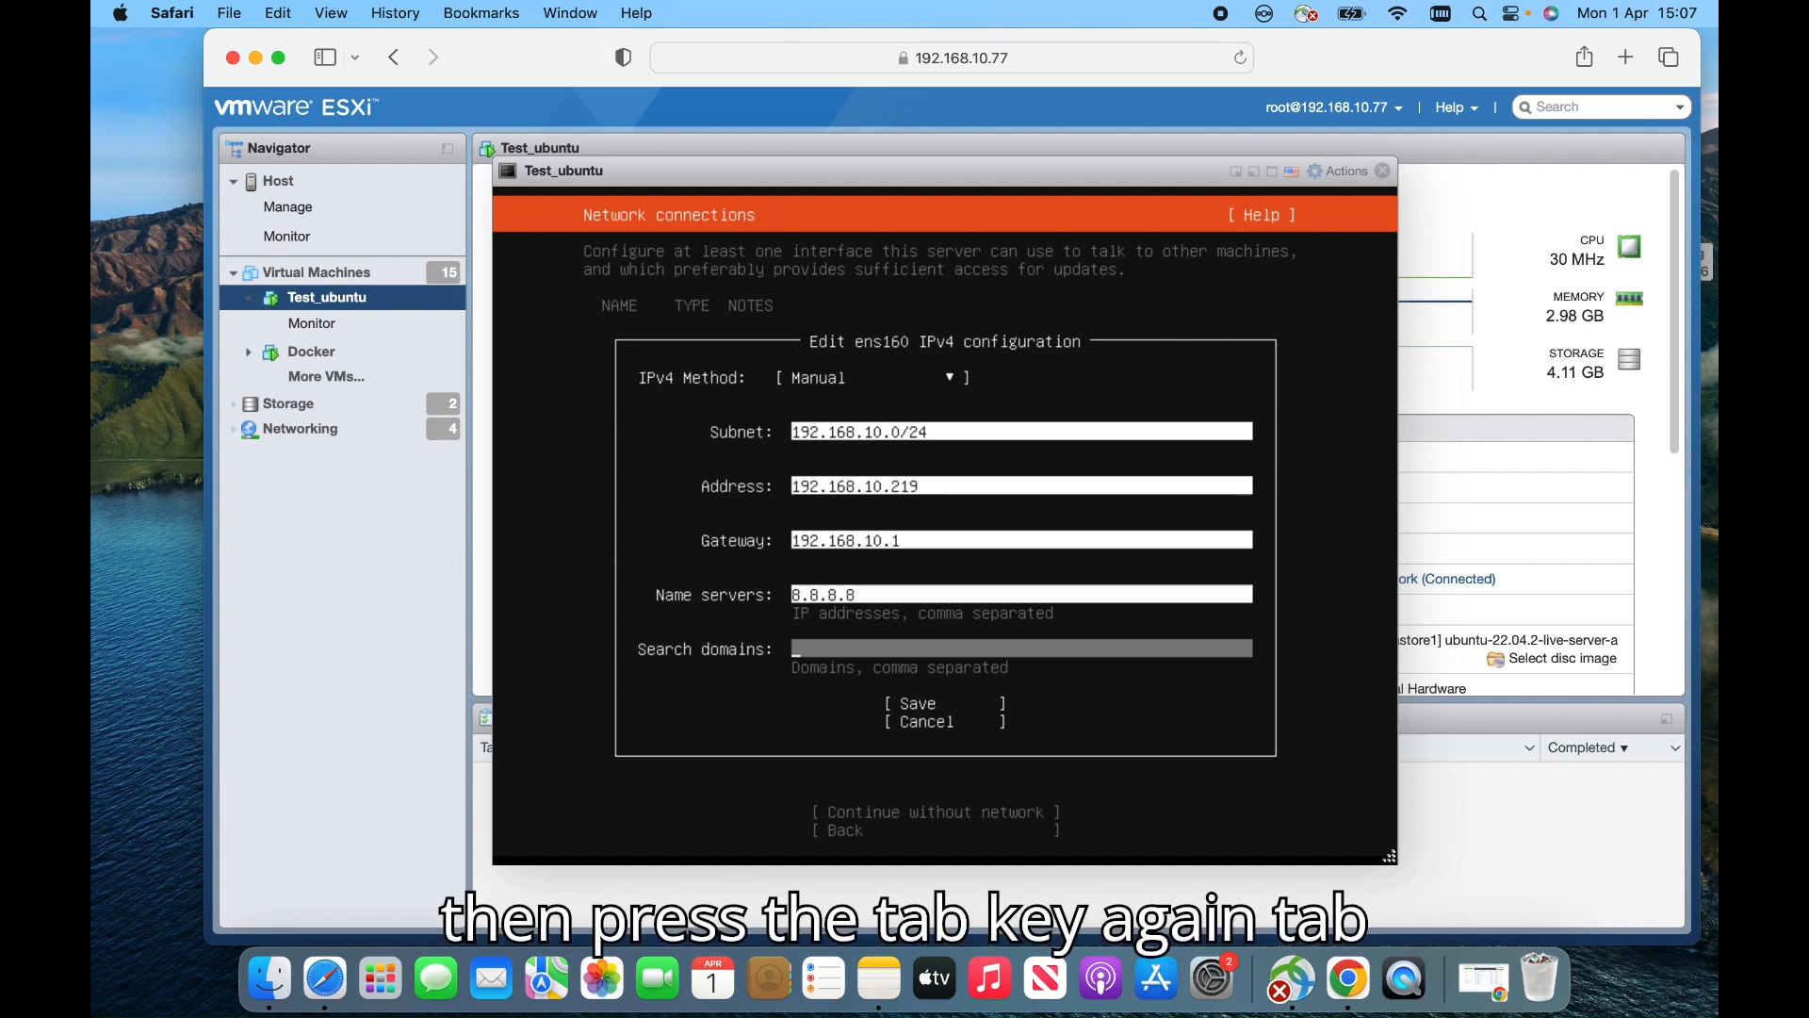
{"action": "key", "text": "Tab"}
{"action": "key", "text": "Return"}
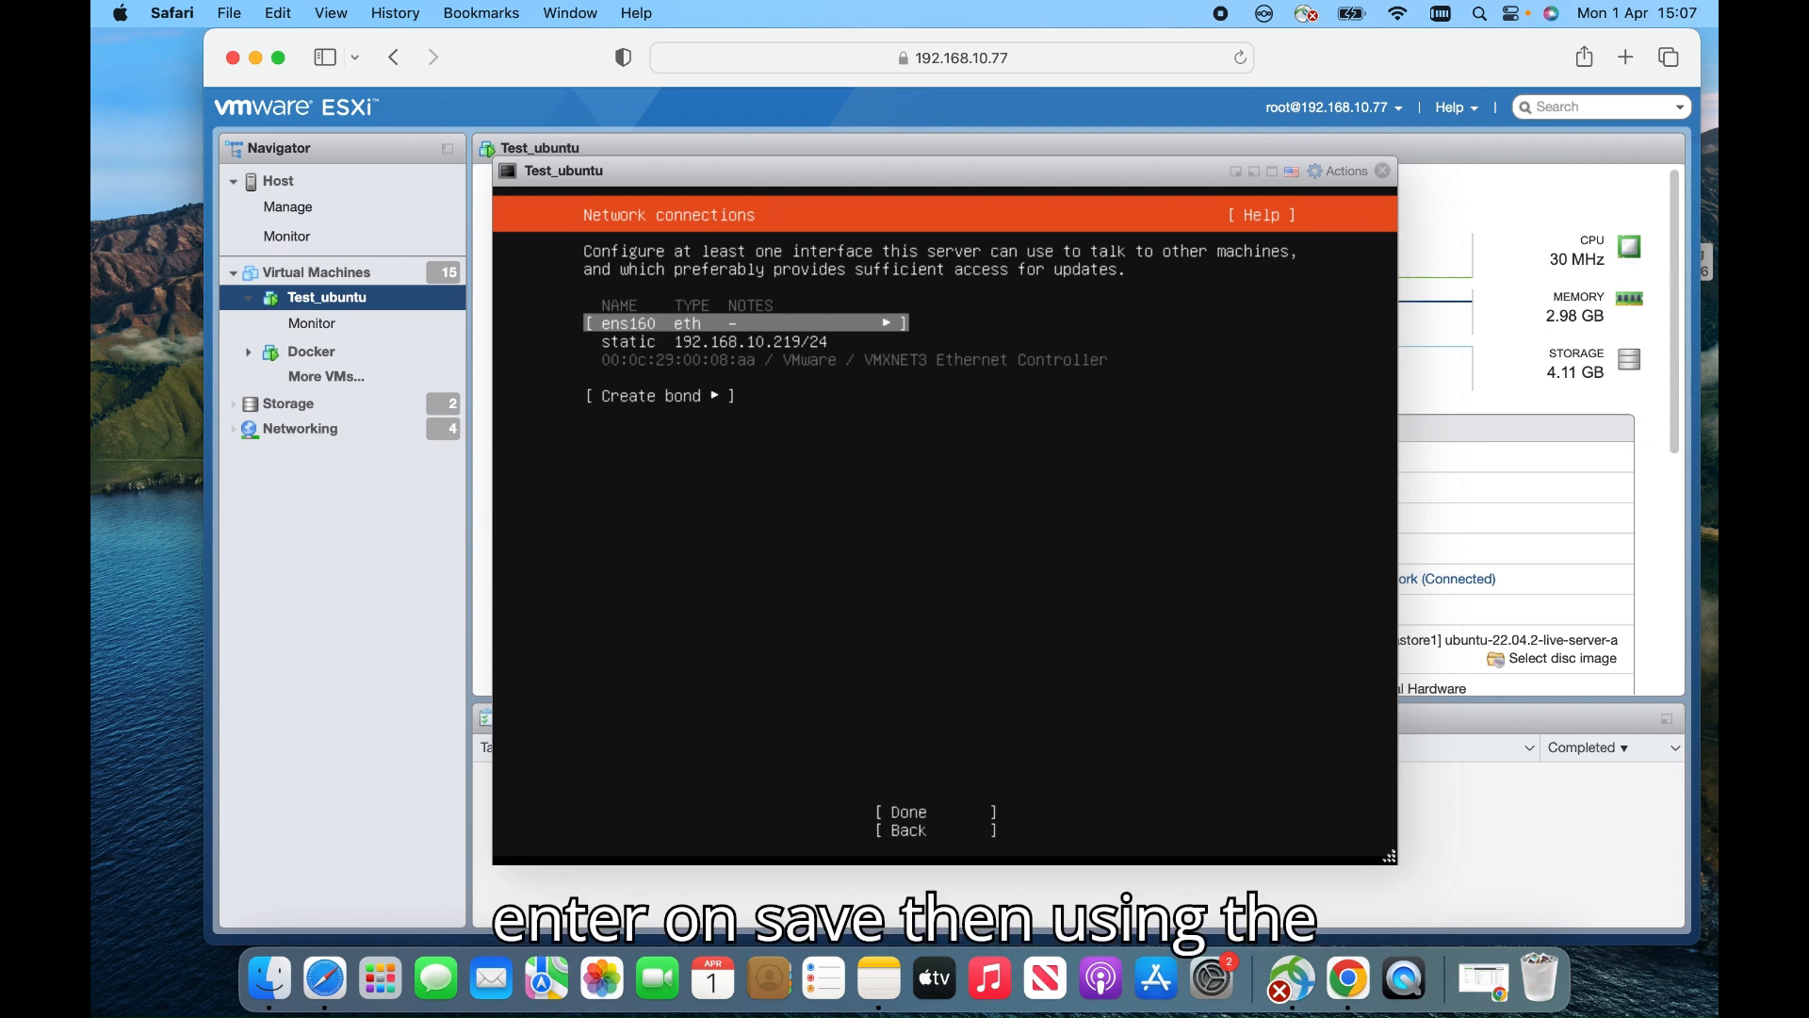
Confirm the network settings, leave the proxy blank and accept the default Ubuntu archive mirror
{"action": "key", "text": "Tab"}
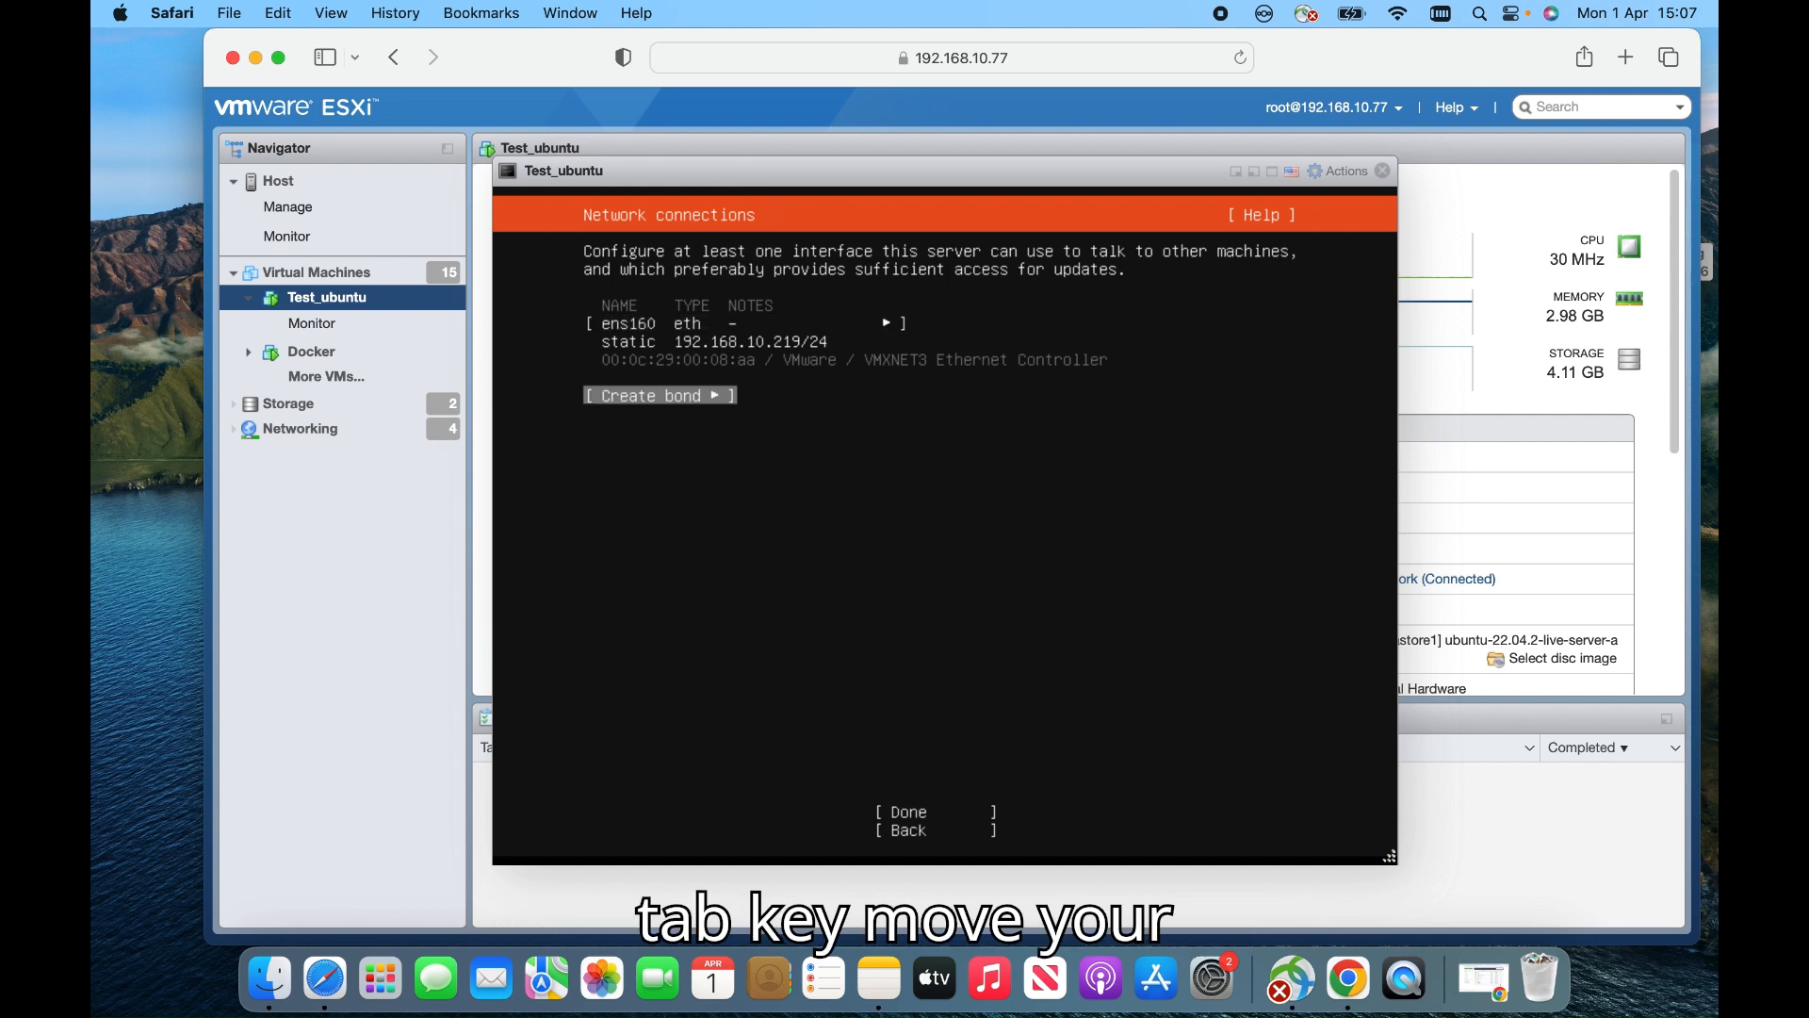
{"action": "key", "text": "Tab"}
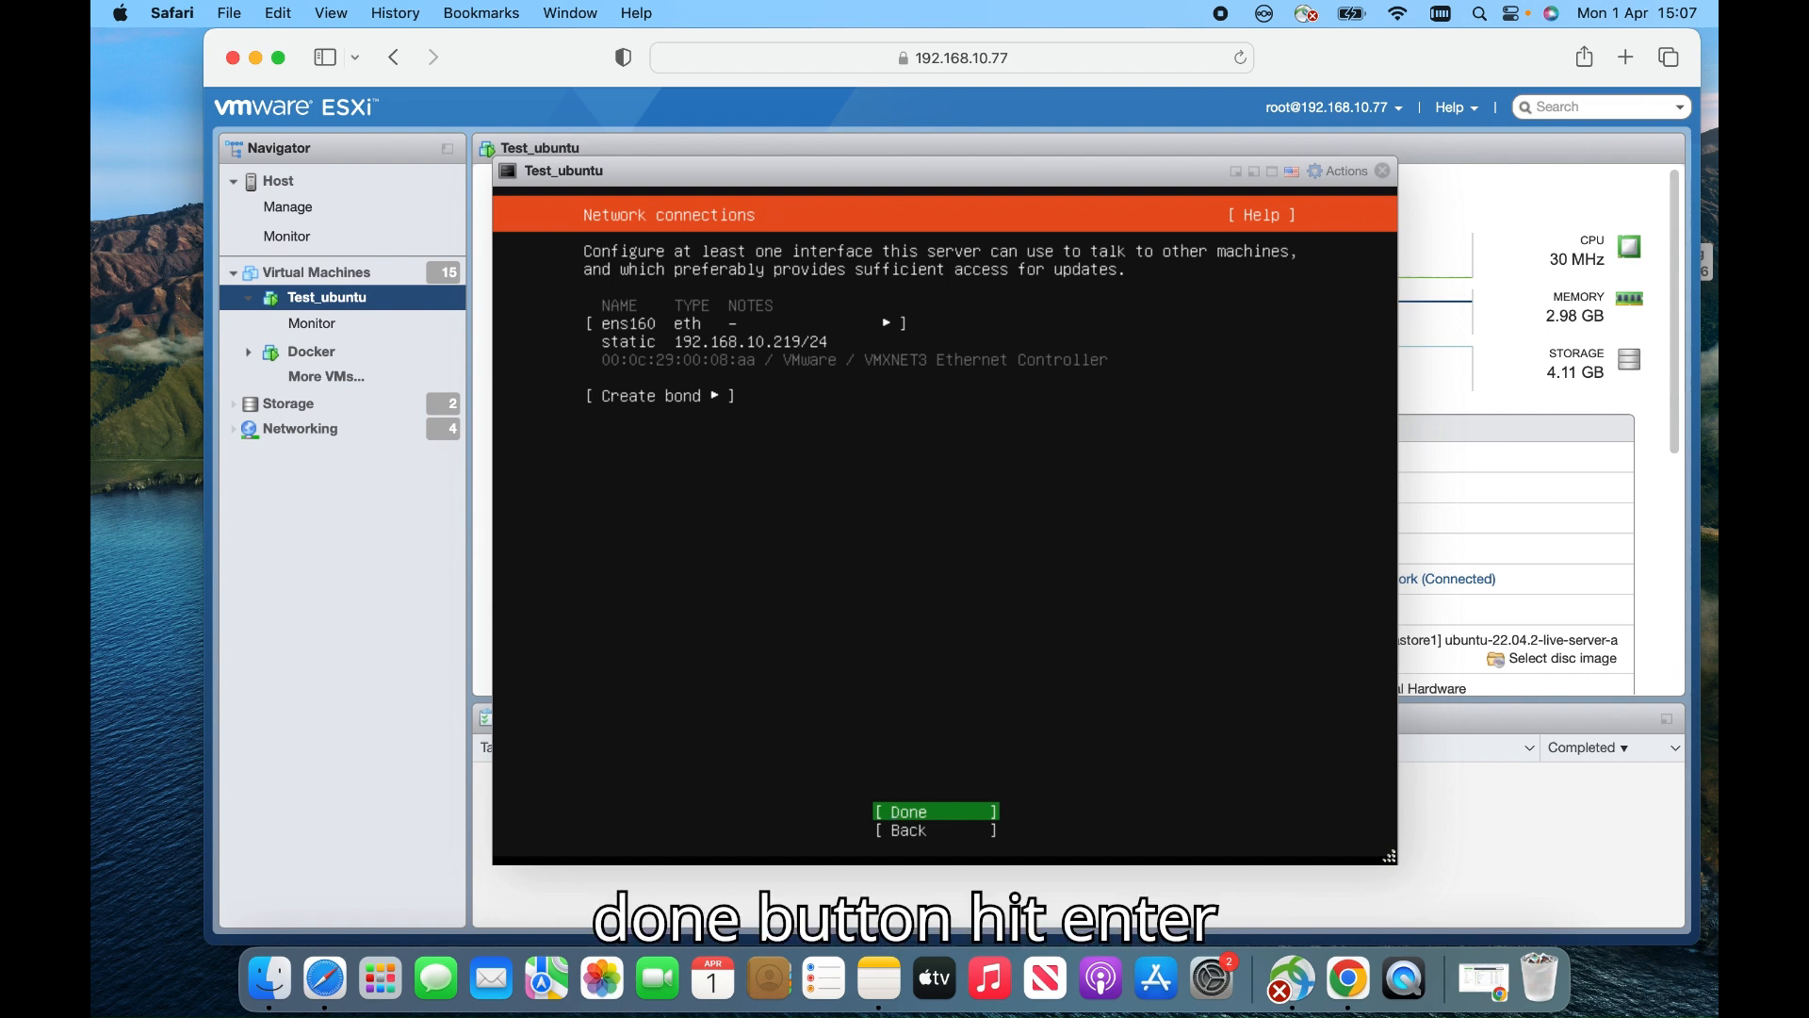
{"action": "key", "text": "Return"}
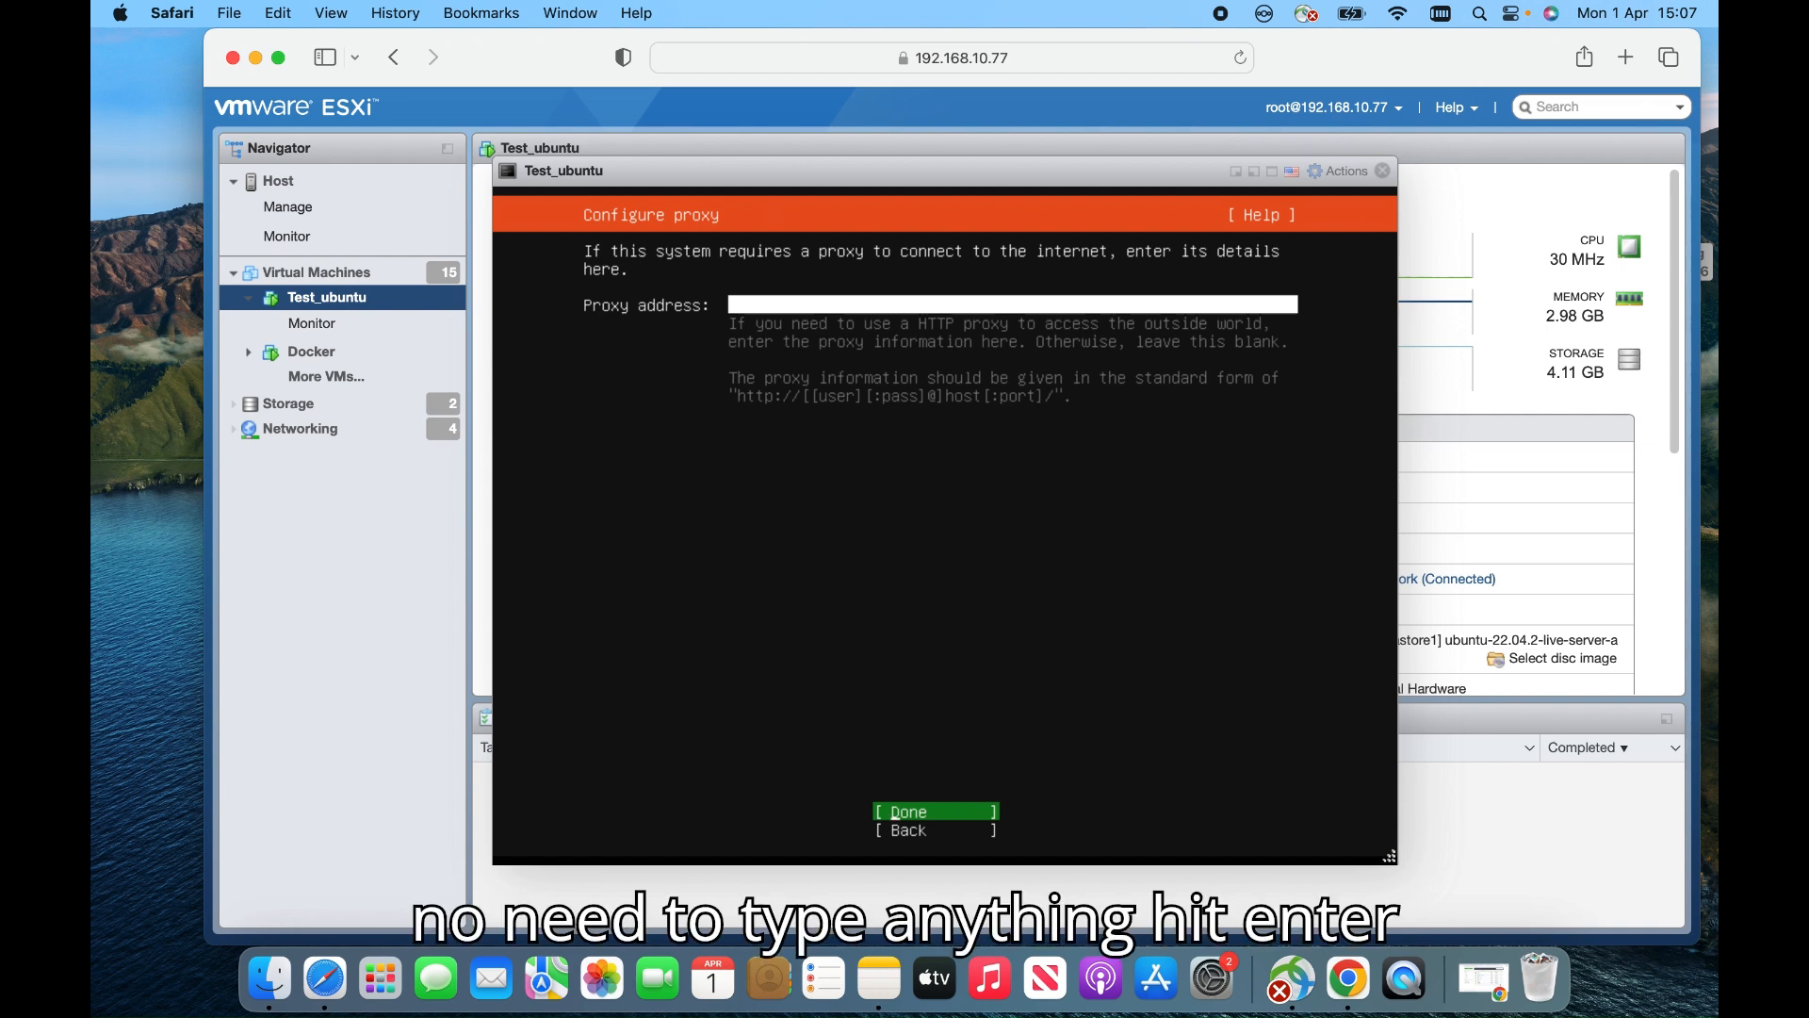
{"action": "key", "text": "Return"}
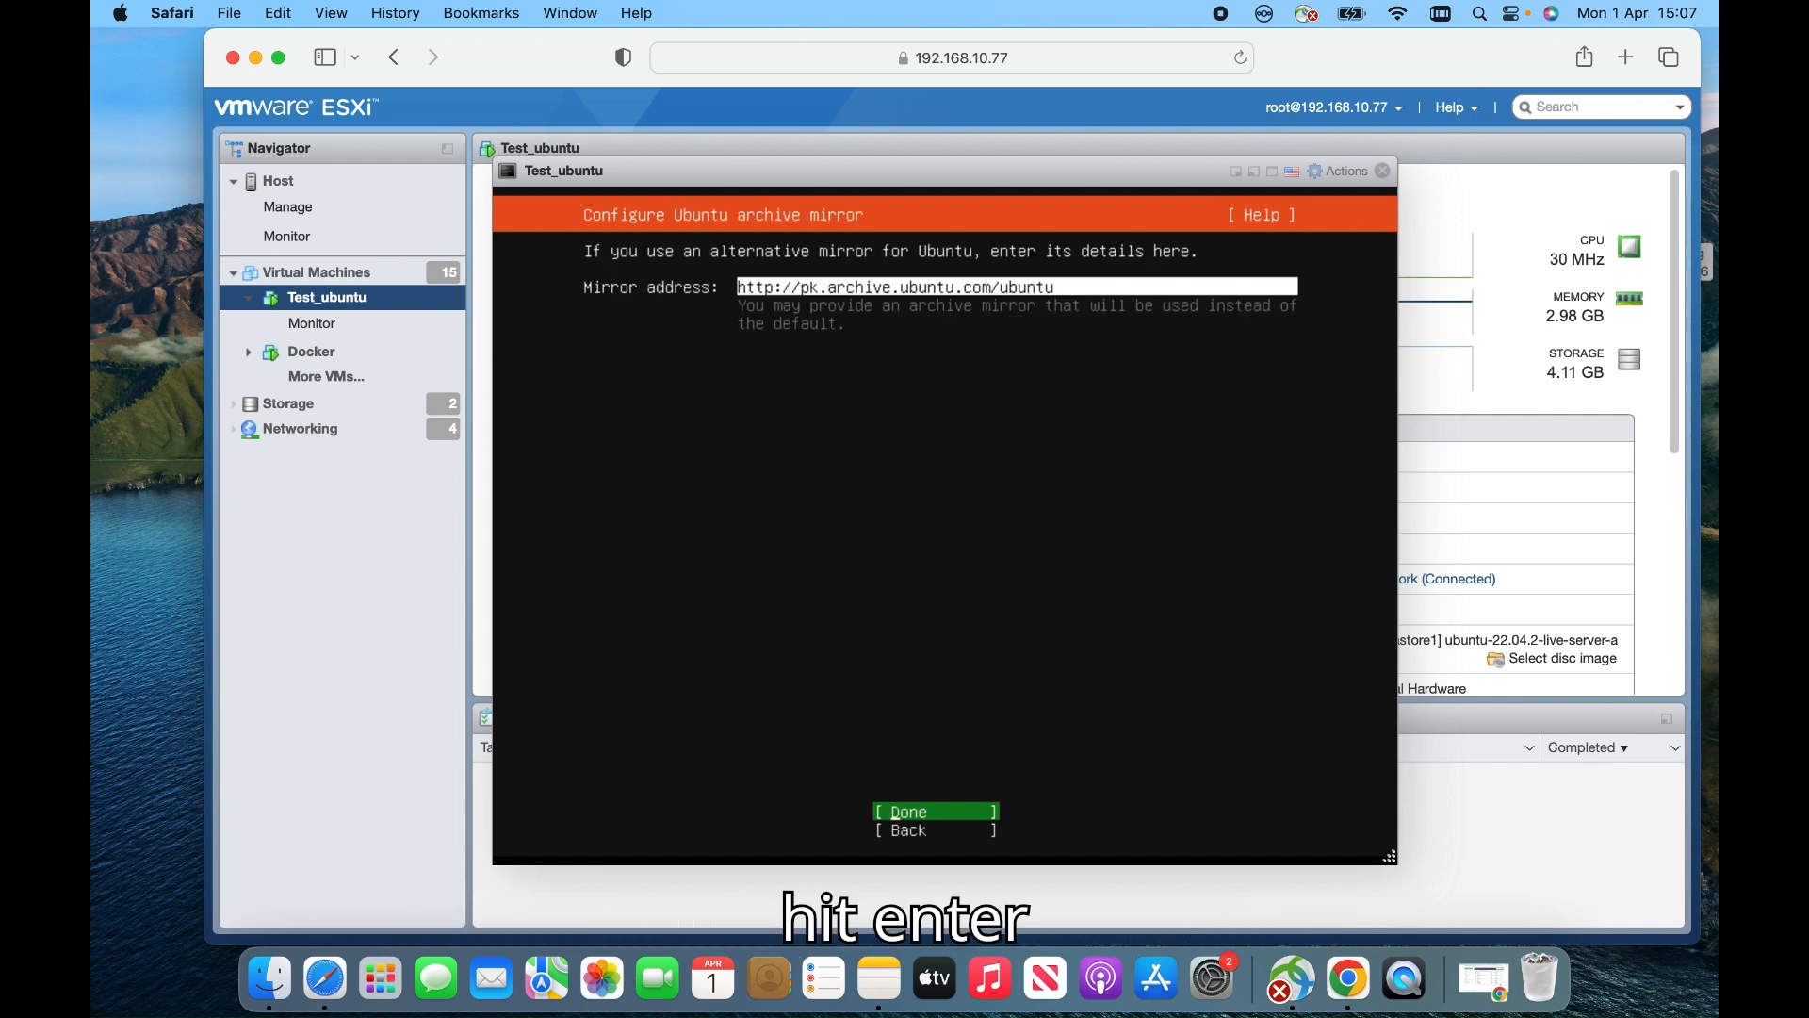
{"action": "key", "text": "Return"}
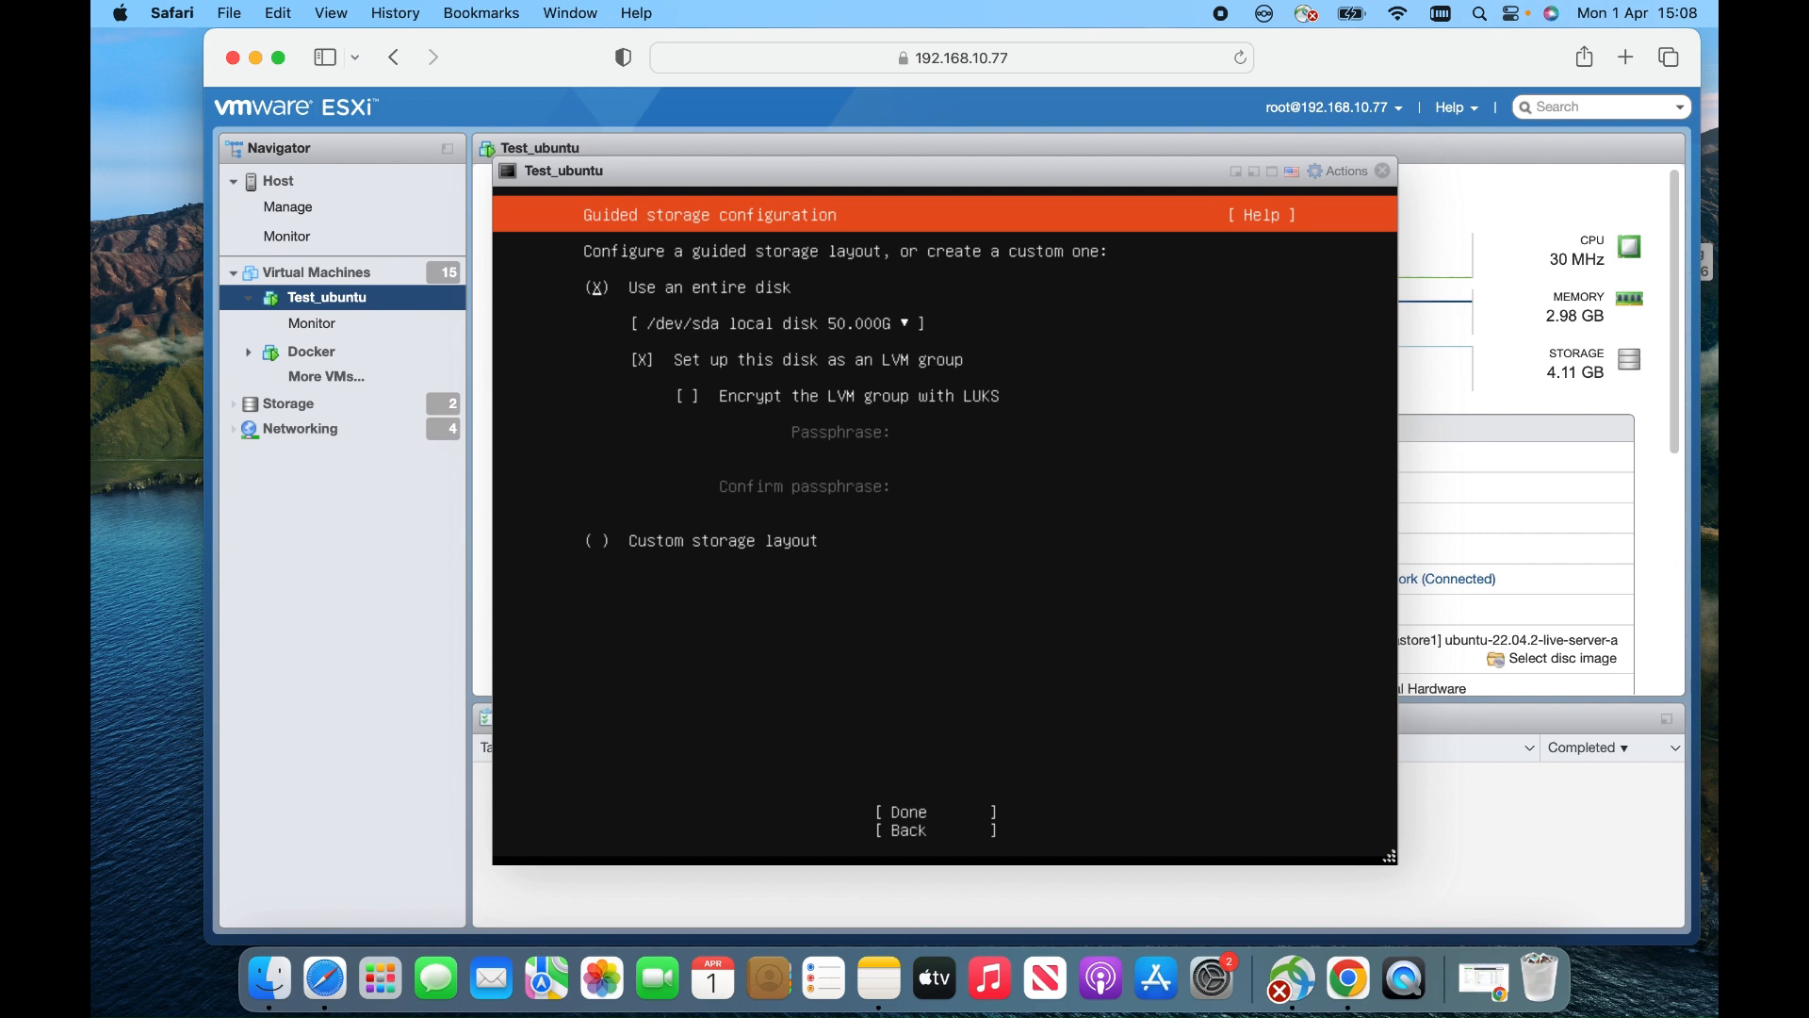
Keep the guided whole-disk /dev/sda layout set up as an LVM group and confirm it
{"action": "key", "text": "Tab"}
{"action": "key", "text": "Tab"}
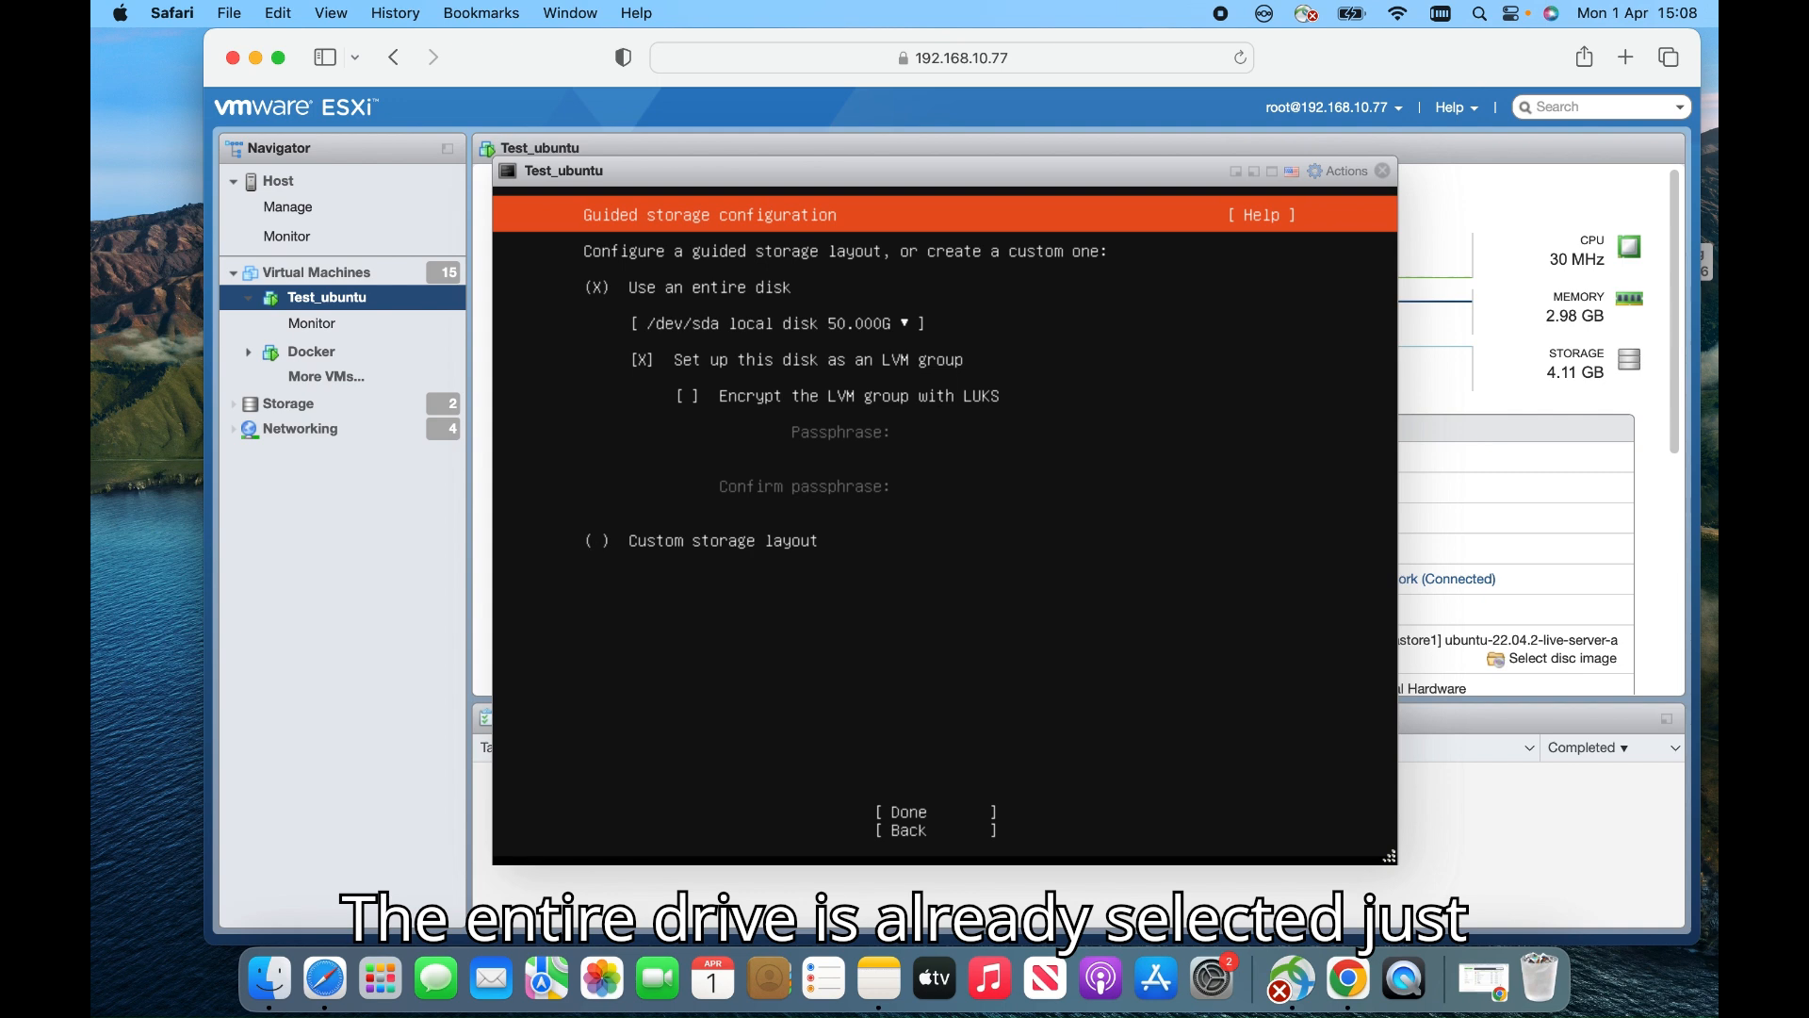
{"action": "key", "text": "Tab"}
{"action": "key", "text": "Return"}
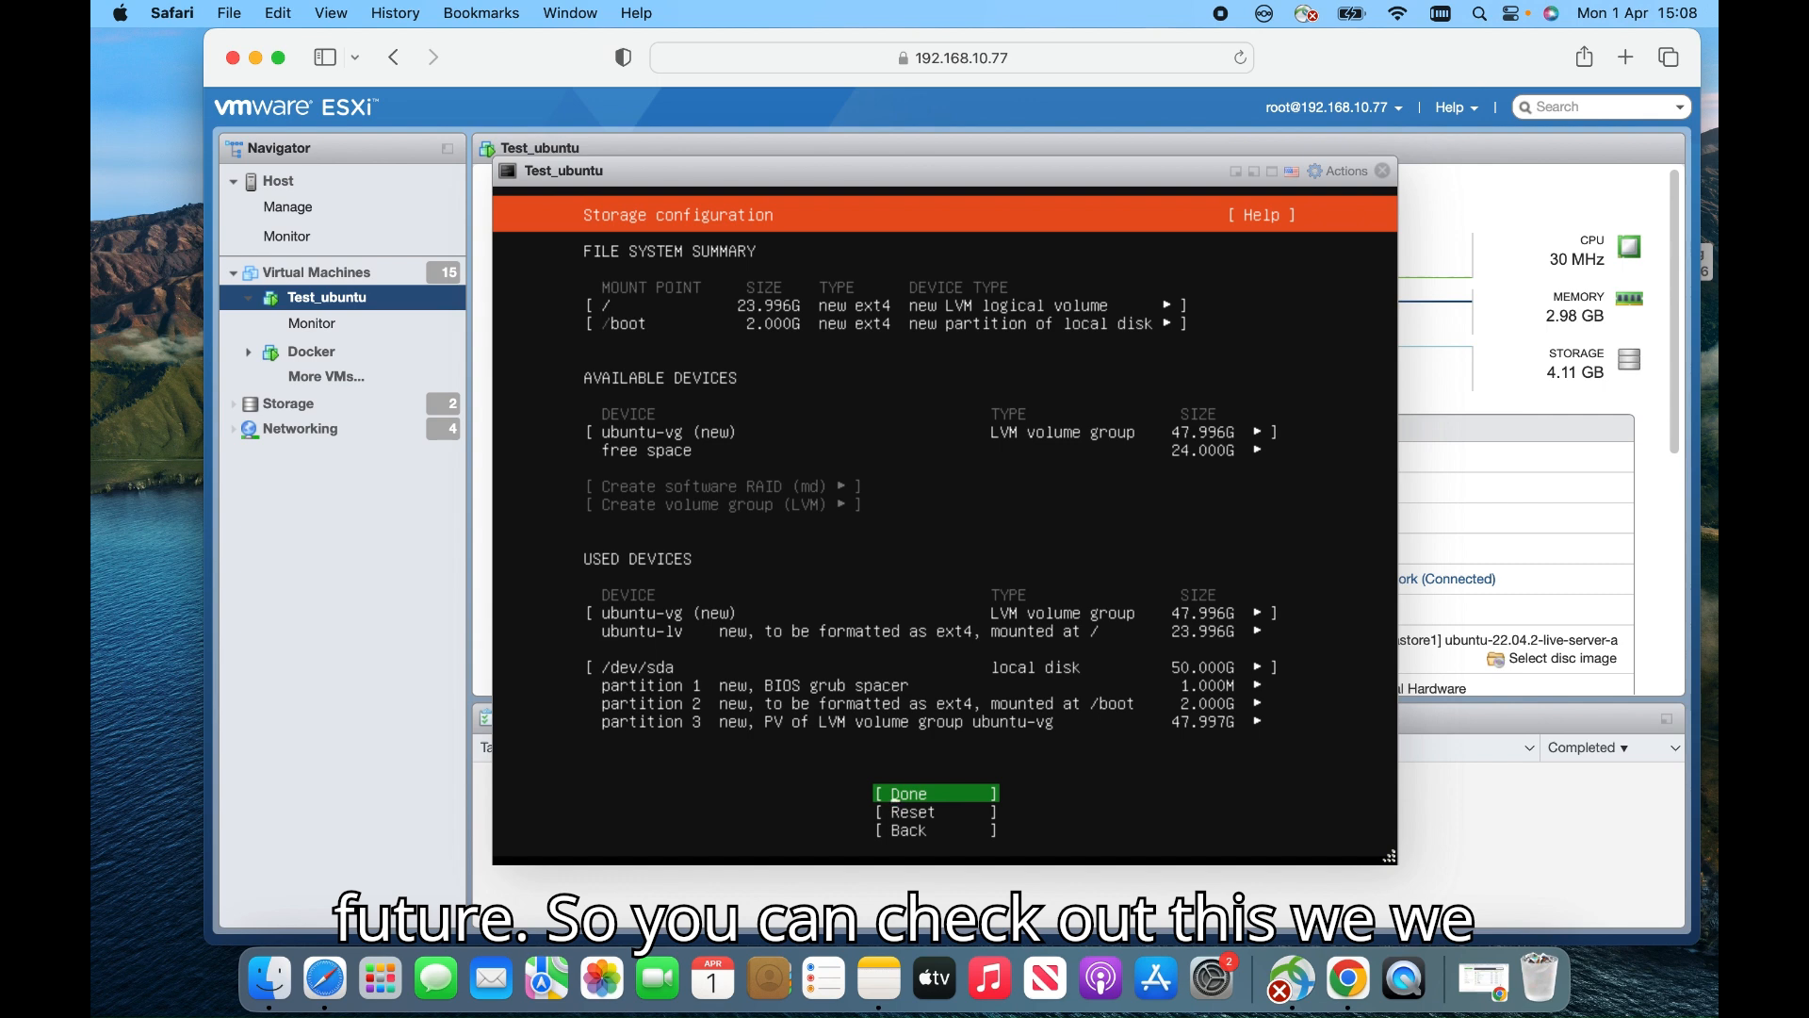
Highlight the 23.996G ubuntu-lv volume under Used Devices and open its action menu
{"action": "key", "text": "Up"}
{"action": "key", "text": "Up"}
{"action": "key", "text": "Up"}
{"action": "key", "text": "Up"}
{"action": "key", "text": "Up"}
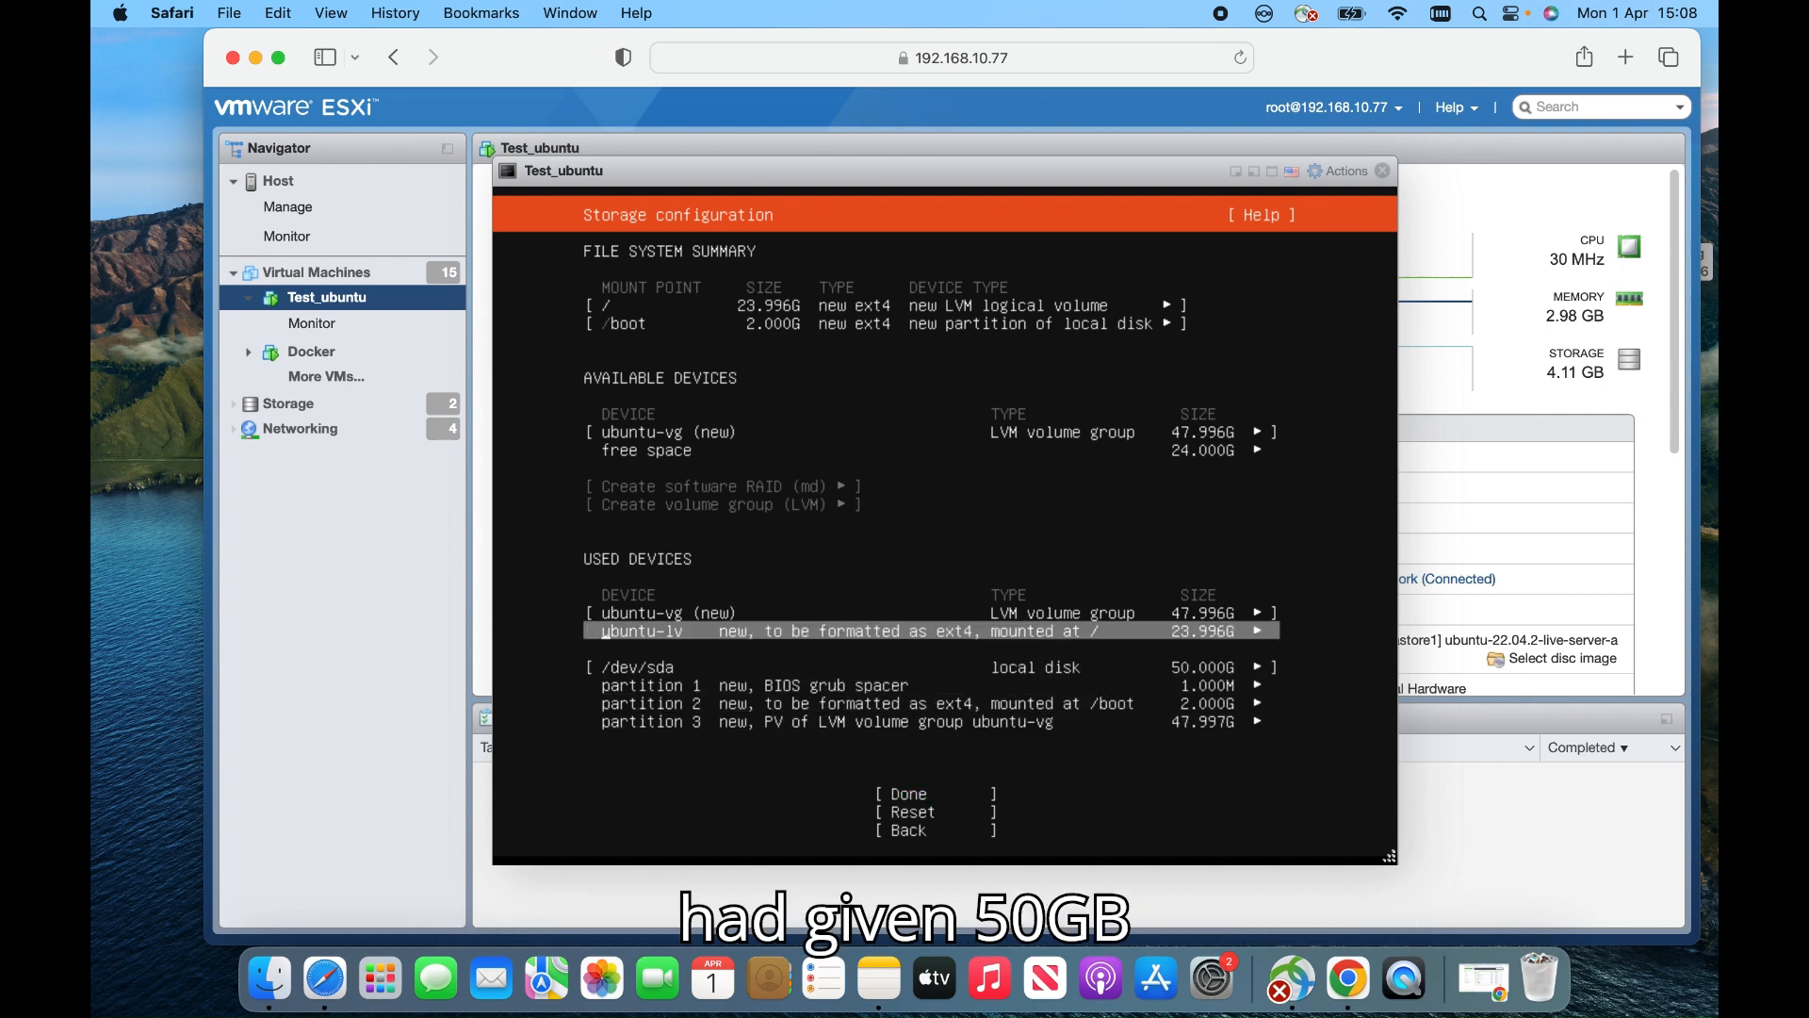
{"action": "key", "text": "Up"}
{"action": "key", "text": "Down"}
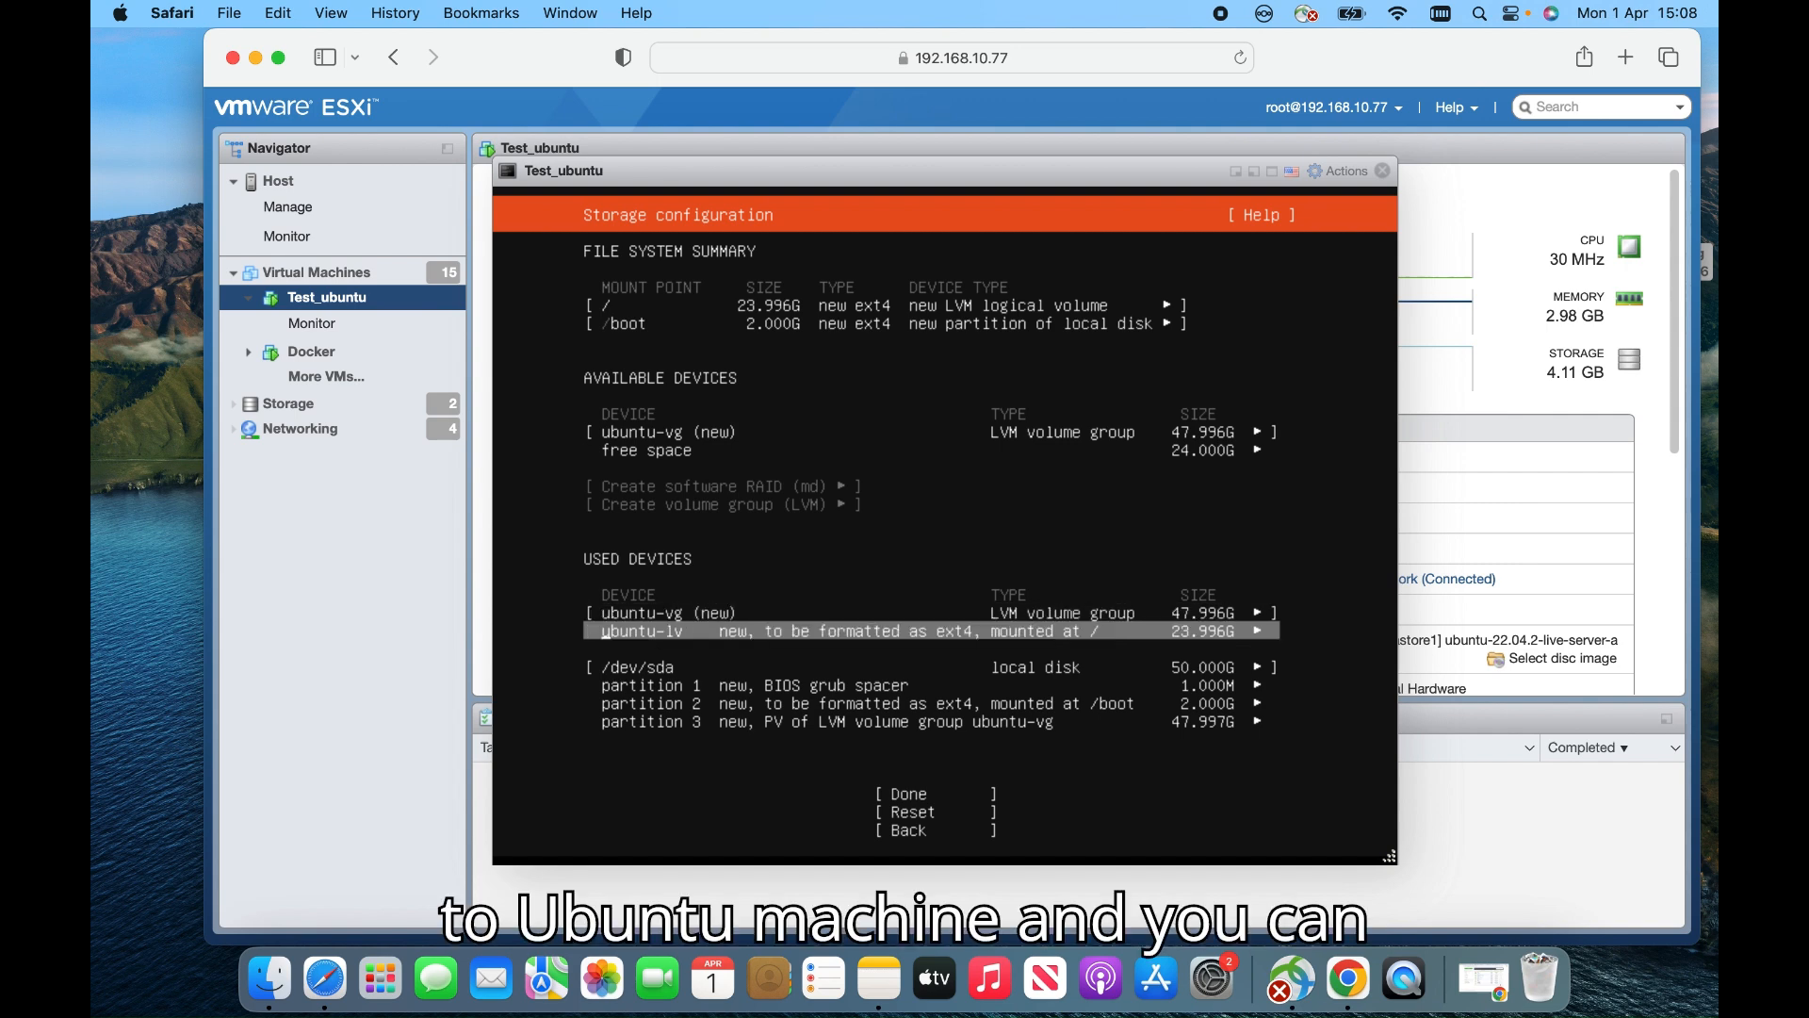
{"action": "key", "text": "Up"}
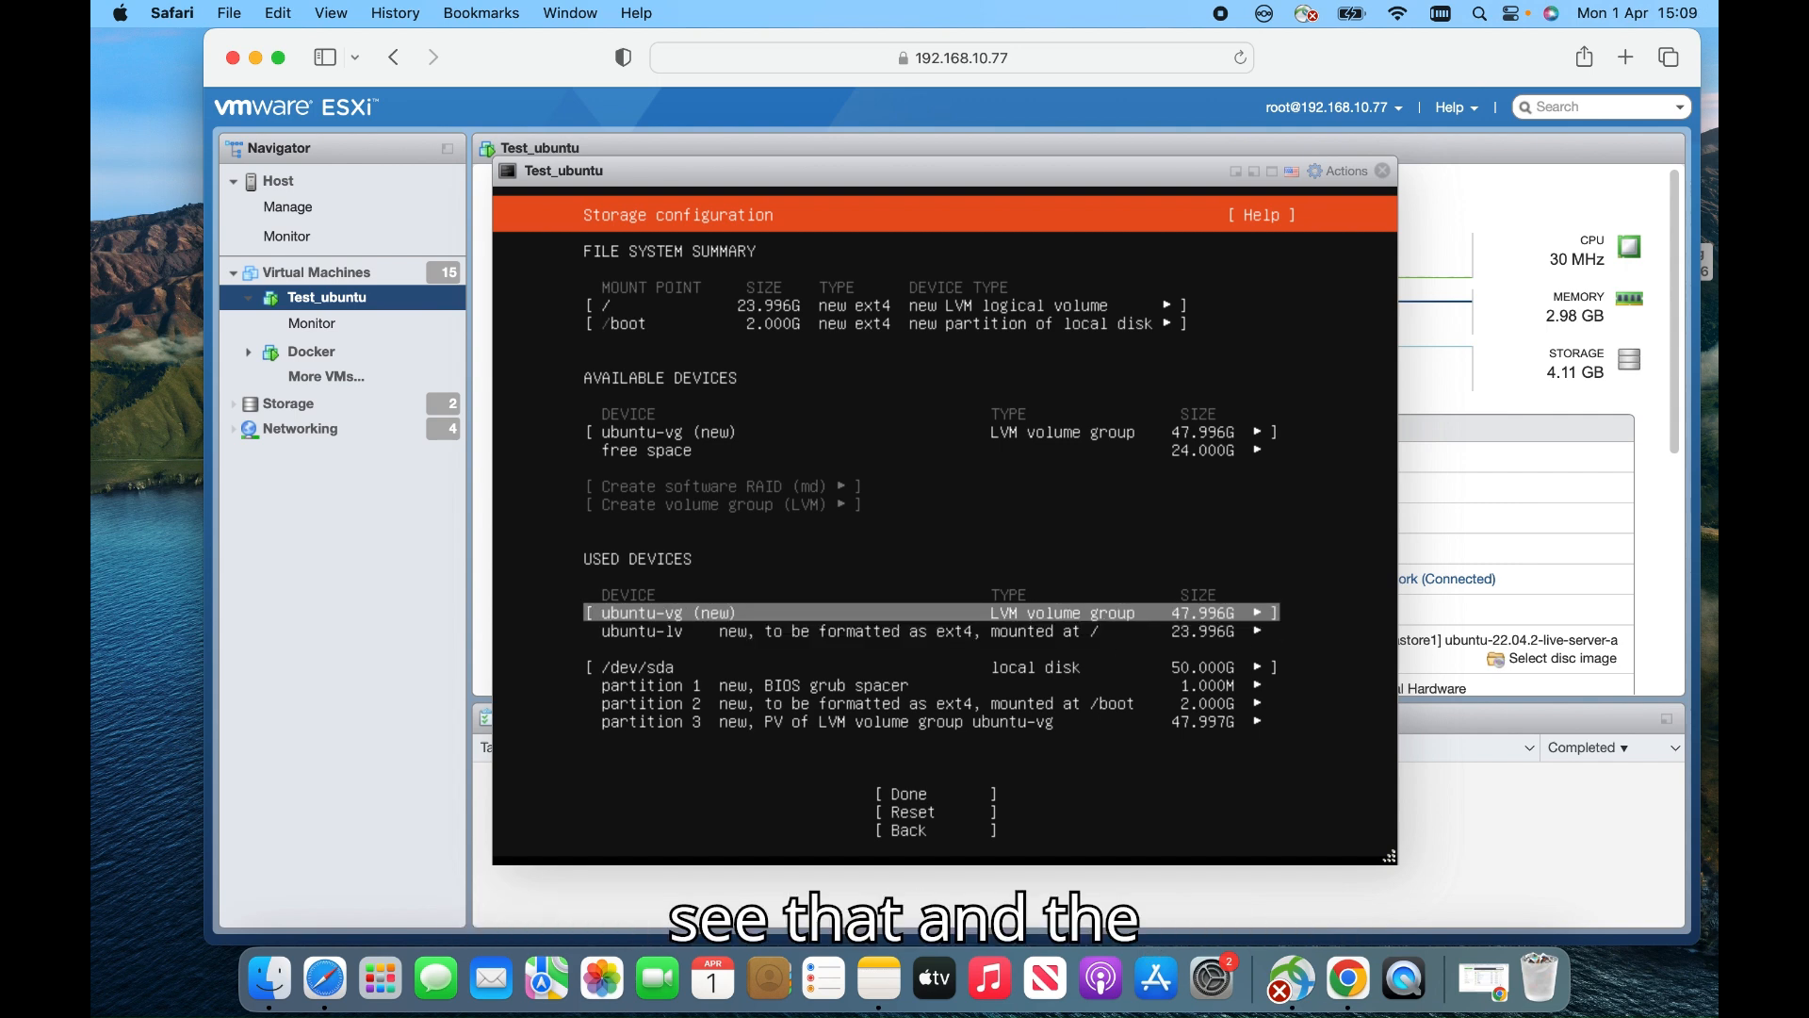
{"action": "key", "text": "Down"}
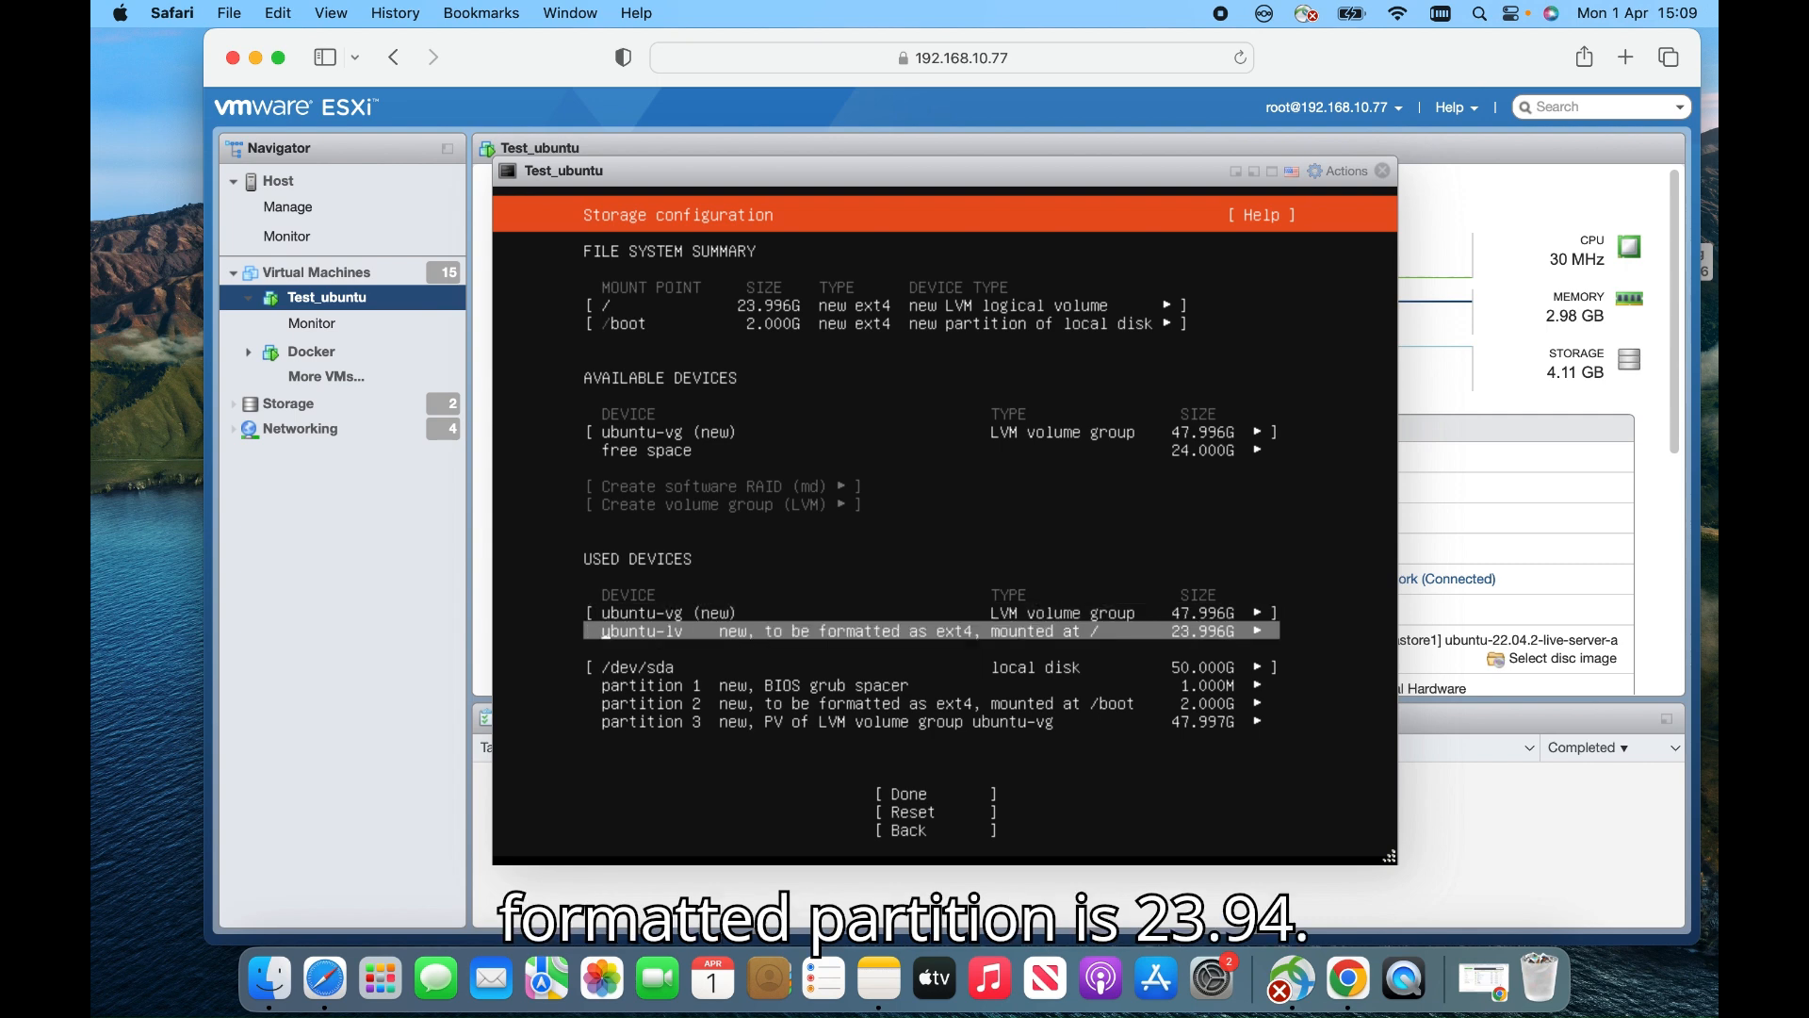
{"action": "key", "text": "Up"}
{"action": "key", "text": "Down"}
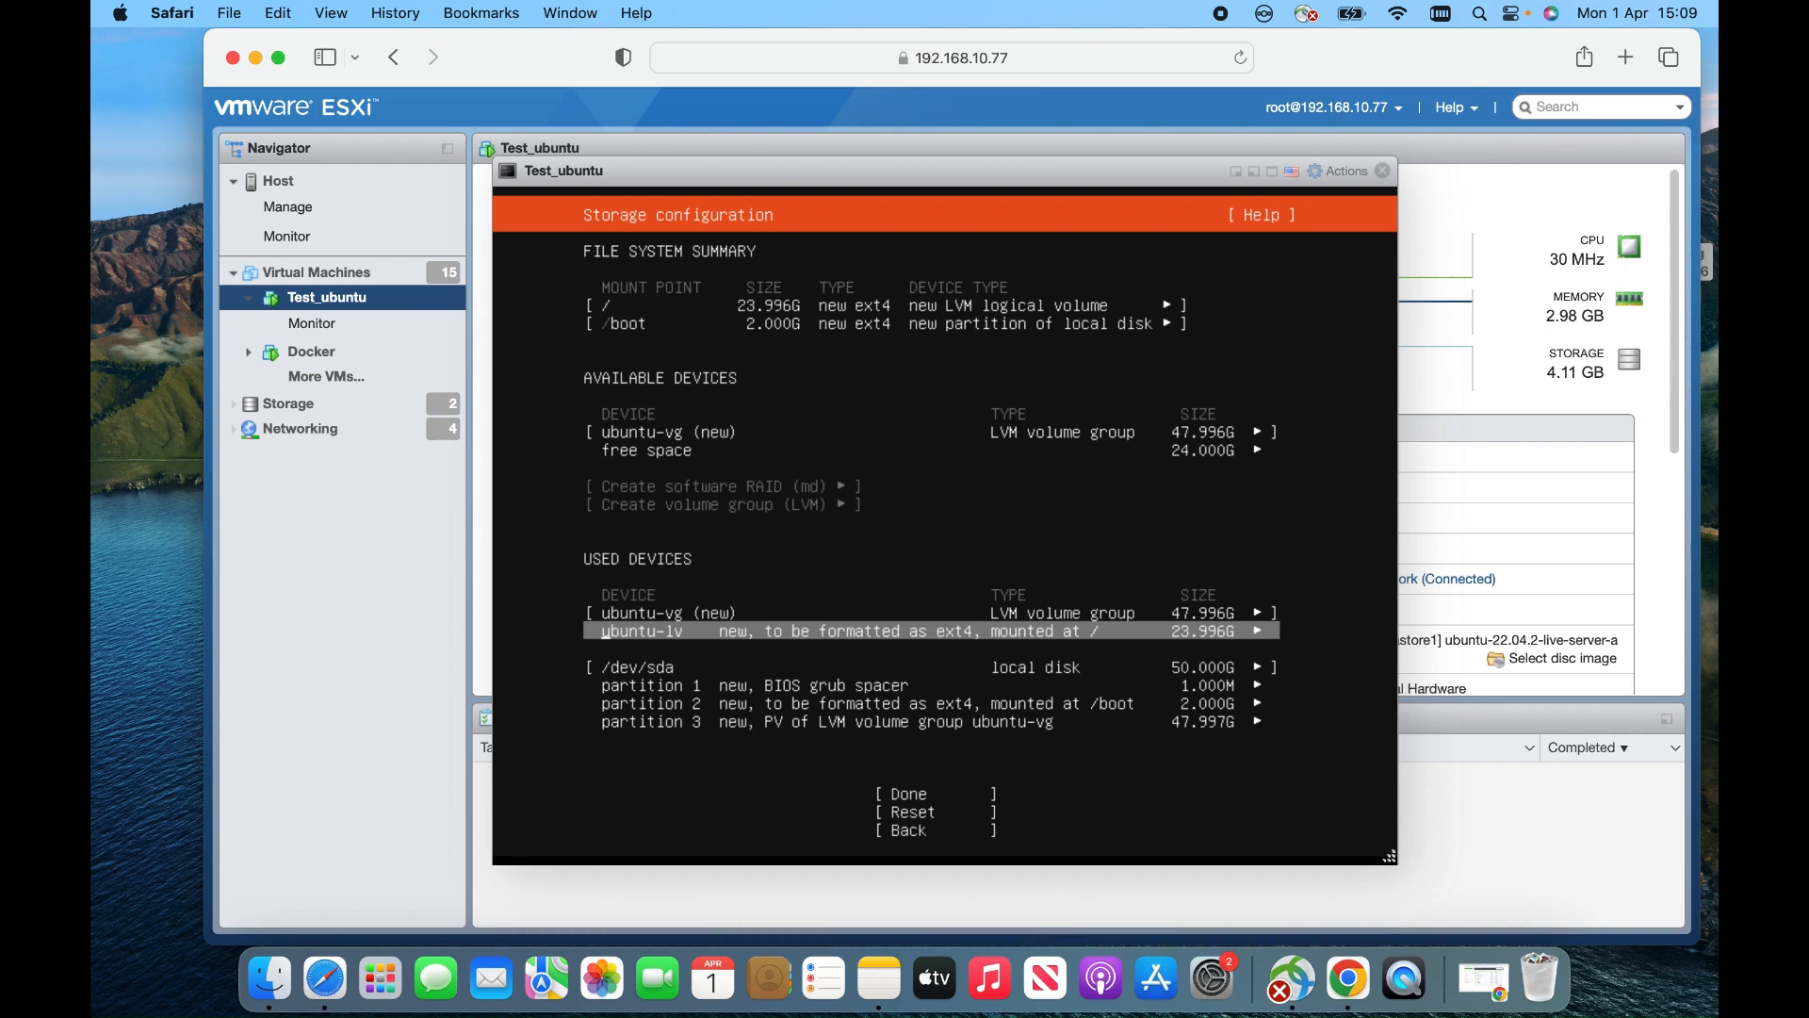
{"action": "key", "text": "Return"}
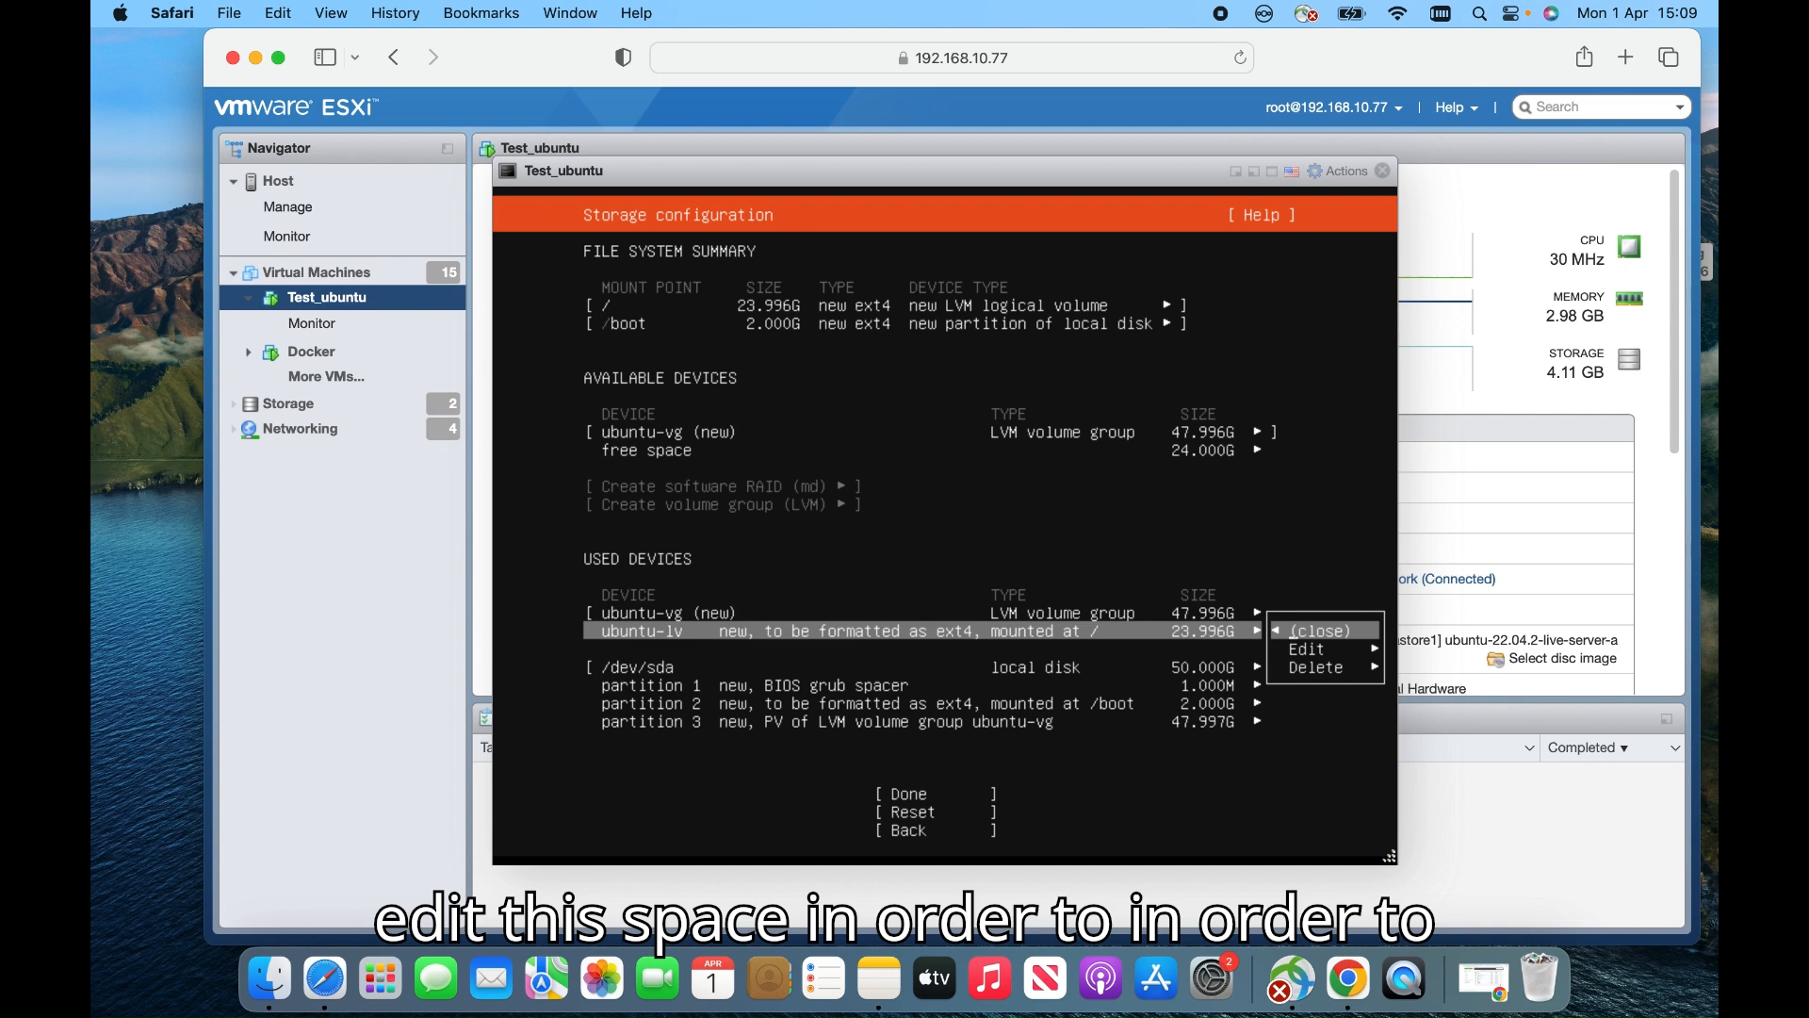
Edit ubuntu-lv, changing its size from 23.996G to 47.996G, and save
{"action": "key", "text": "Down"}
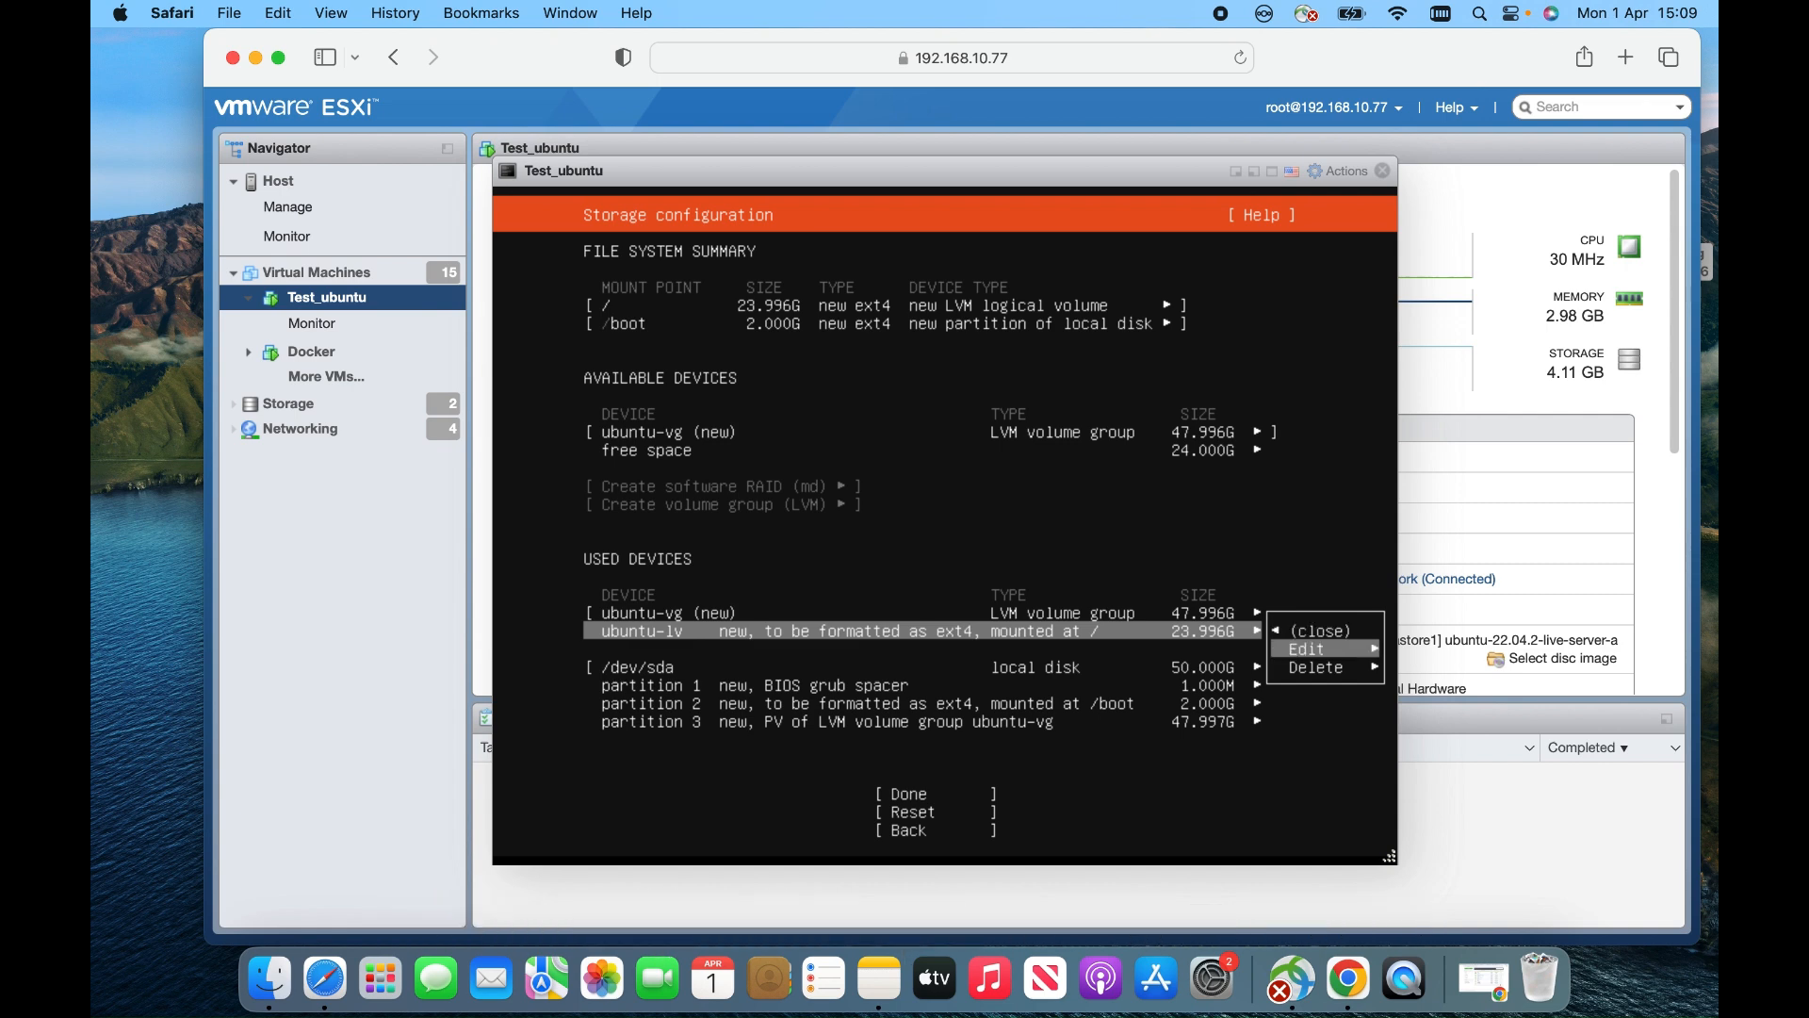
{"action": "key", "text": "Return"}
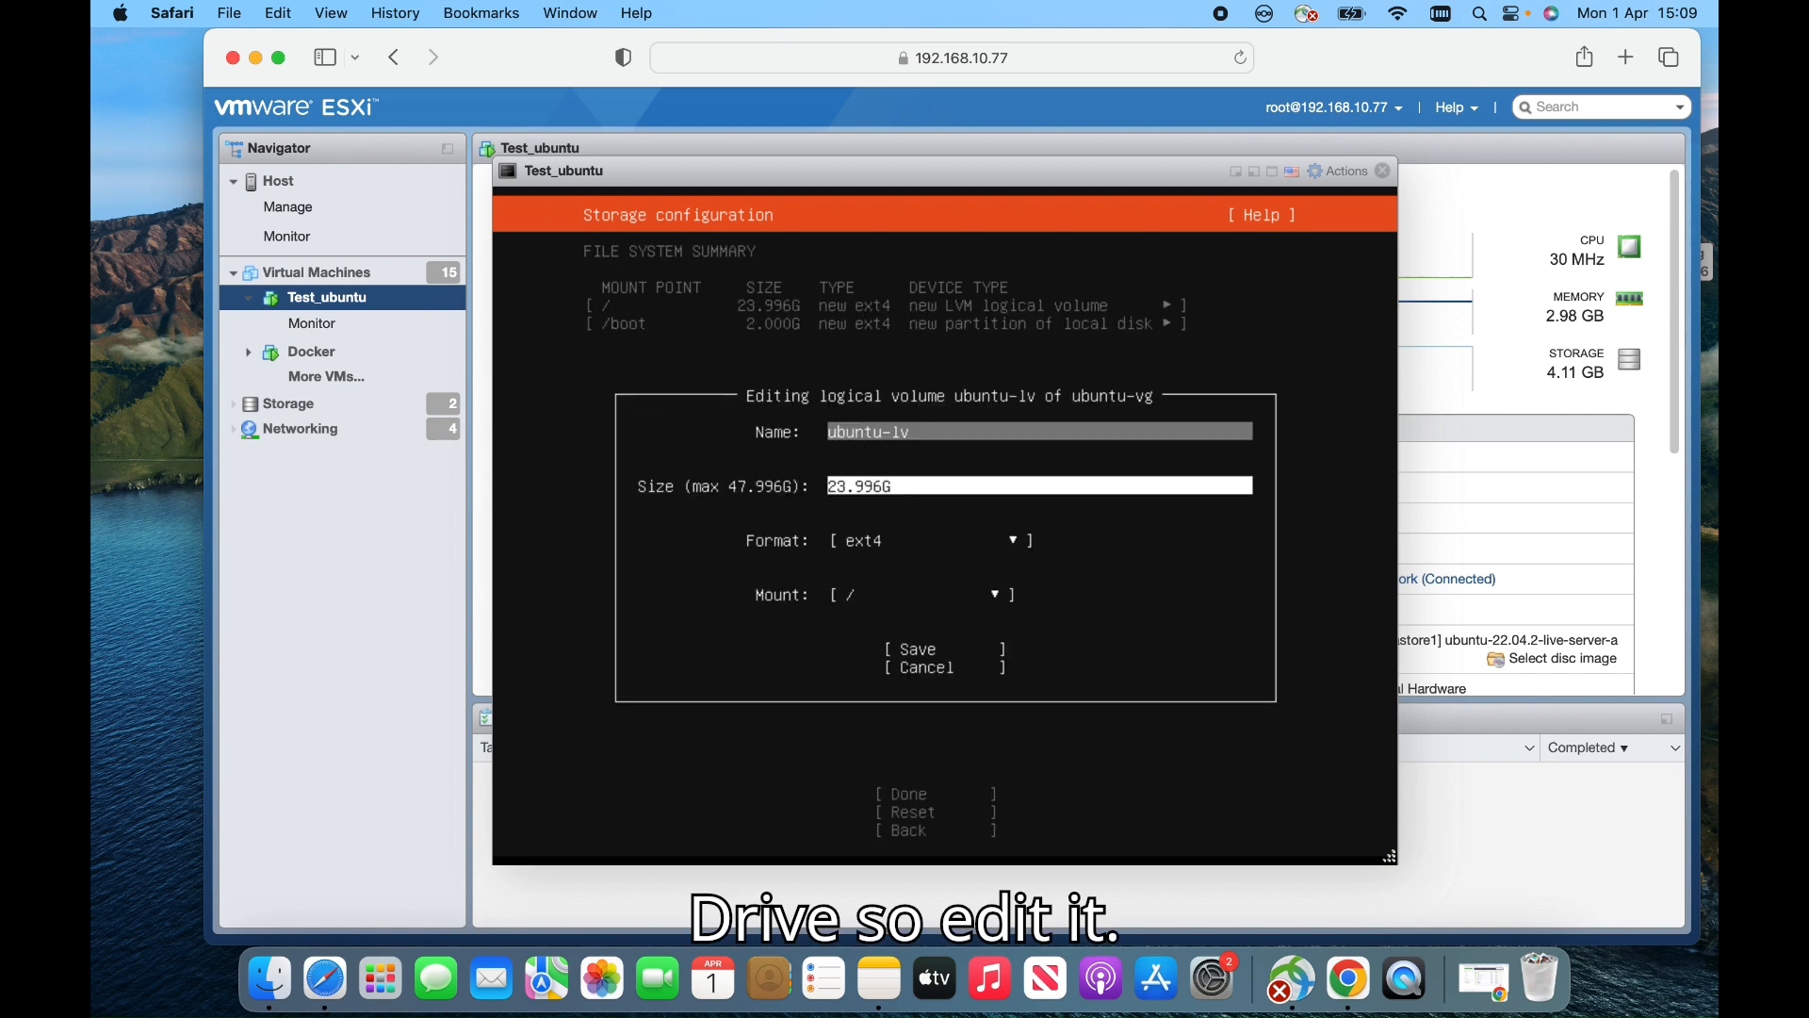
{"action": "key", "text": "Tab"}
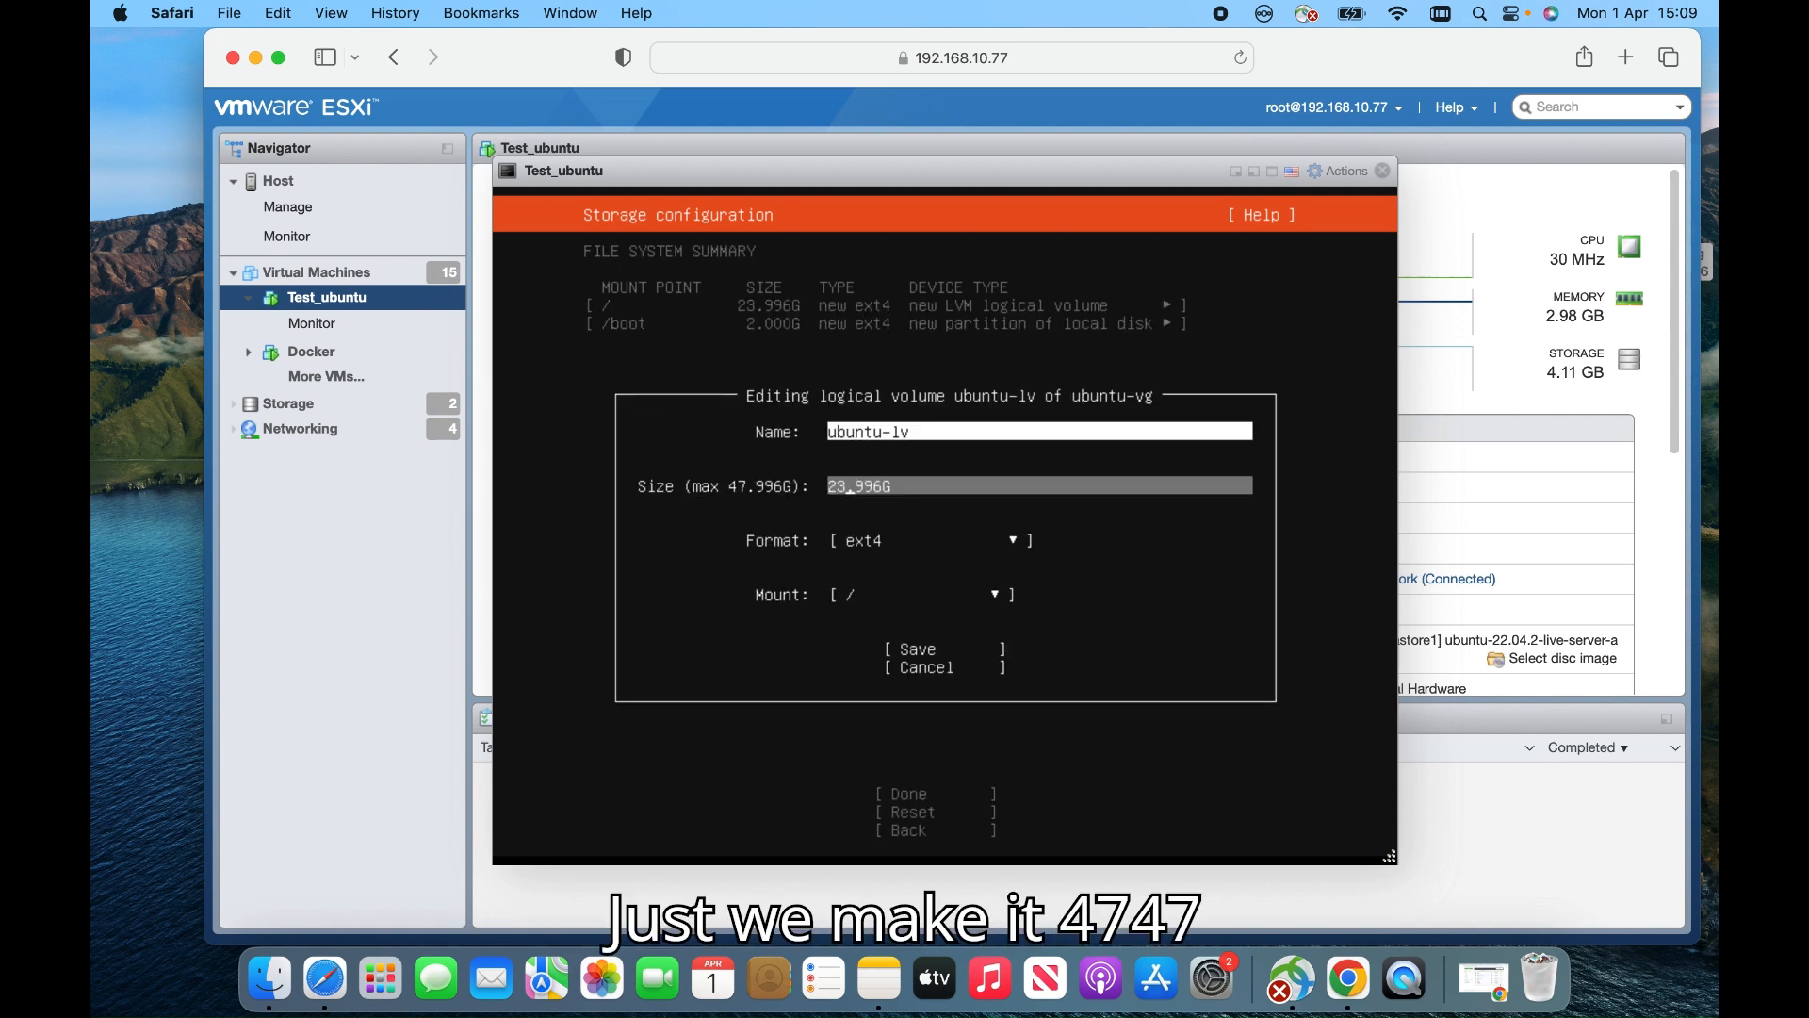
{"action": "key", "text": "BackSpace"}
{"action": "key", "text": "BackSpace"}
{"action": "type", "text": "47"}
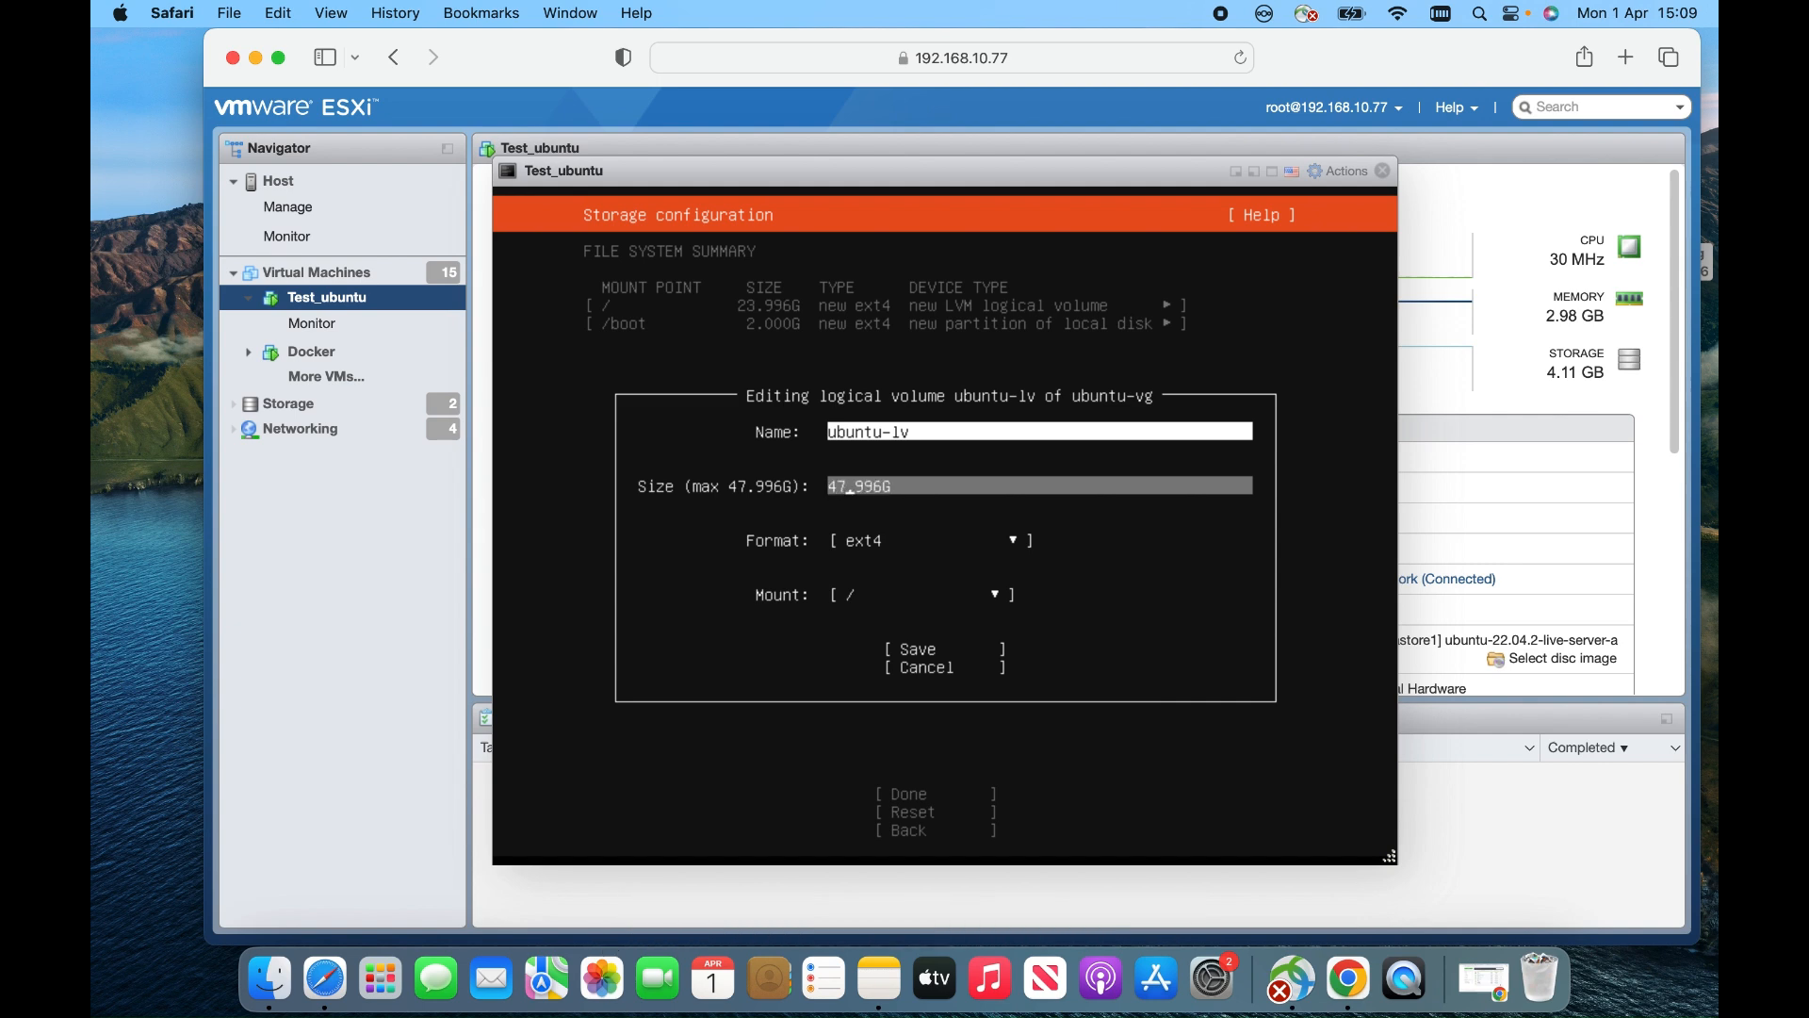
{"action": "key", "text": "Tab"}
{"action": "key", "text": "Tab"}
{"action": "key", "text": "Tab"}
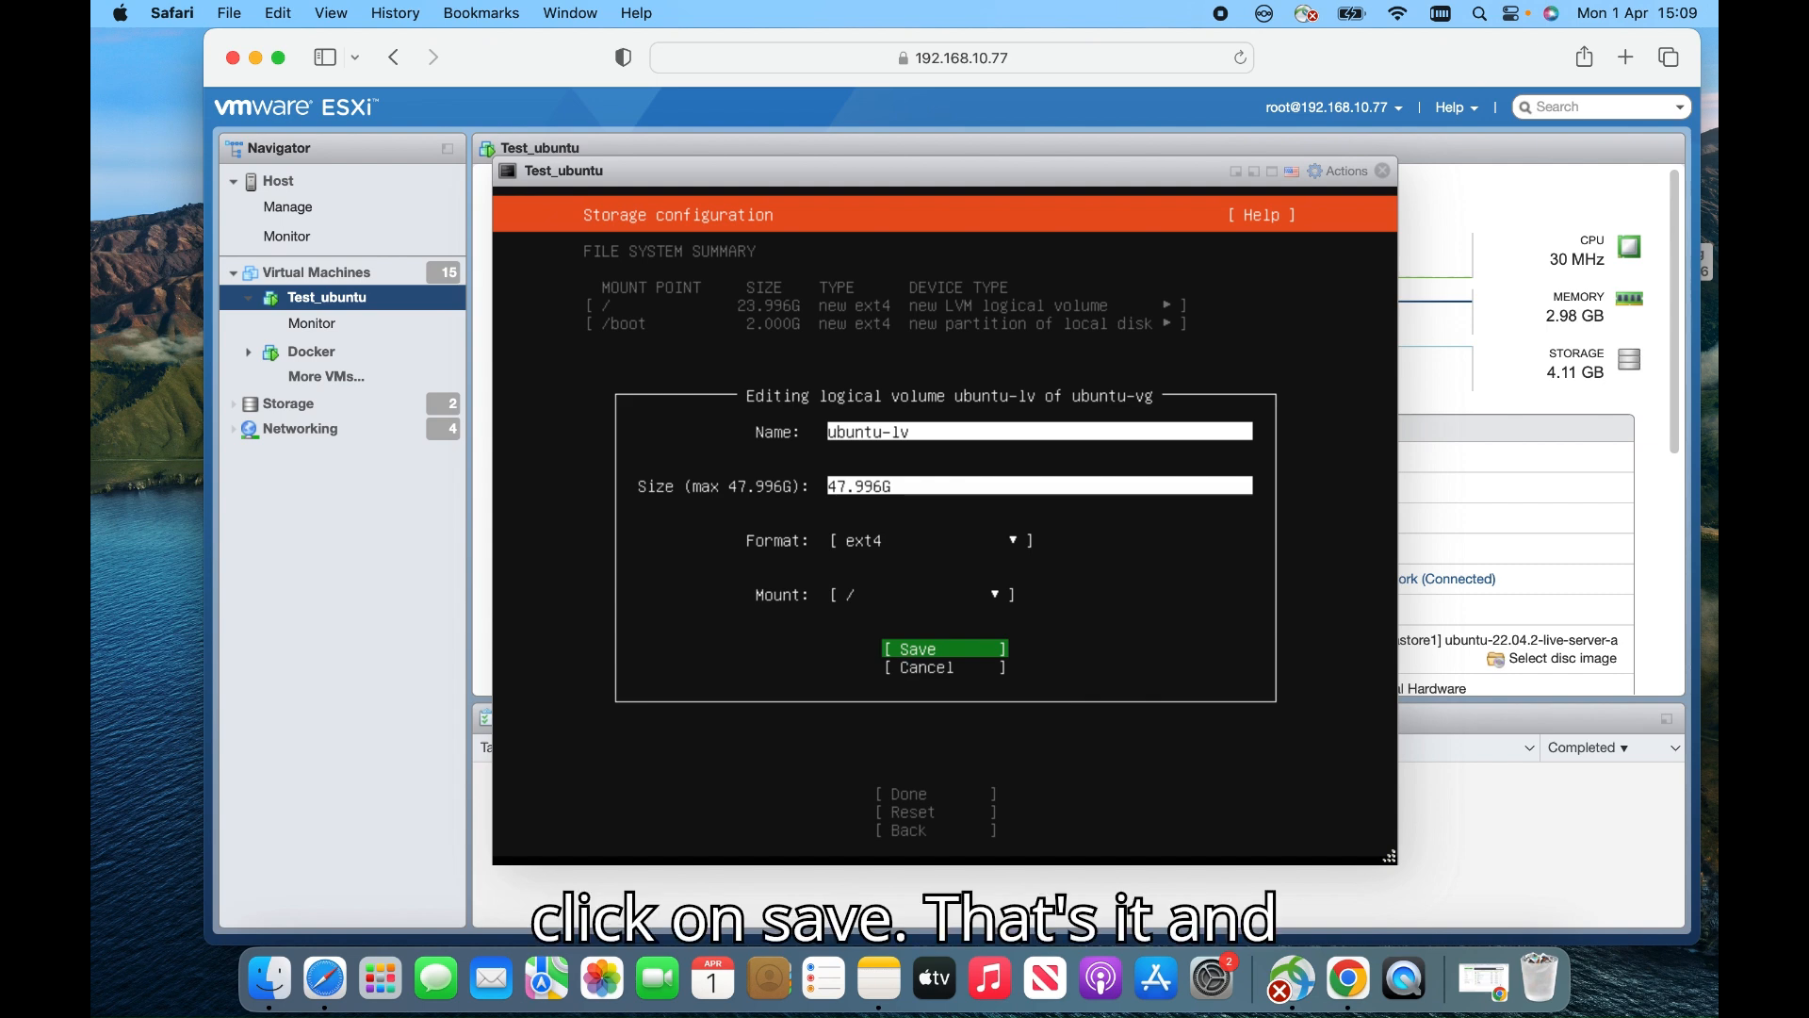
{"action": "key", "text": "Return"}
{"action": "key", "text": "Down"}
{"action": "key", "text": "Down"}
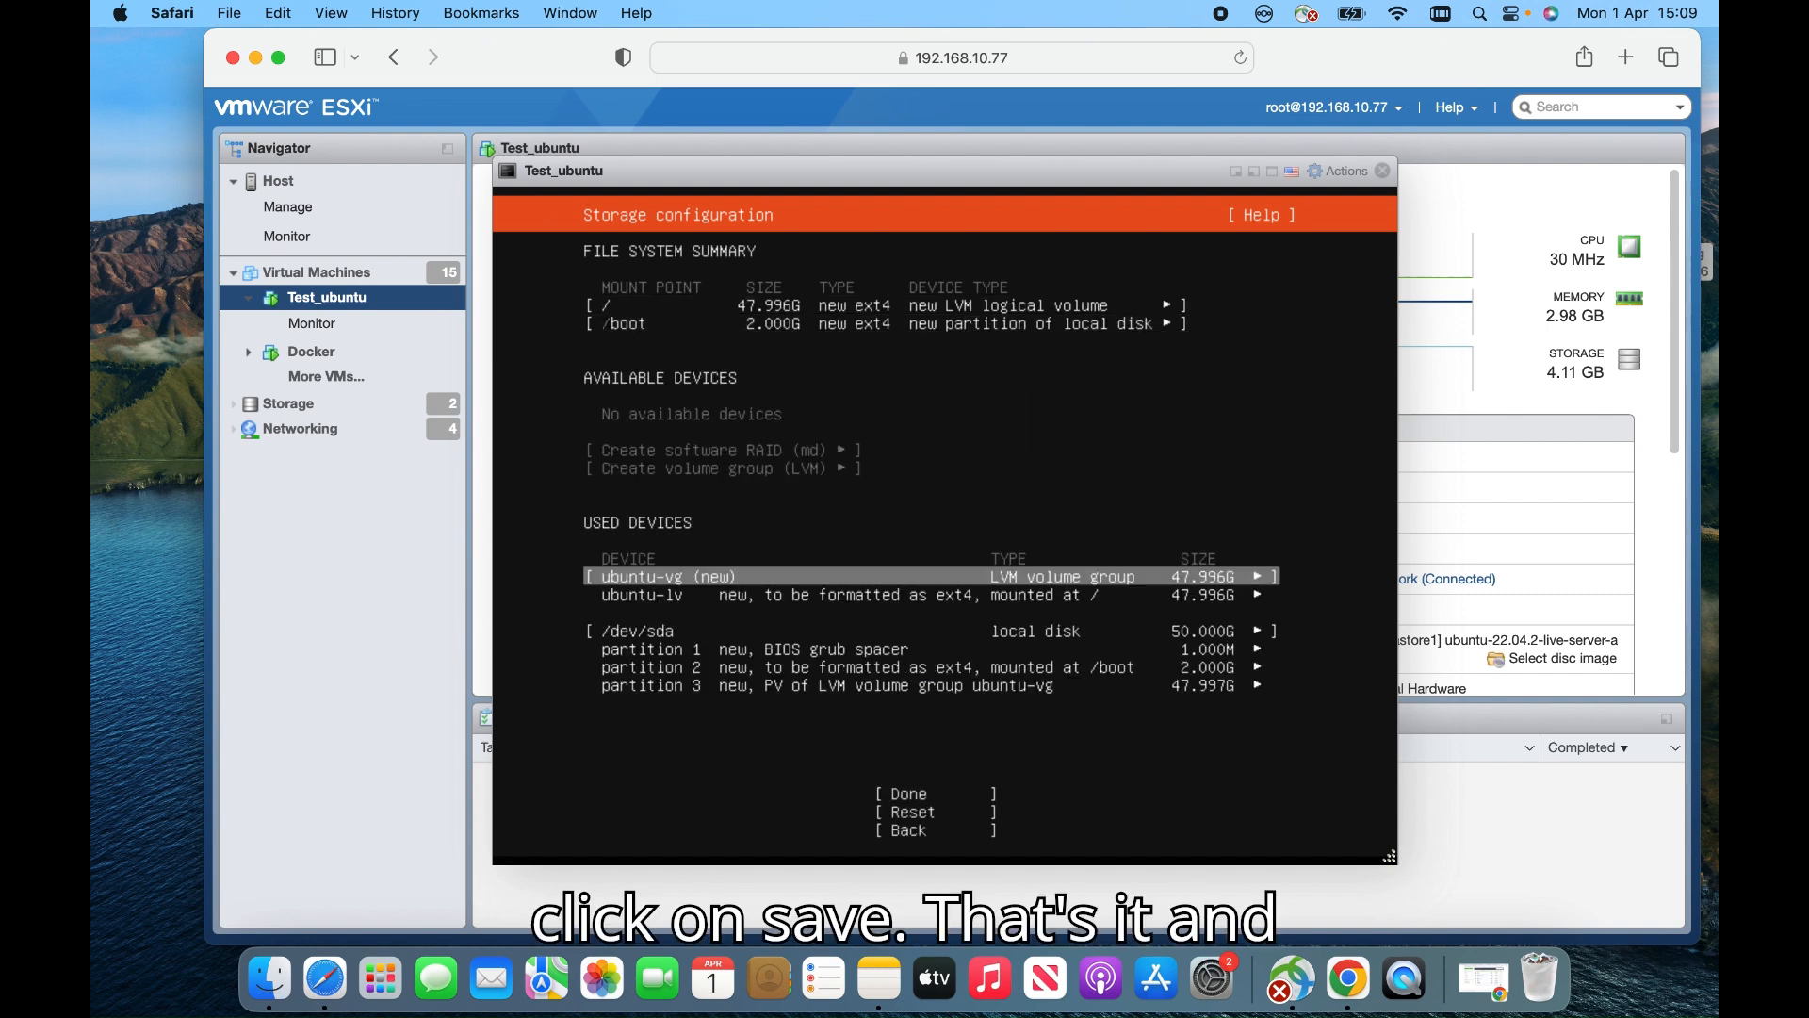
Finish storage setup and choose Continue in the Confirm destructive action dialog
{"action": "key", "text": "Down"}
{"action": "key", "text": "Down"}
{"action": "key", "text": "Down"}
{"action": "key", "text": "Down"}
{"action": "key", "text": "Down"}
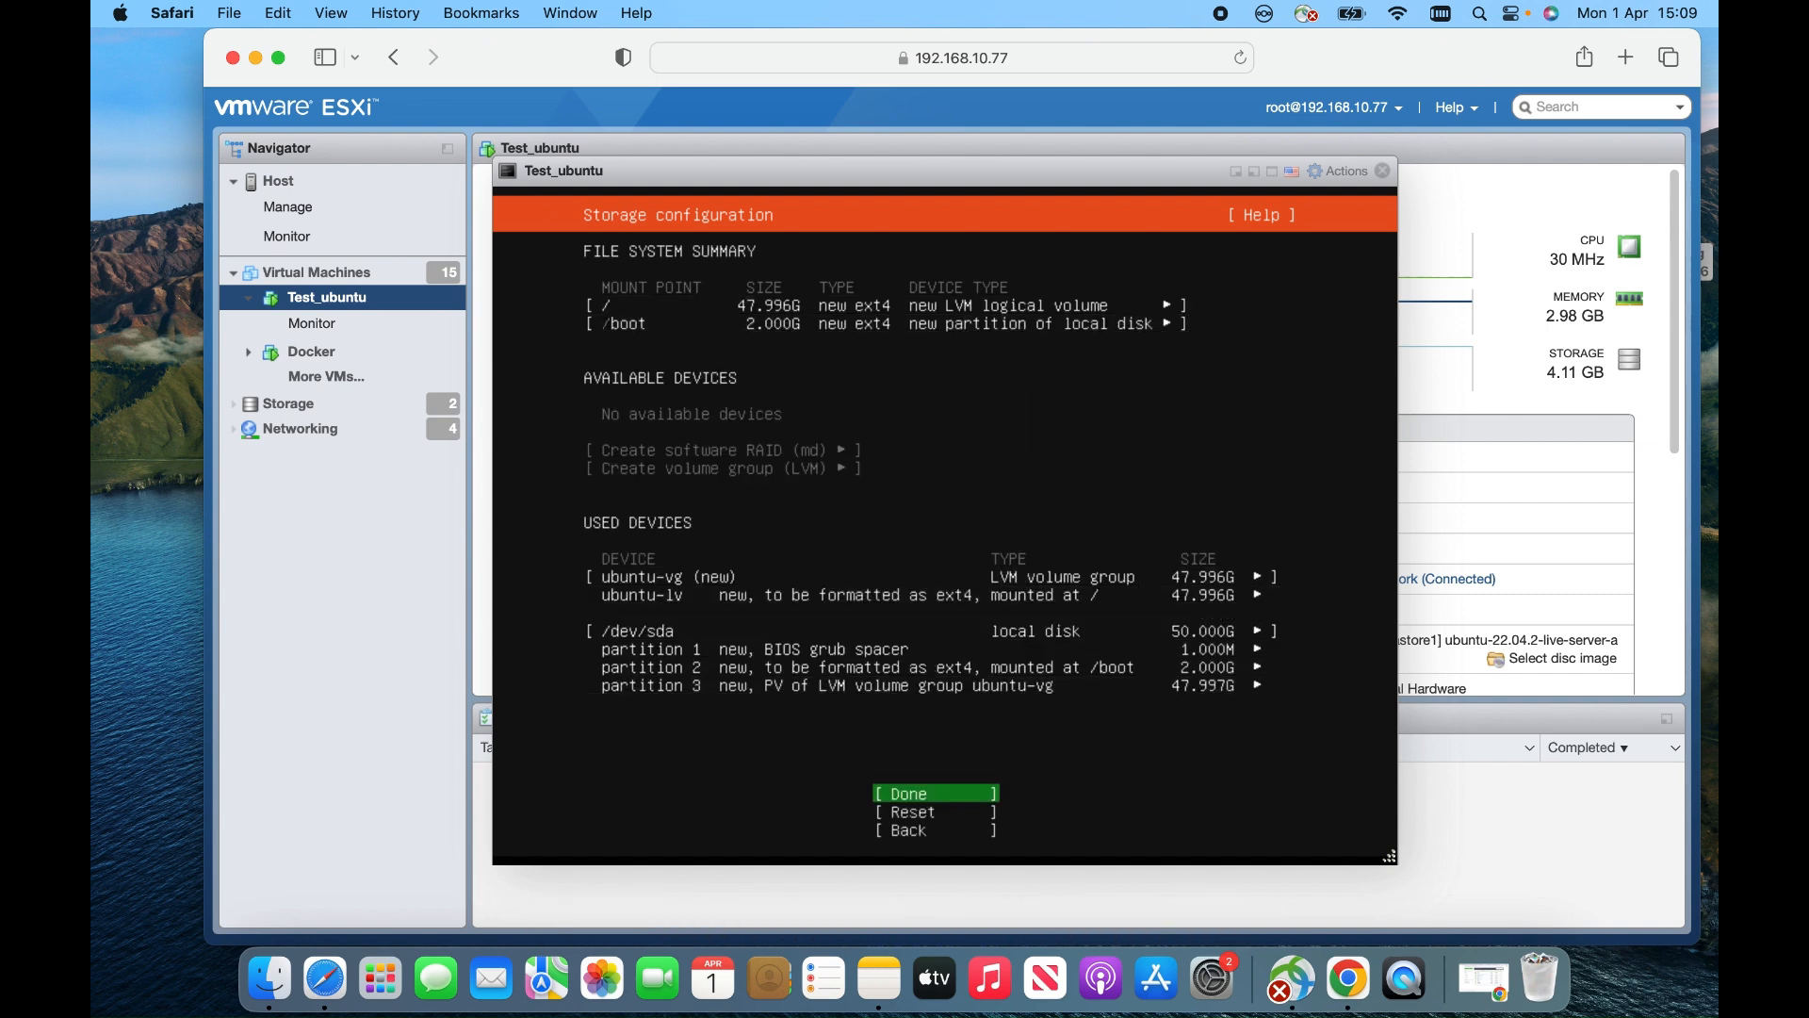
{"action": "key", "text": "Return"}
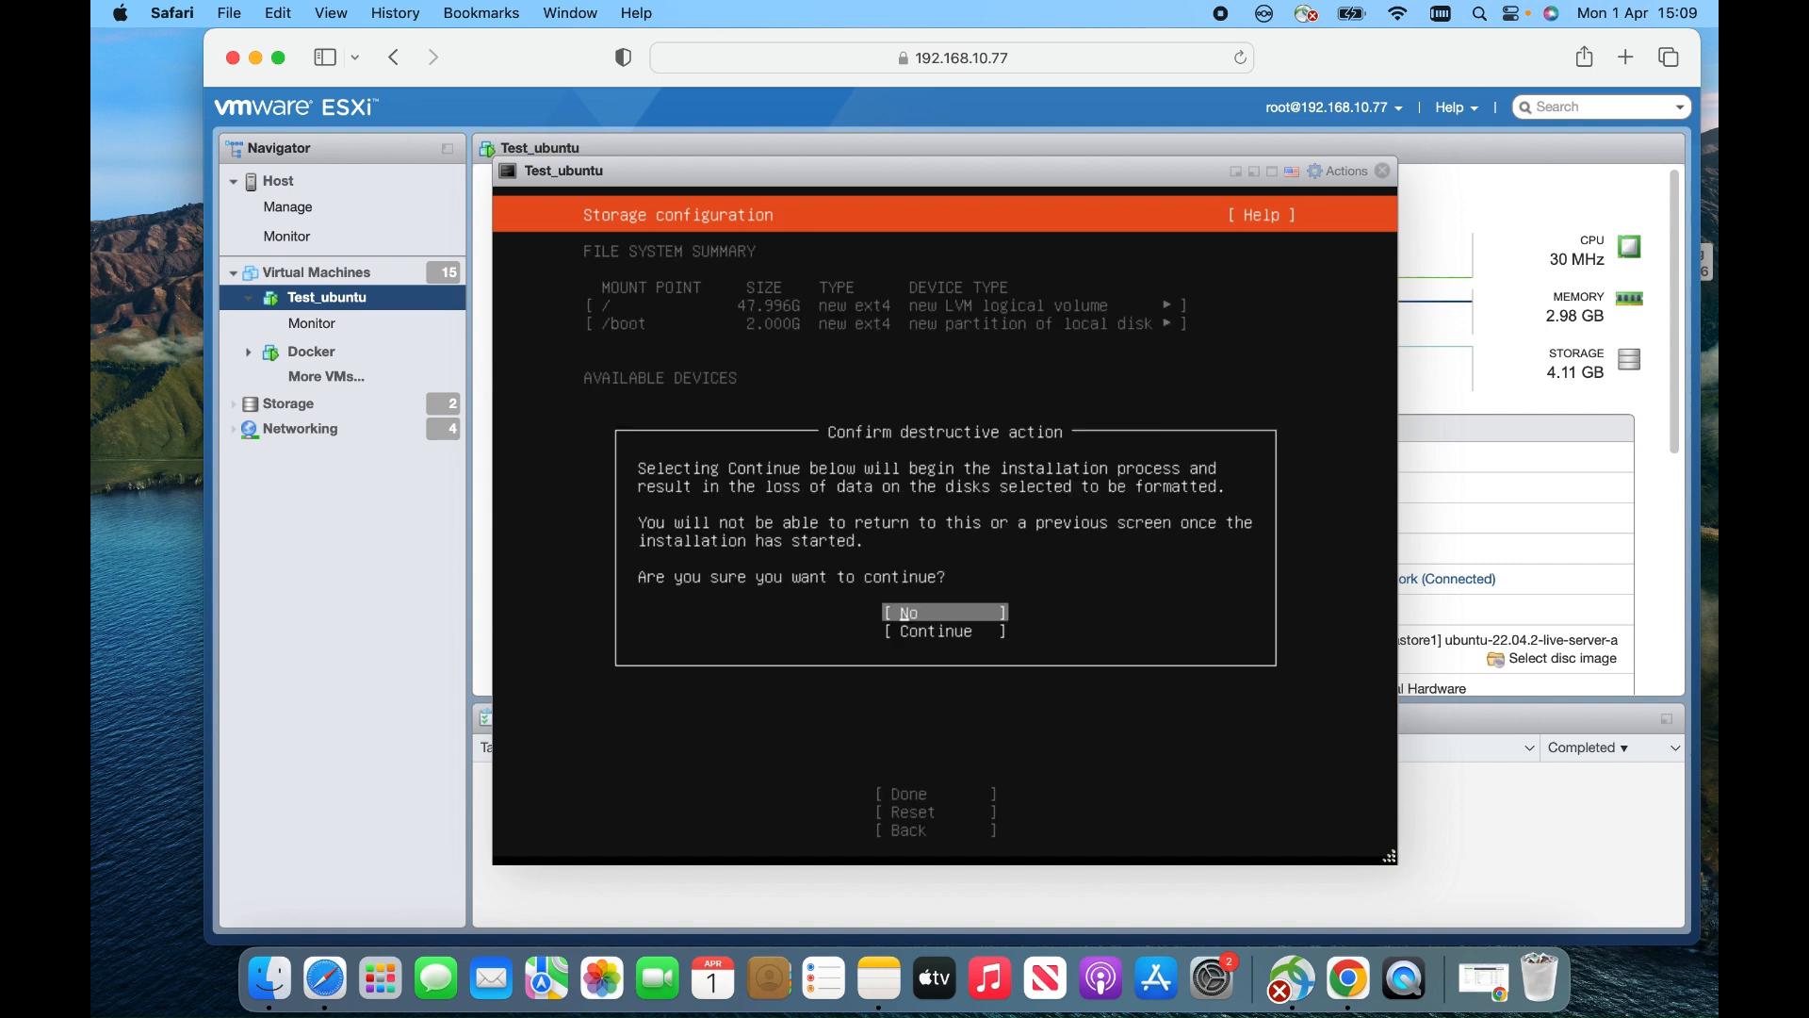
{"action": "key", "text": "Up"}
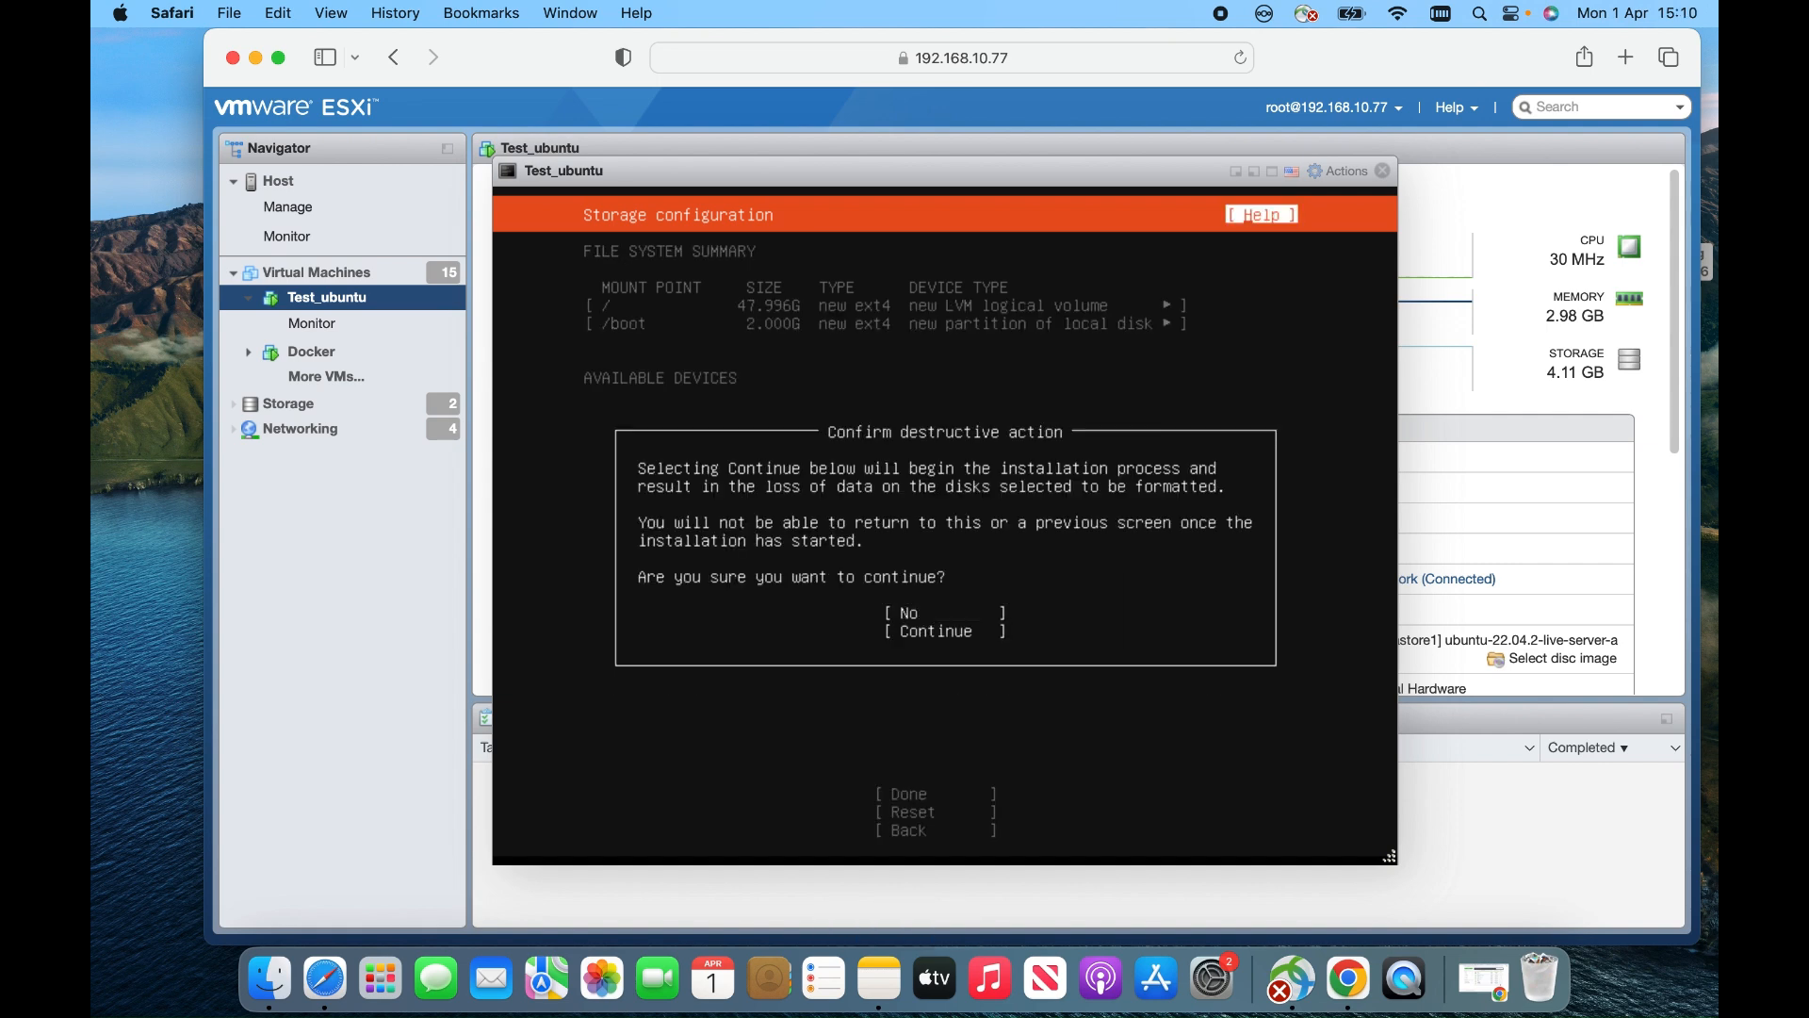
{"action": "key", "text": "Down"}
{"action": "key", "text": "Down"}
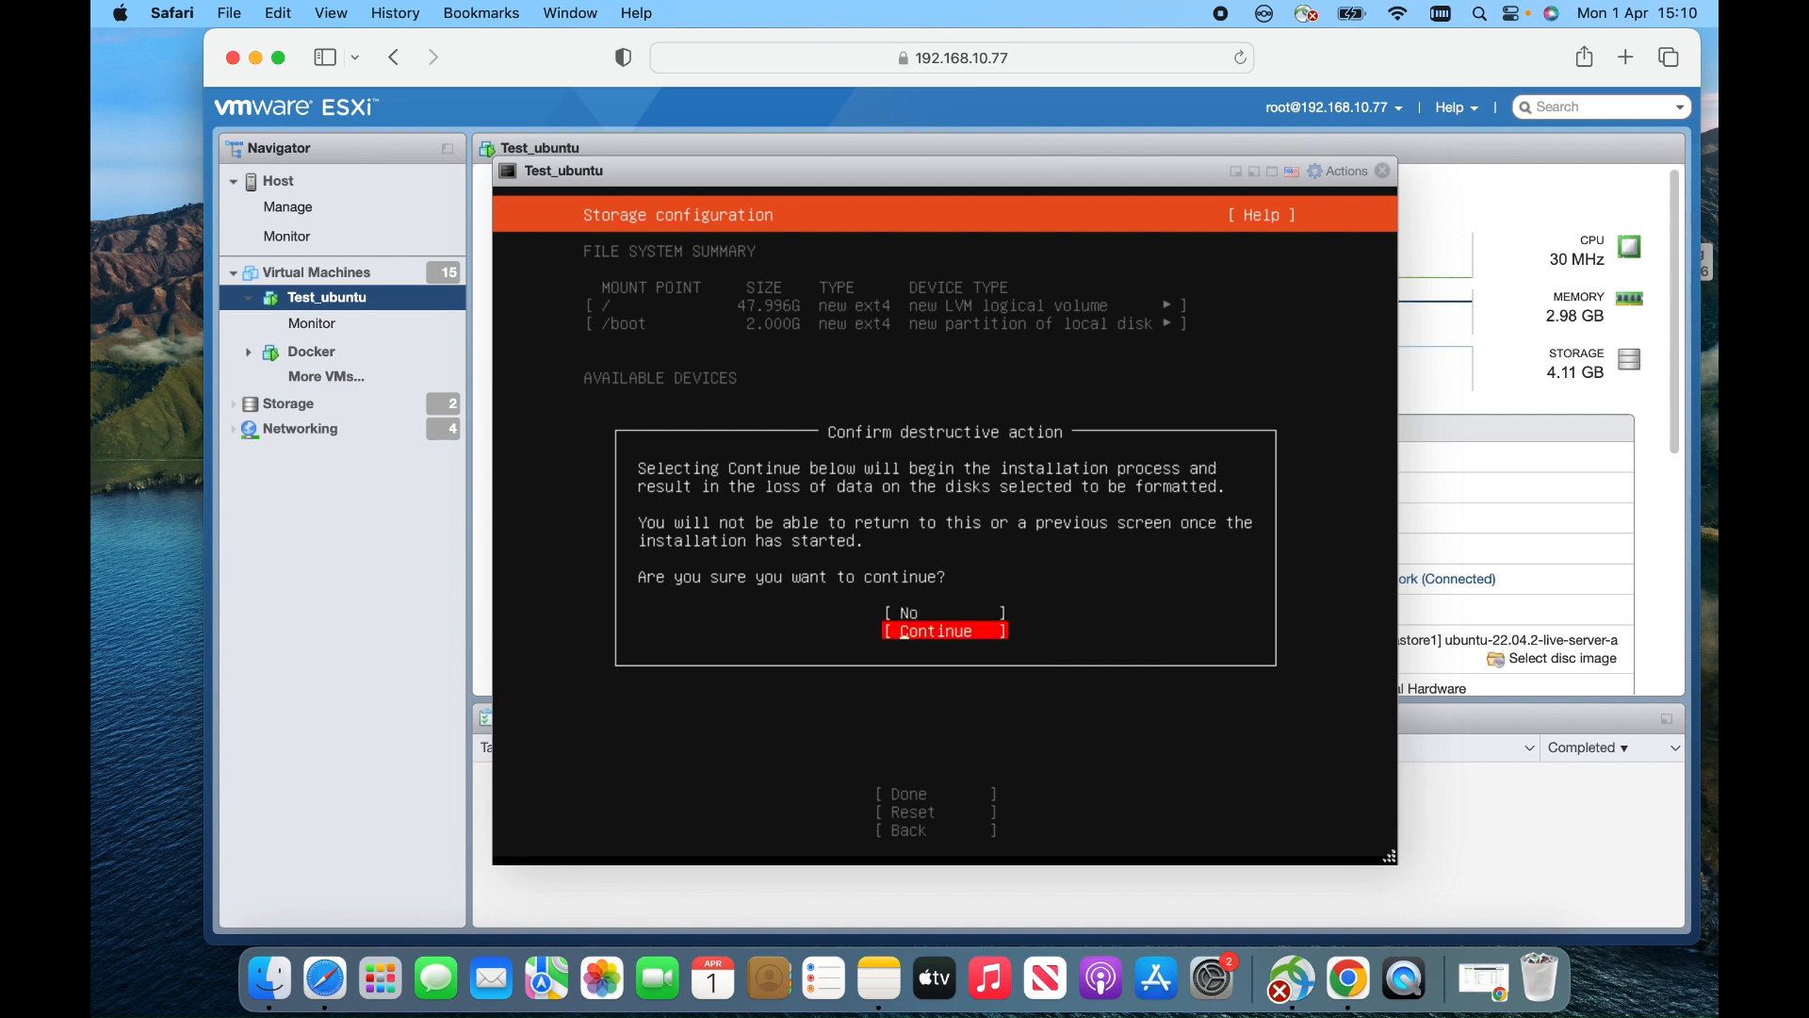
{"action": "key", "text": "Return"}
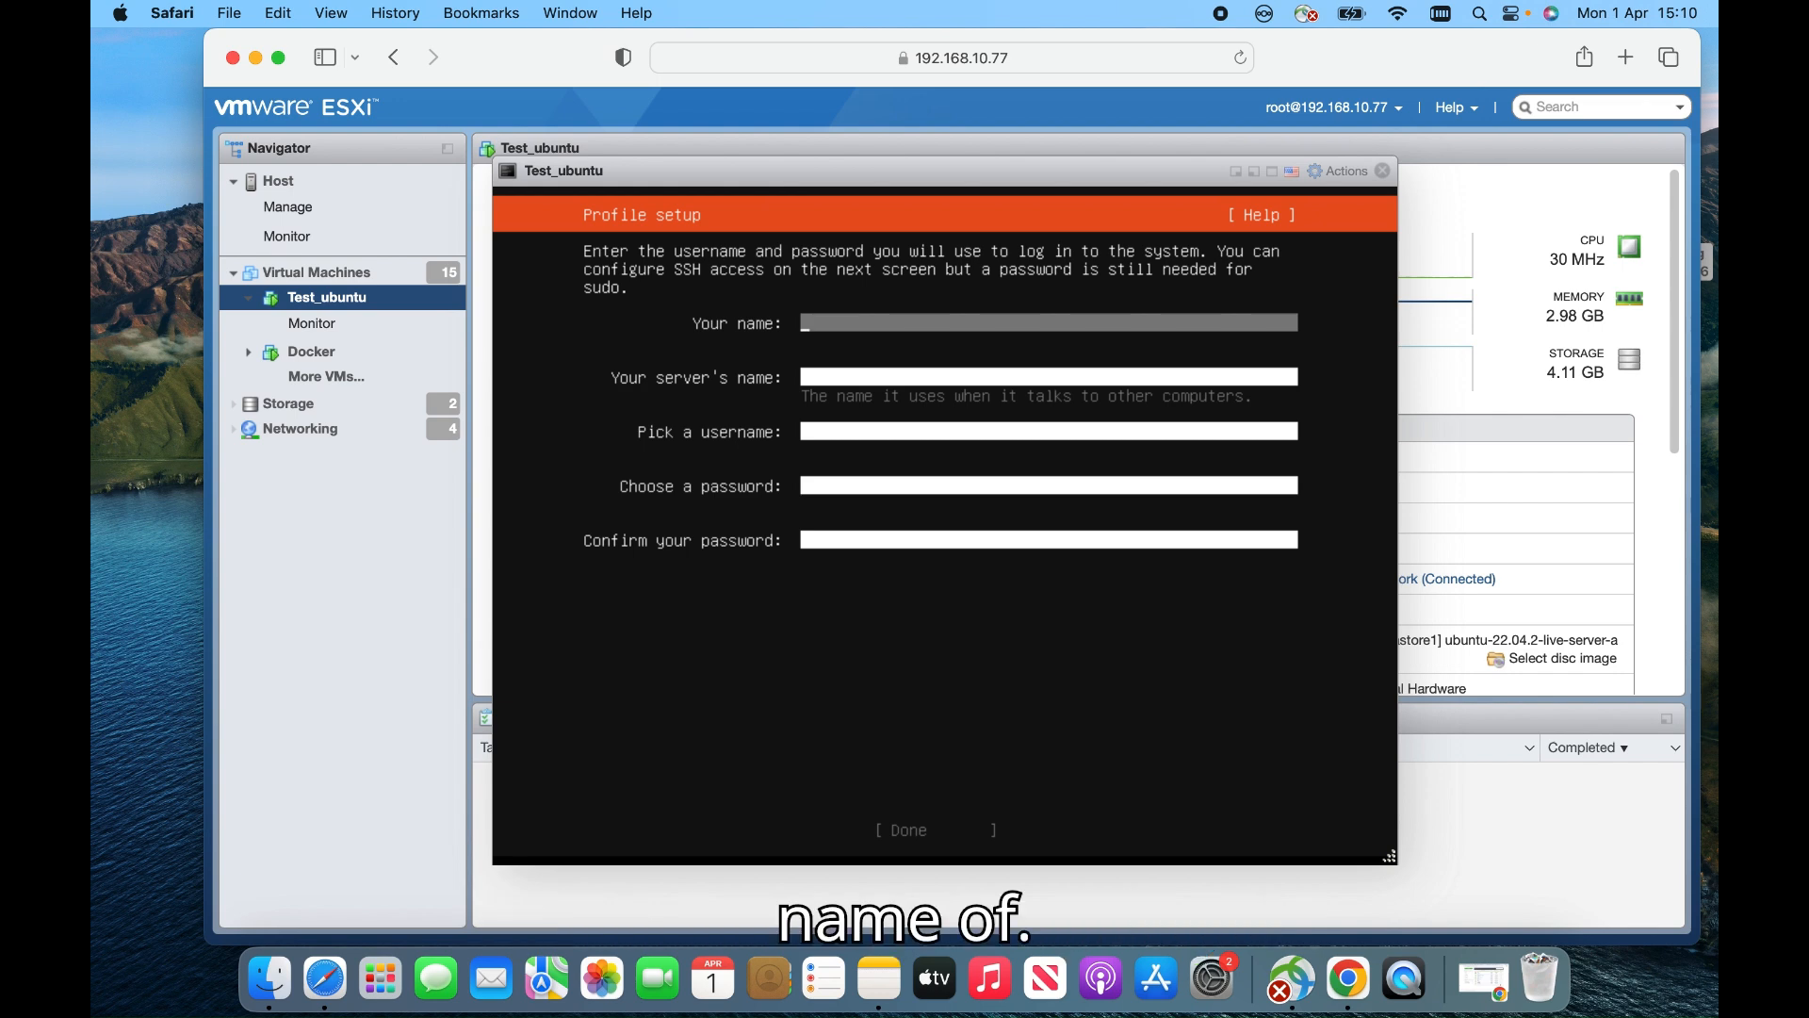
Fill in the user's name, server name, username and a matching password, then submit the profile
{"action": "type", "text": "Nasir"}
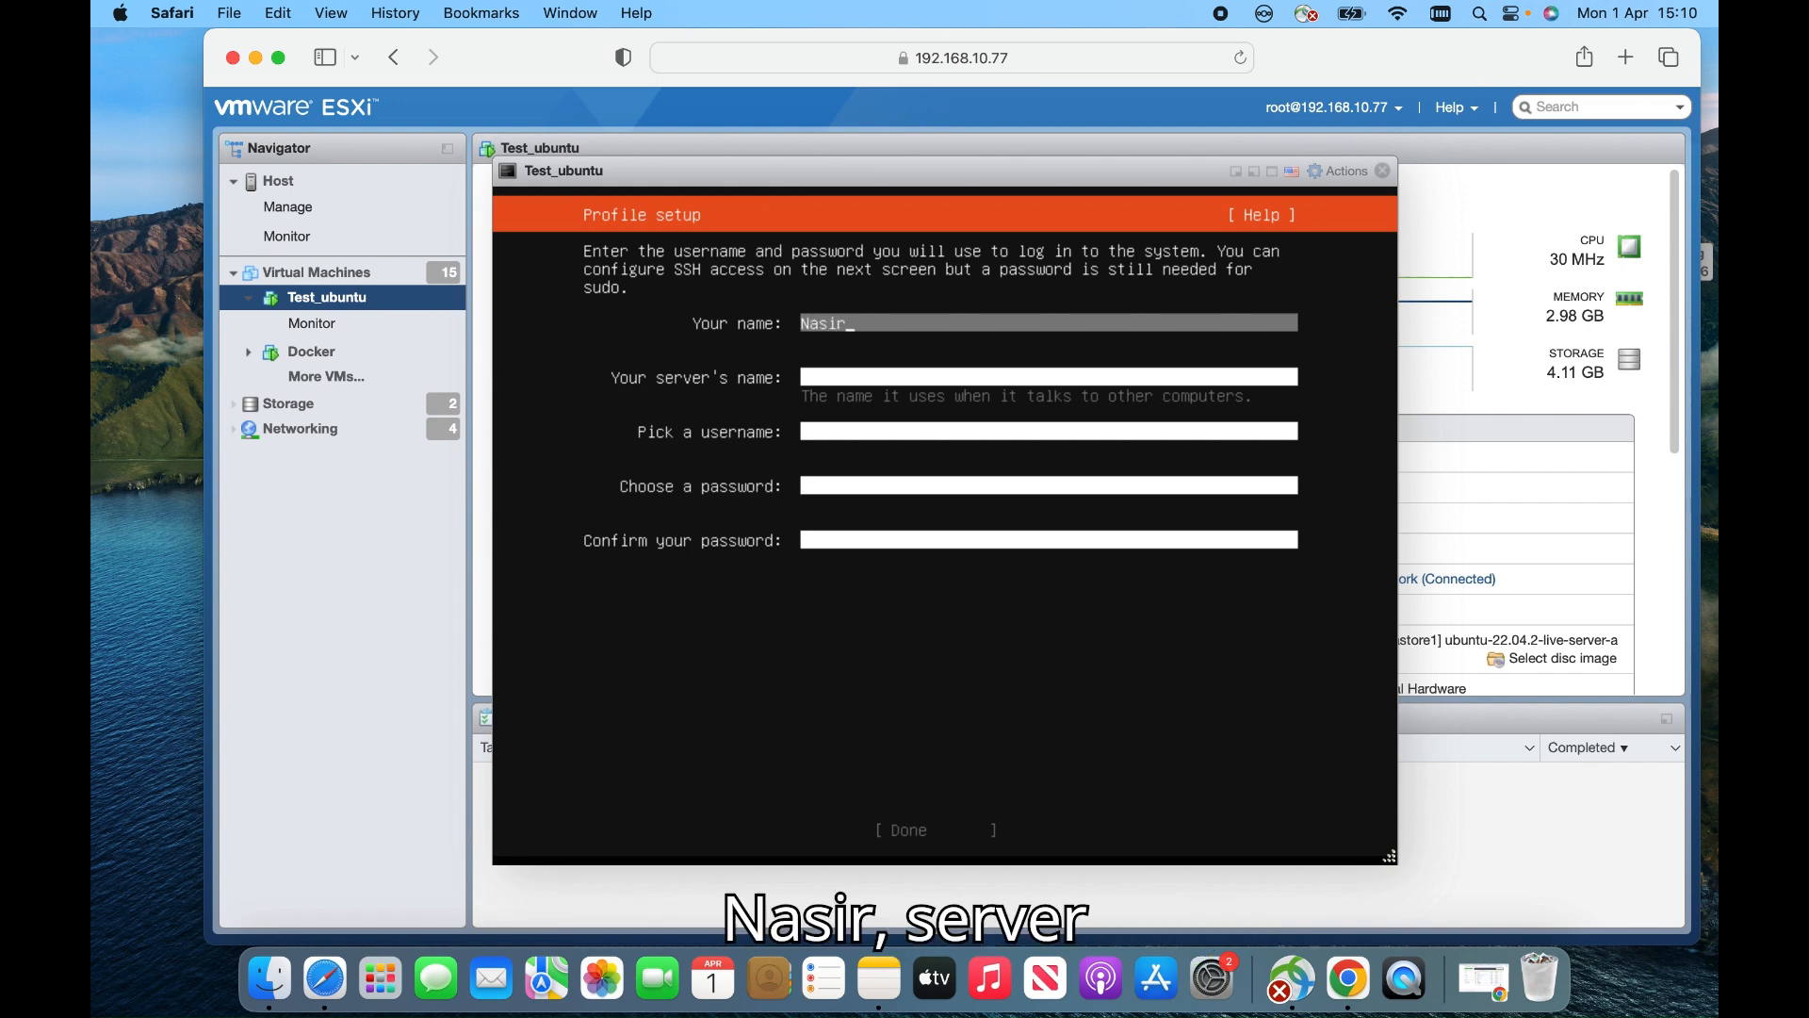
{"action": "key", "text": "Tab"}
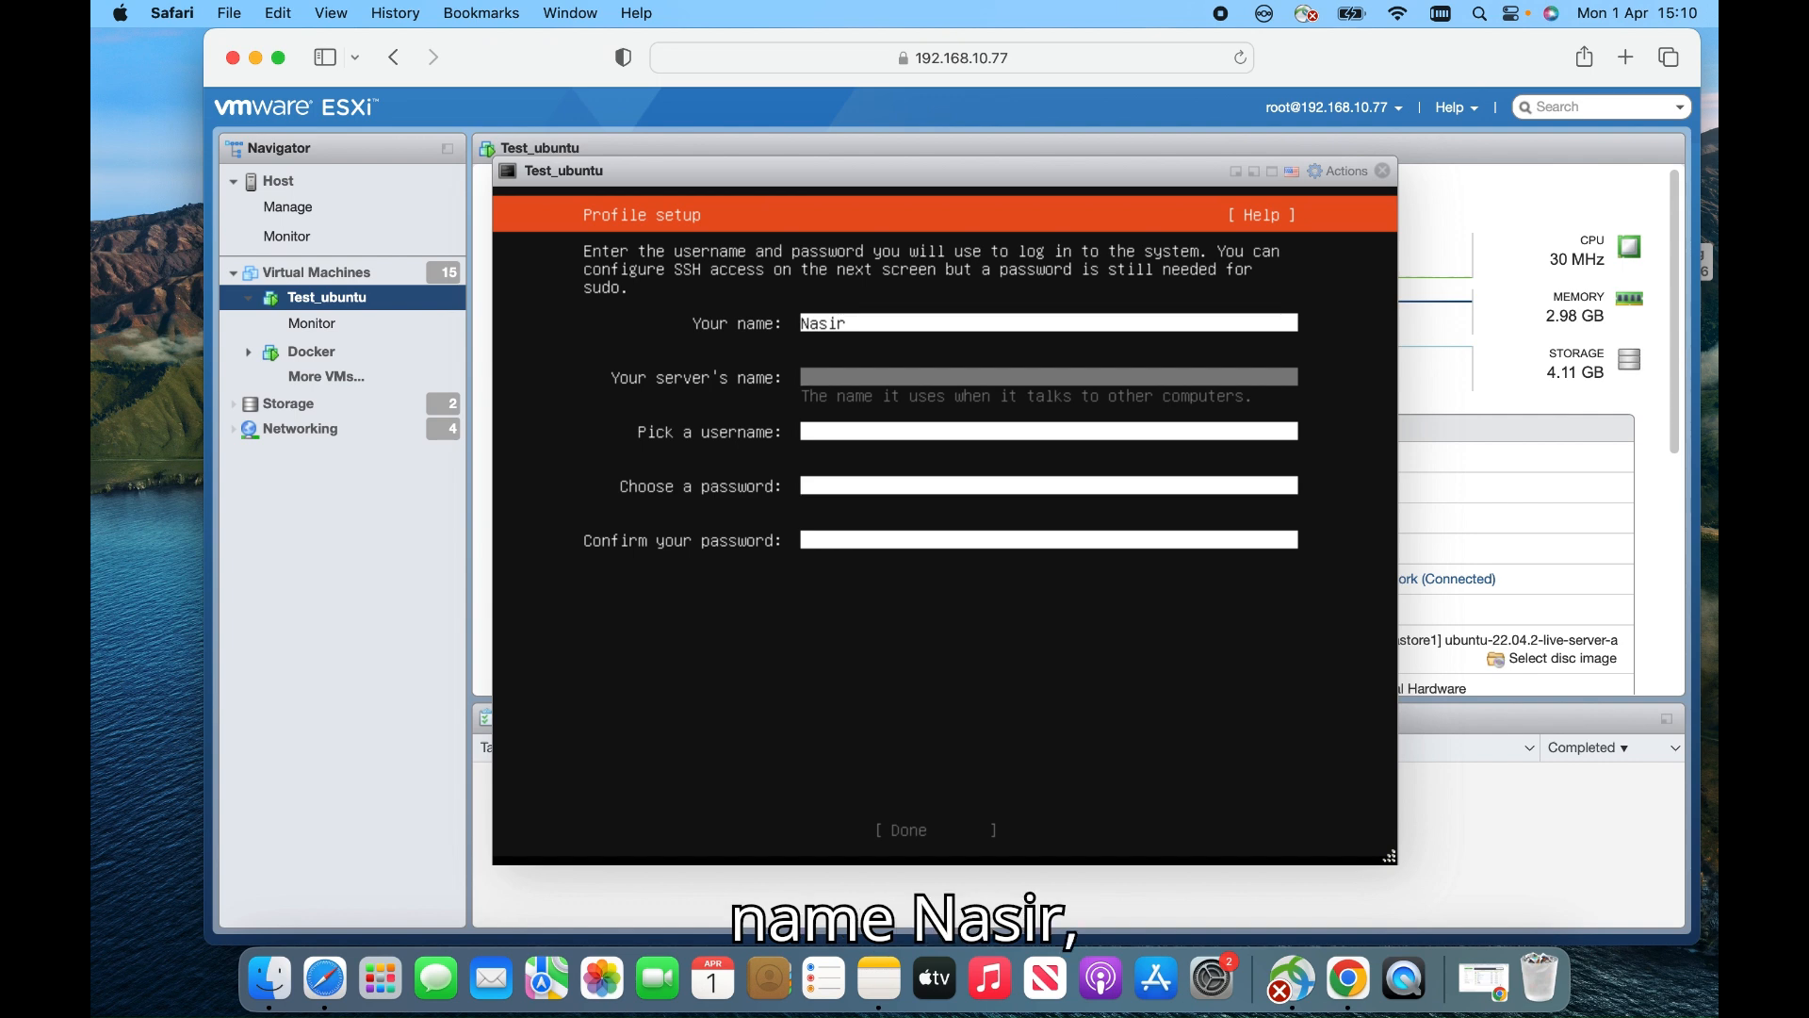
{"action": "type", "text": "nasir"}
{"action": "key", "text": "Tab"}
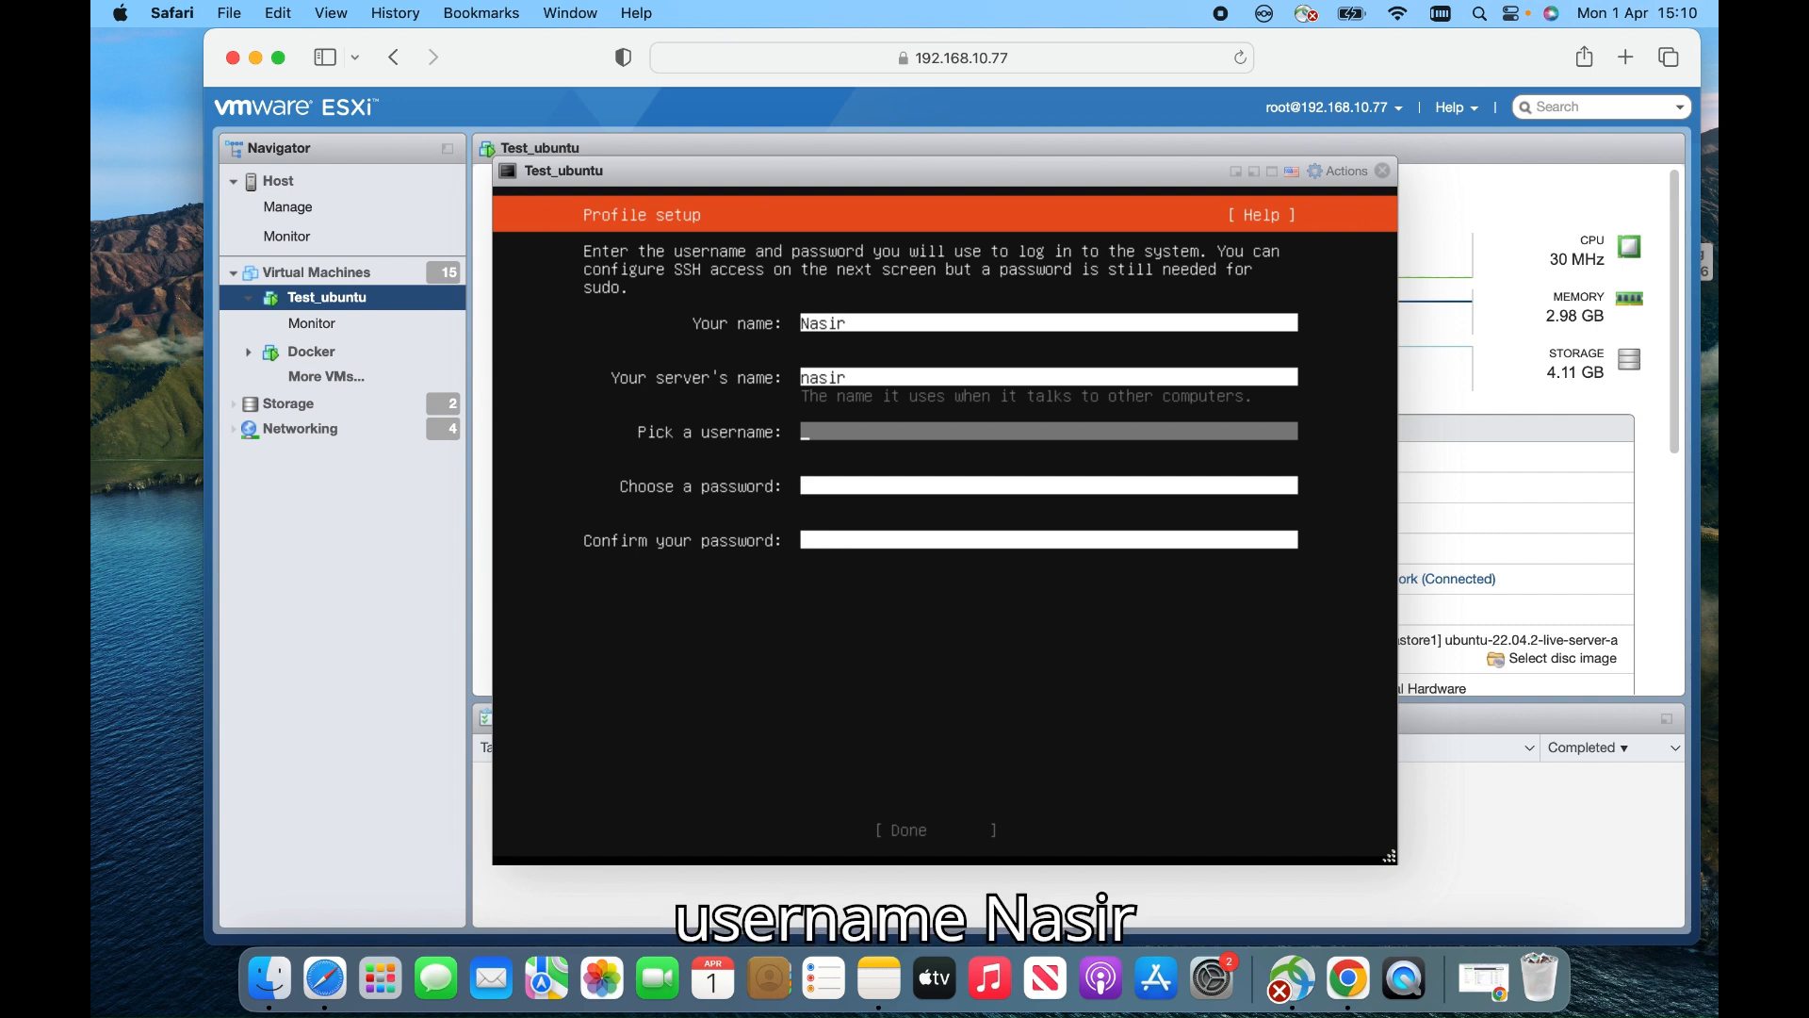
{"action": "type", "text": "nasir"}
{"action": "key", "text": "Tab"}
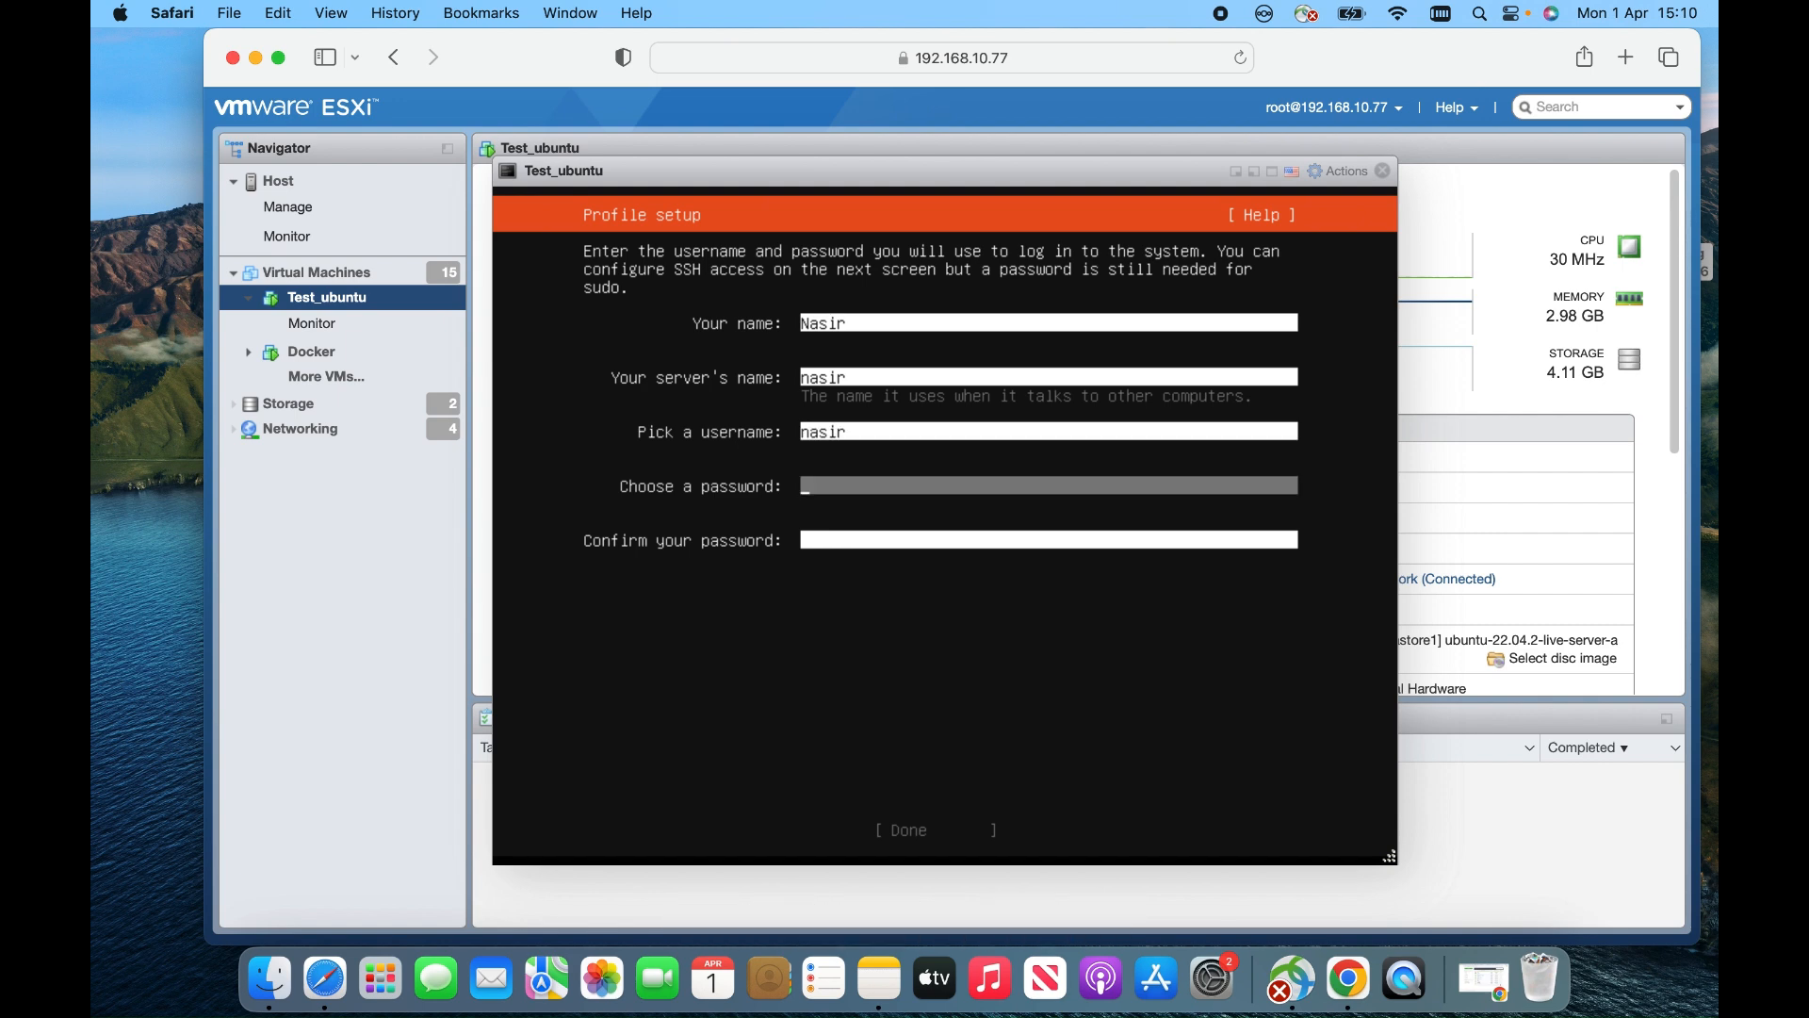
{"action": "type", "text": "**********"}
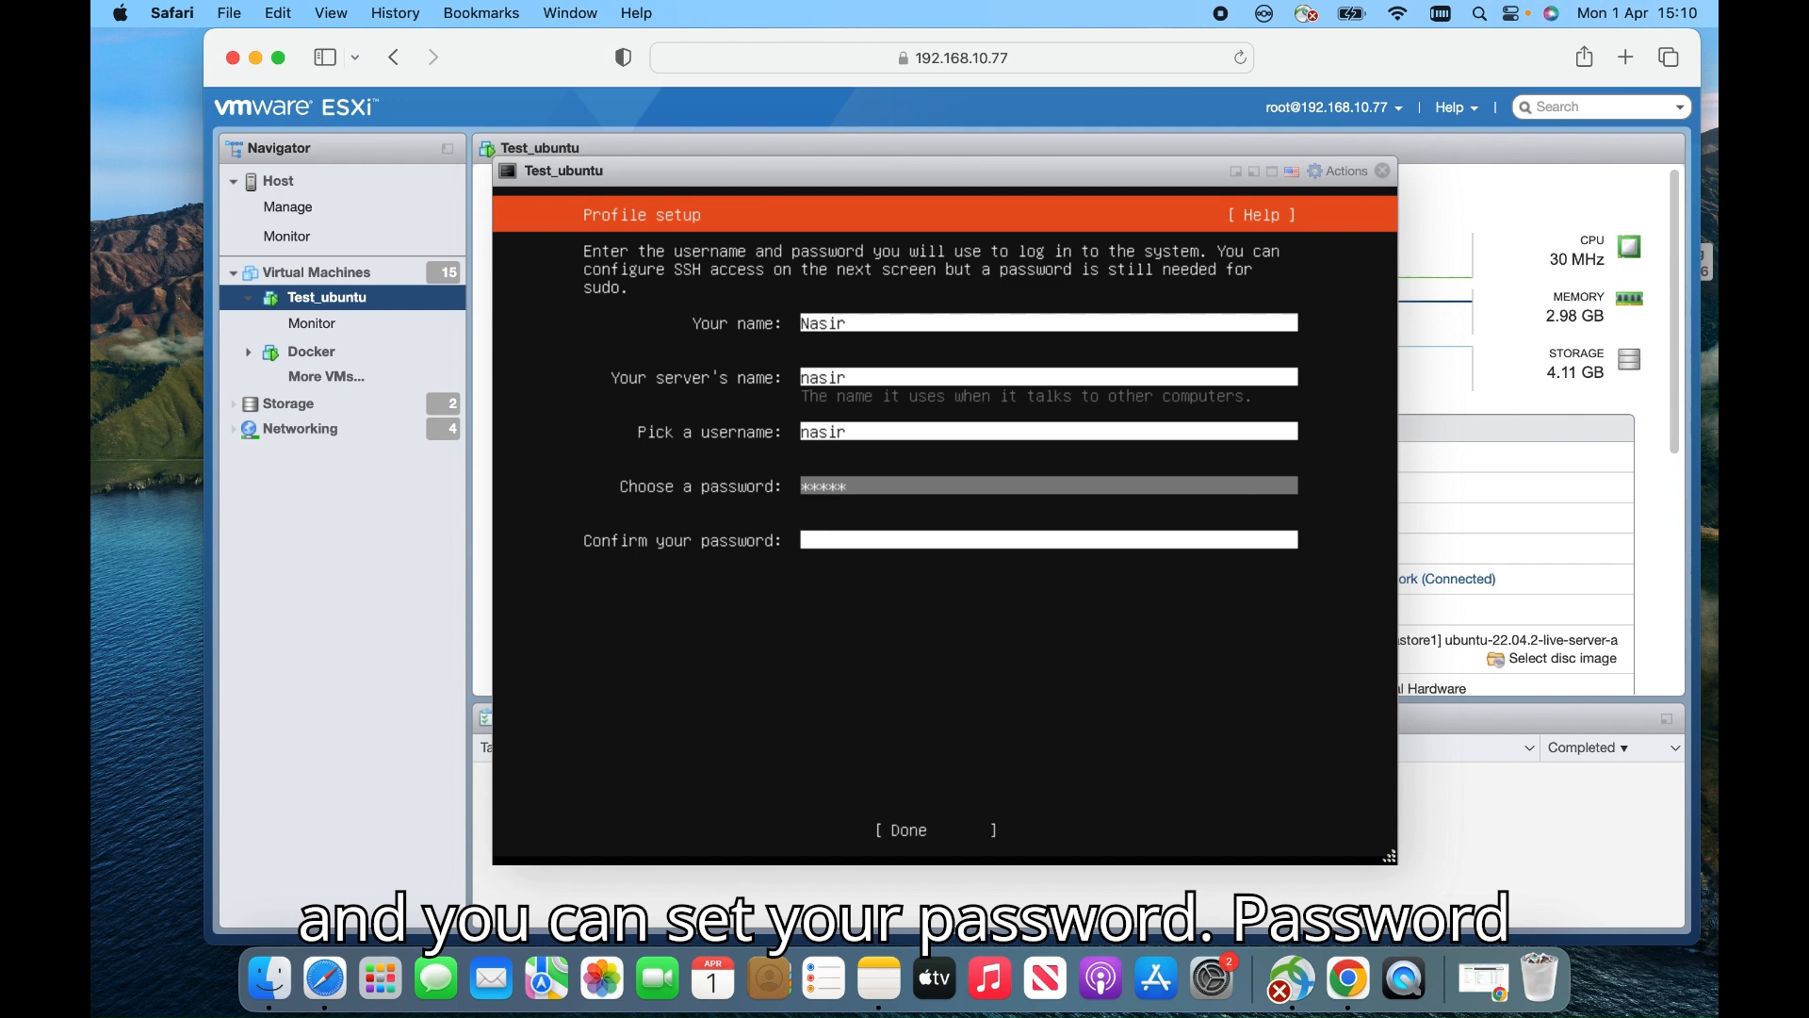
{"action": "type", "text": "**"}
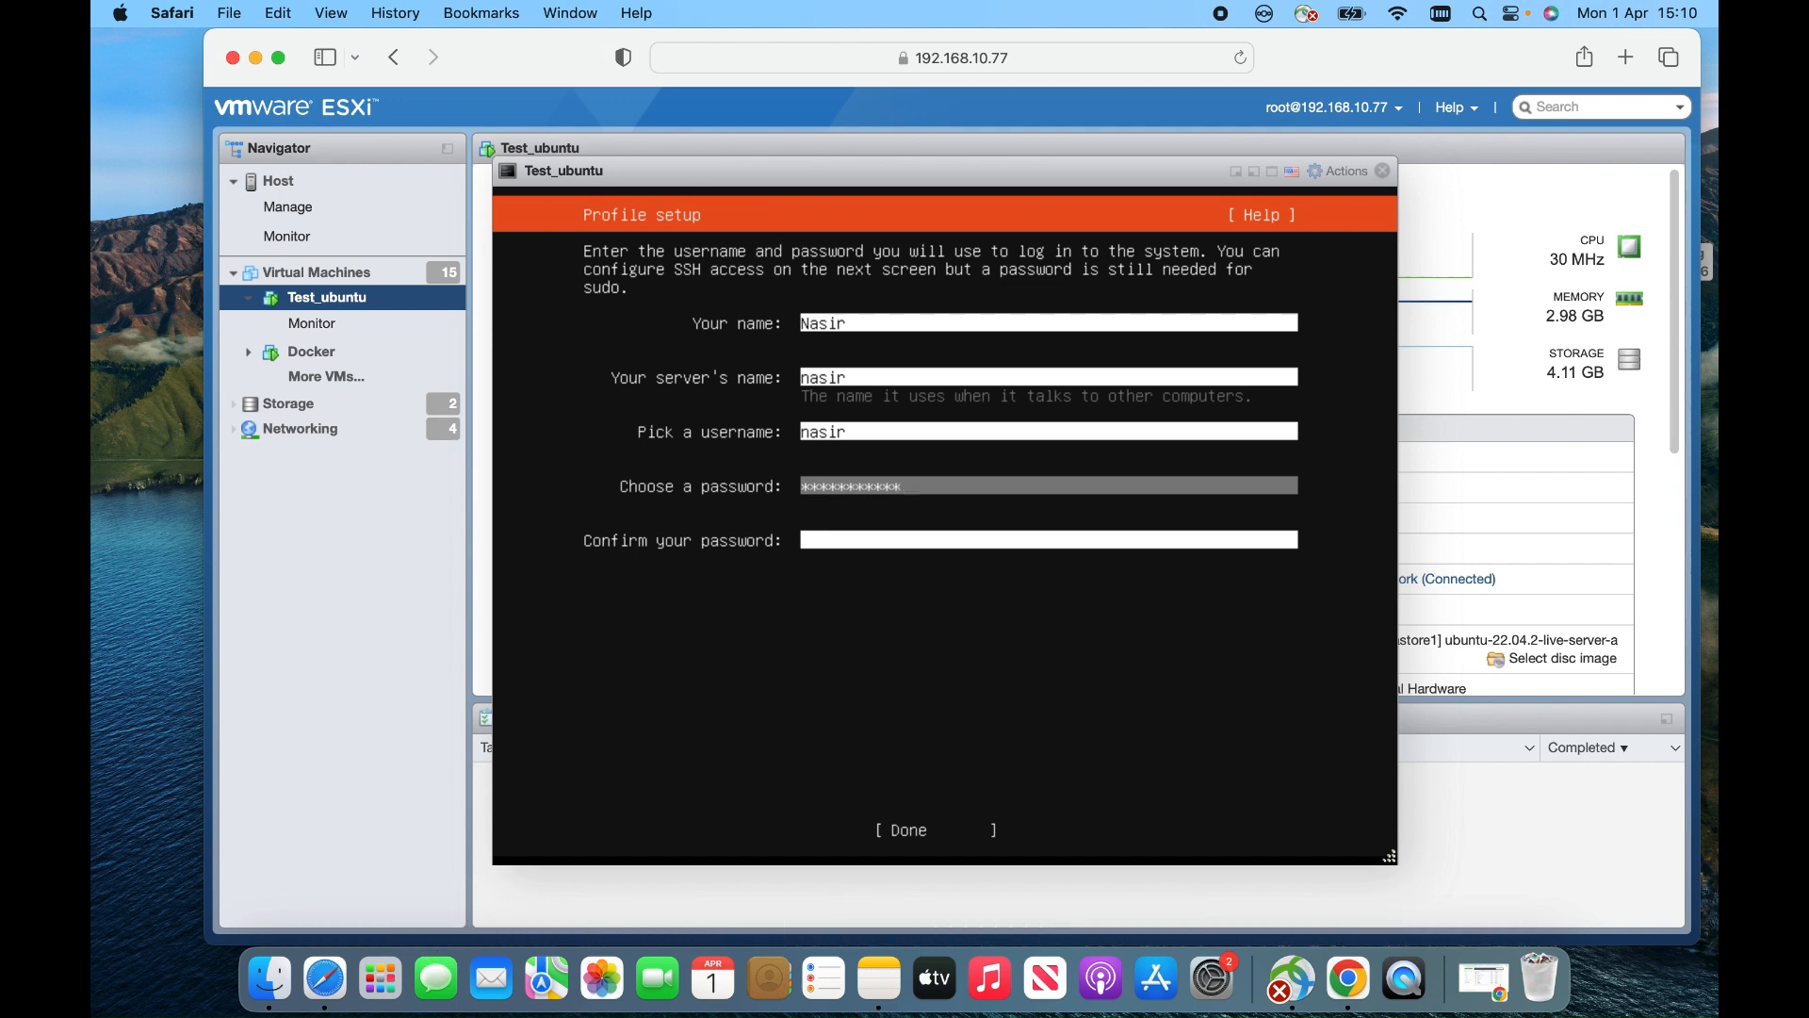
{"action": "key", "text": "Tab"}
{"action": "type", "text": "***********"}
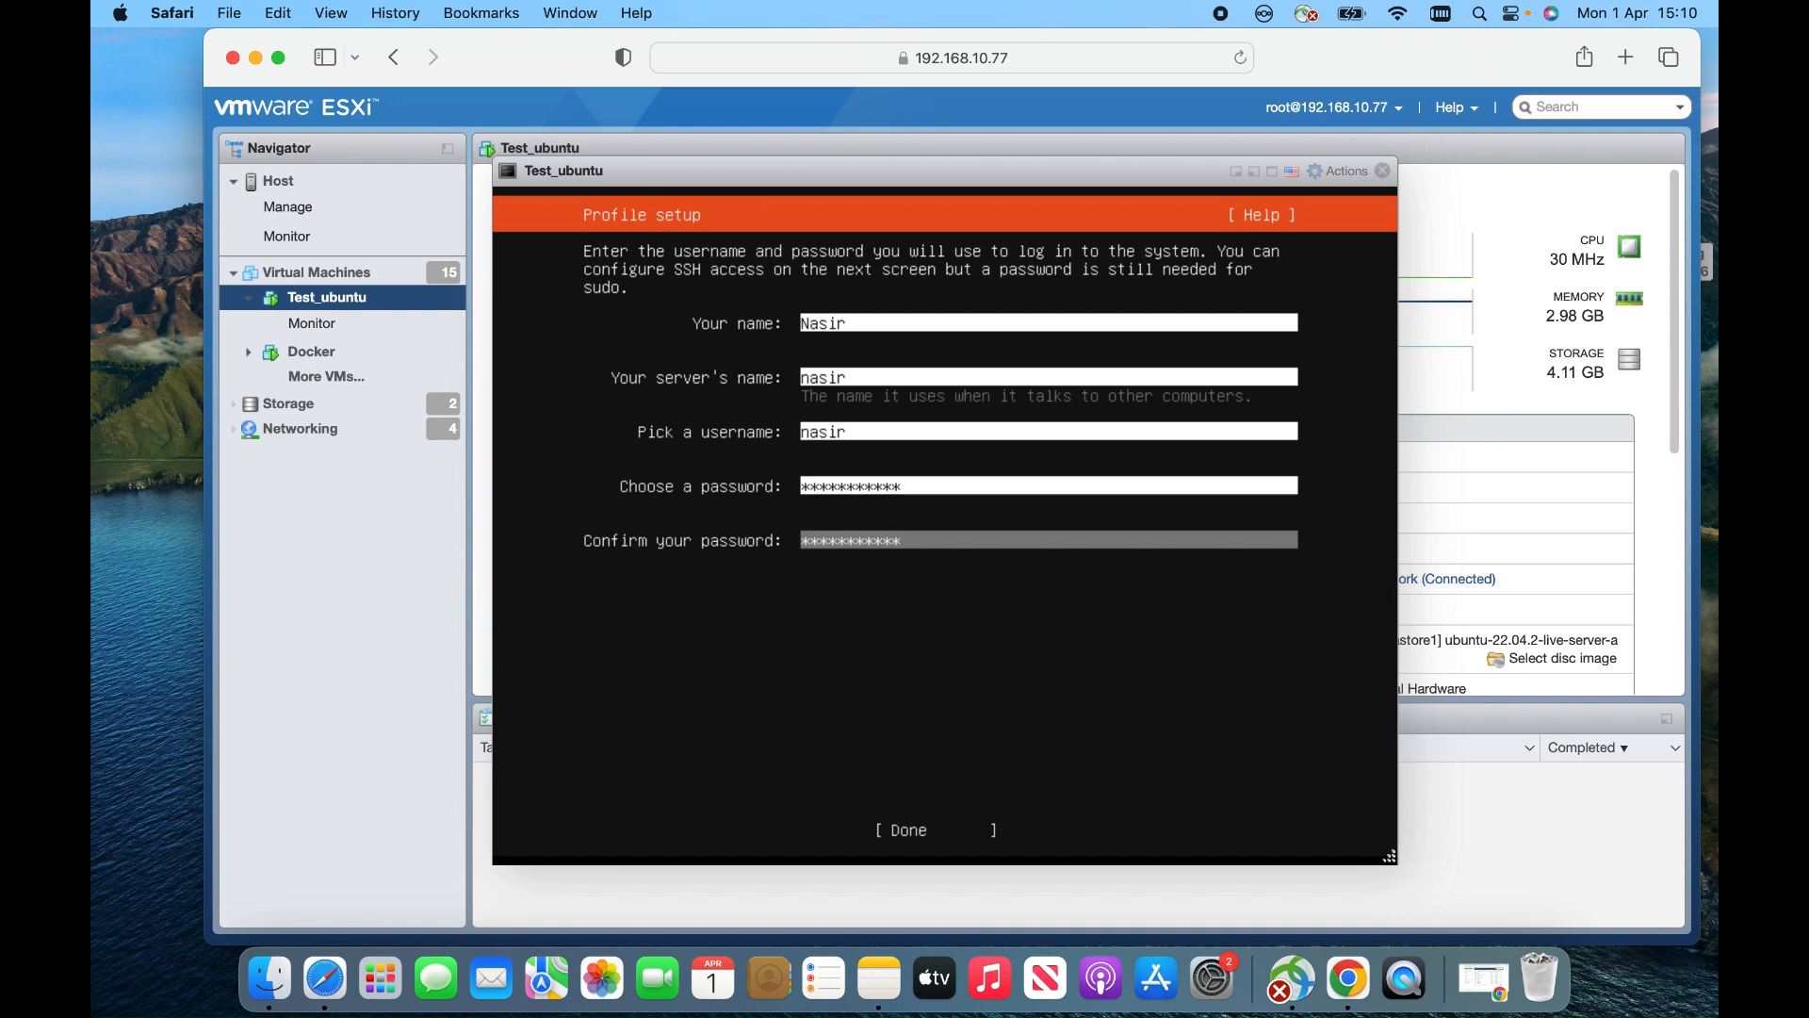
{"action": "key", "text": "Tab"}
{"action": "key", "text": "Return"}
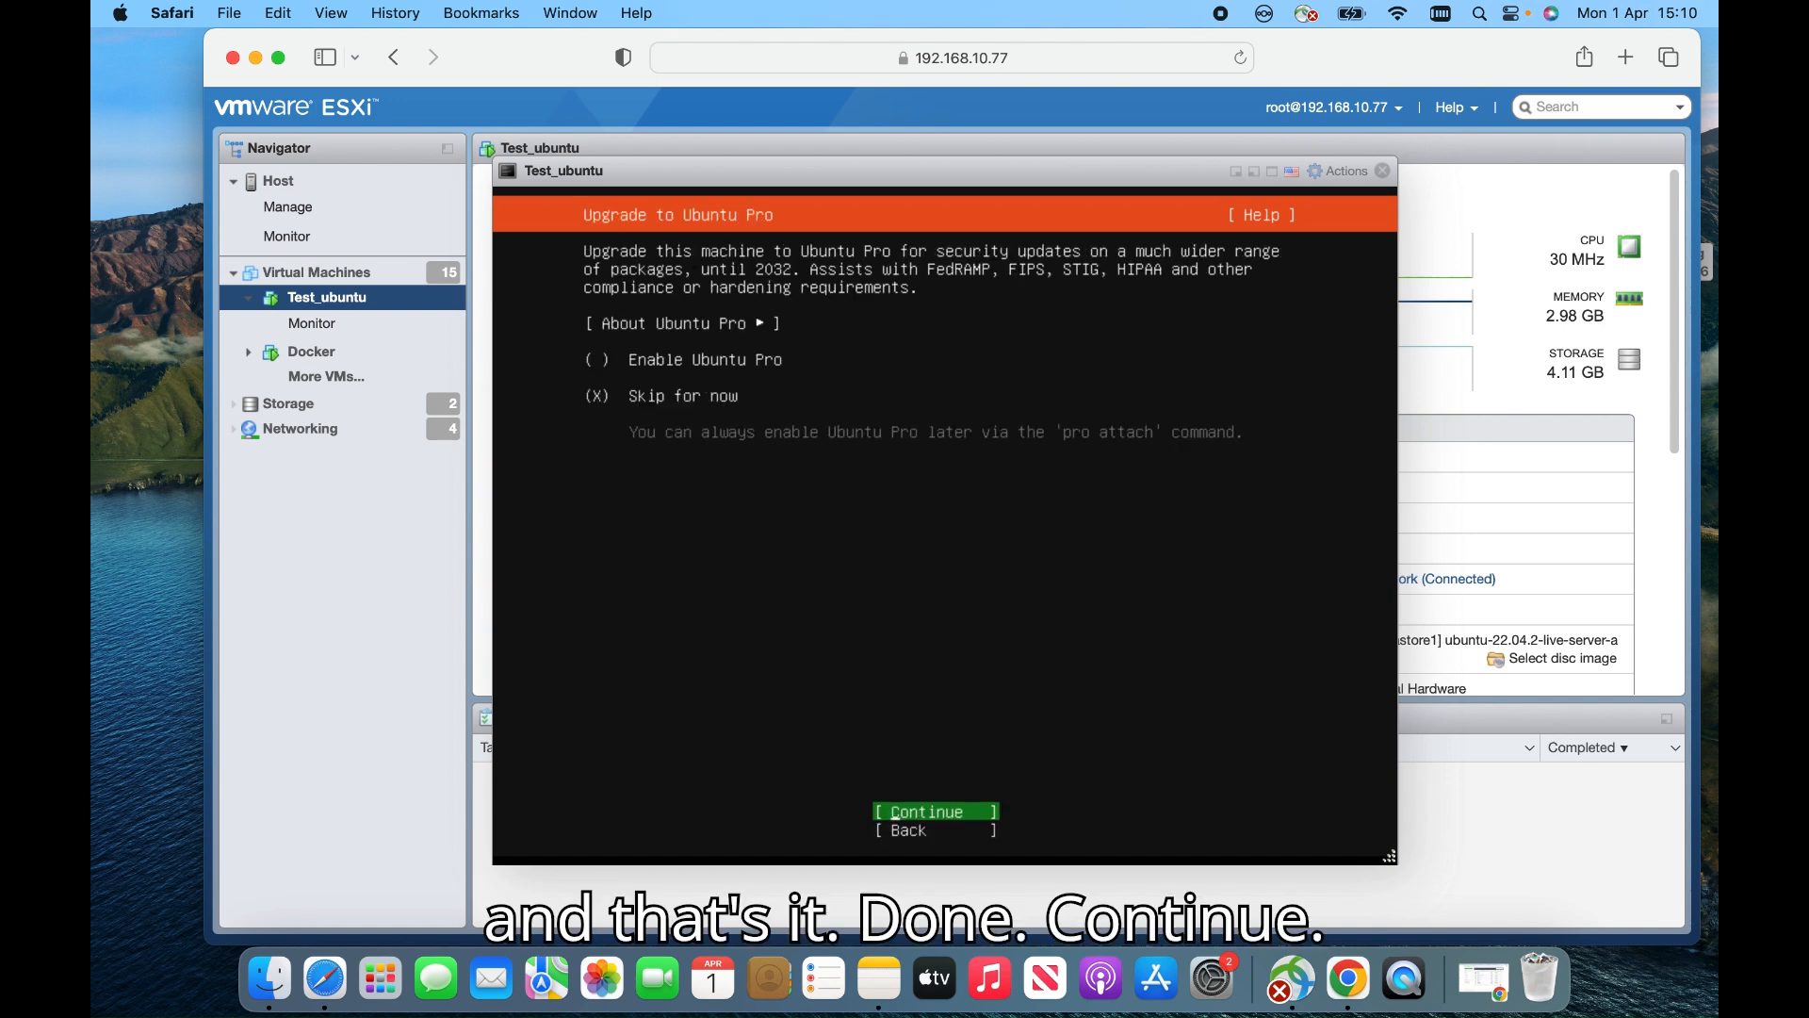
Skip Ubuntu Pro and tick Install OpenSSH server on the SSH Setup screen
{"action": "key", "text": "Return"}
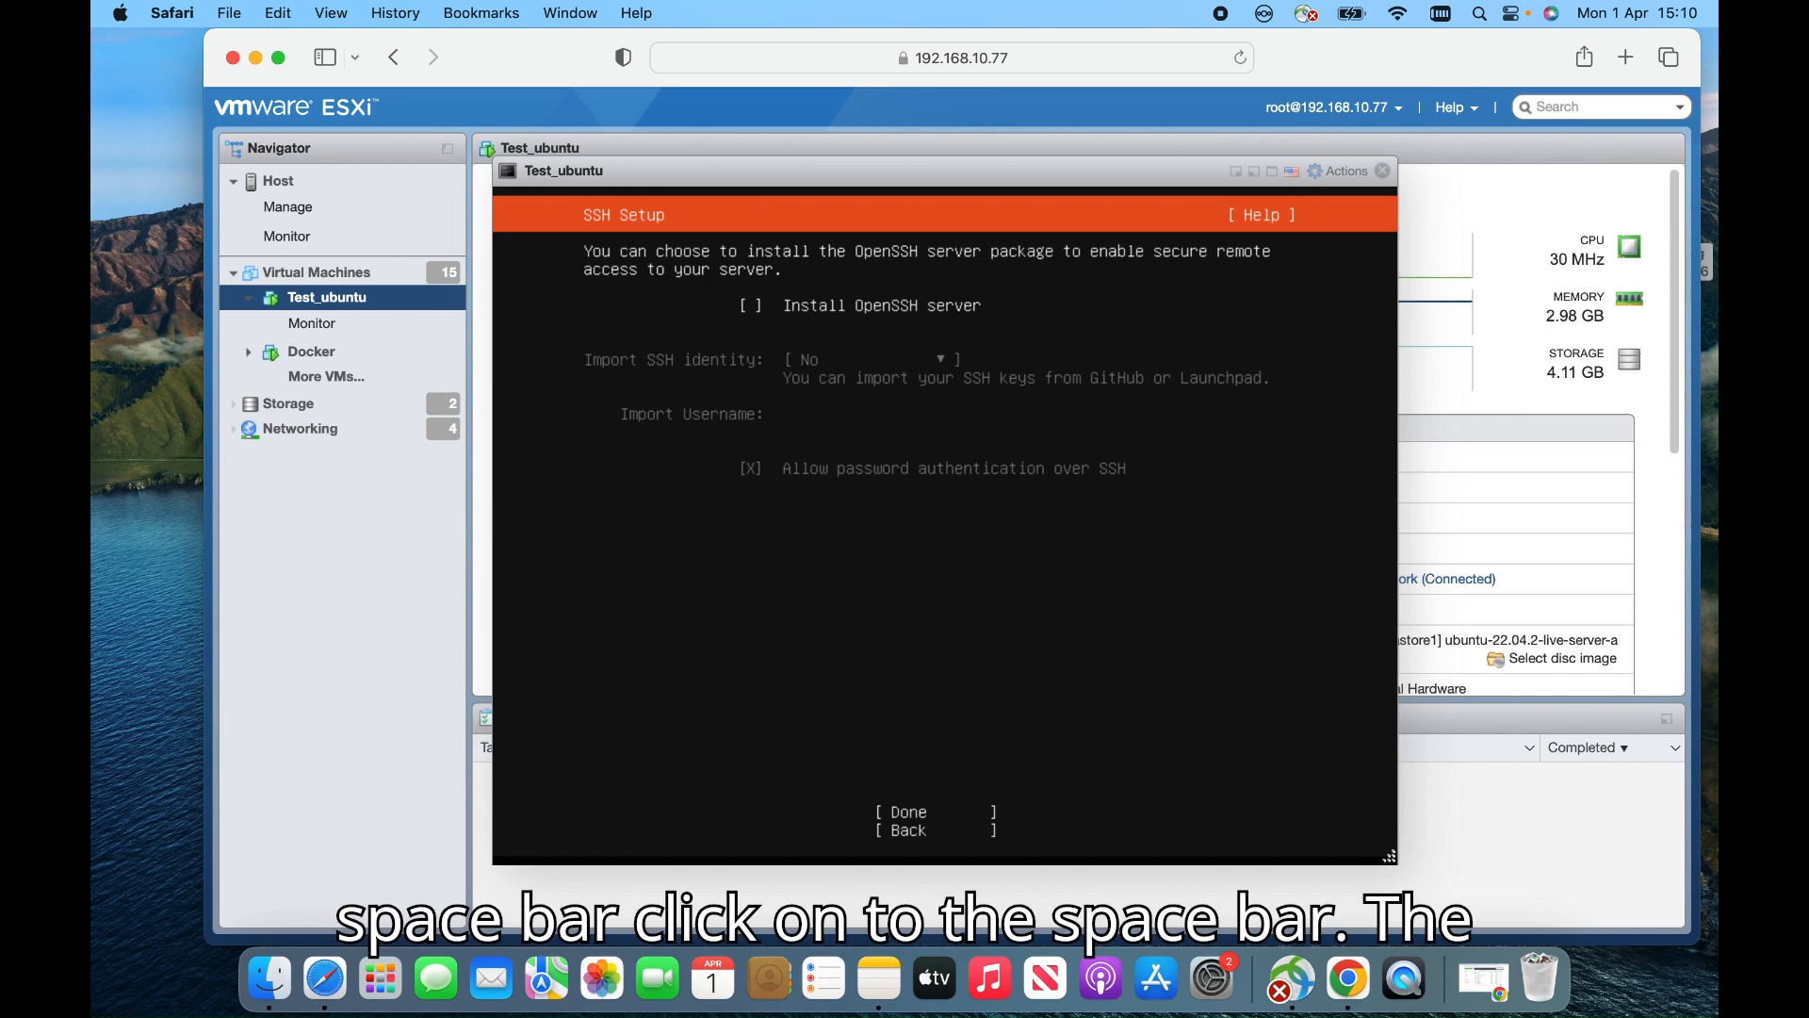
{"action": "key", "text": "space"}
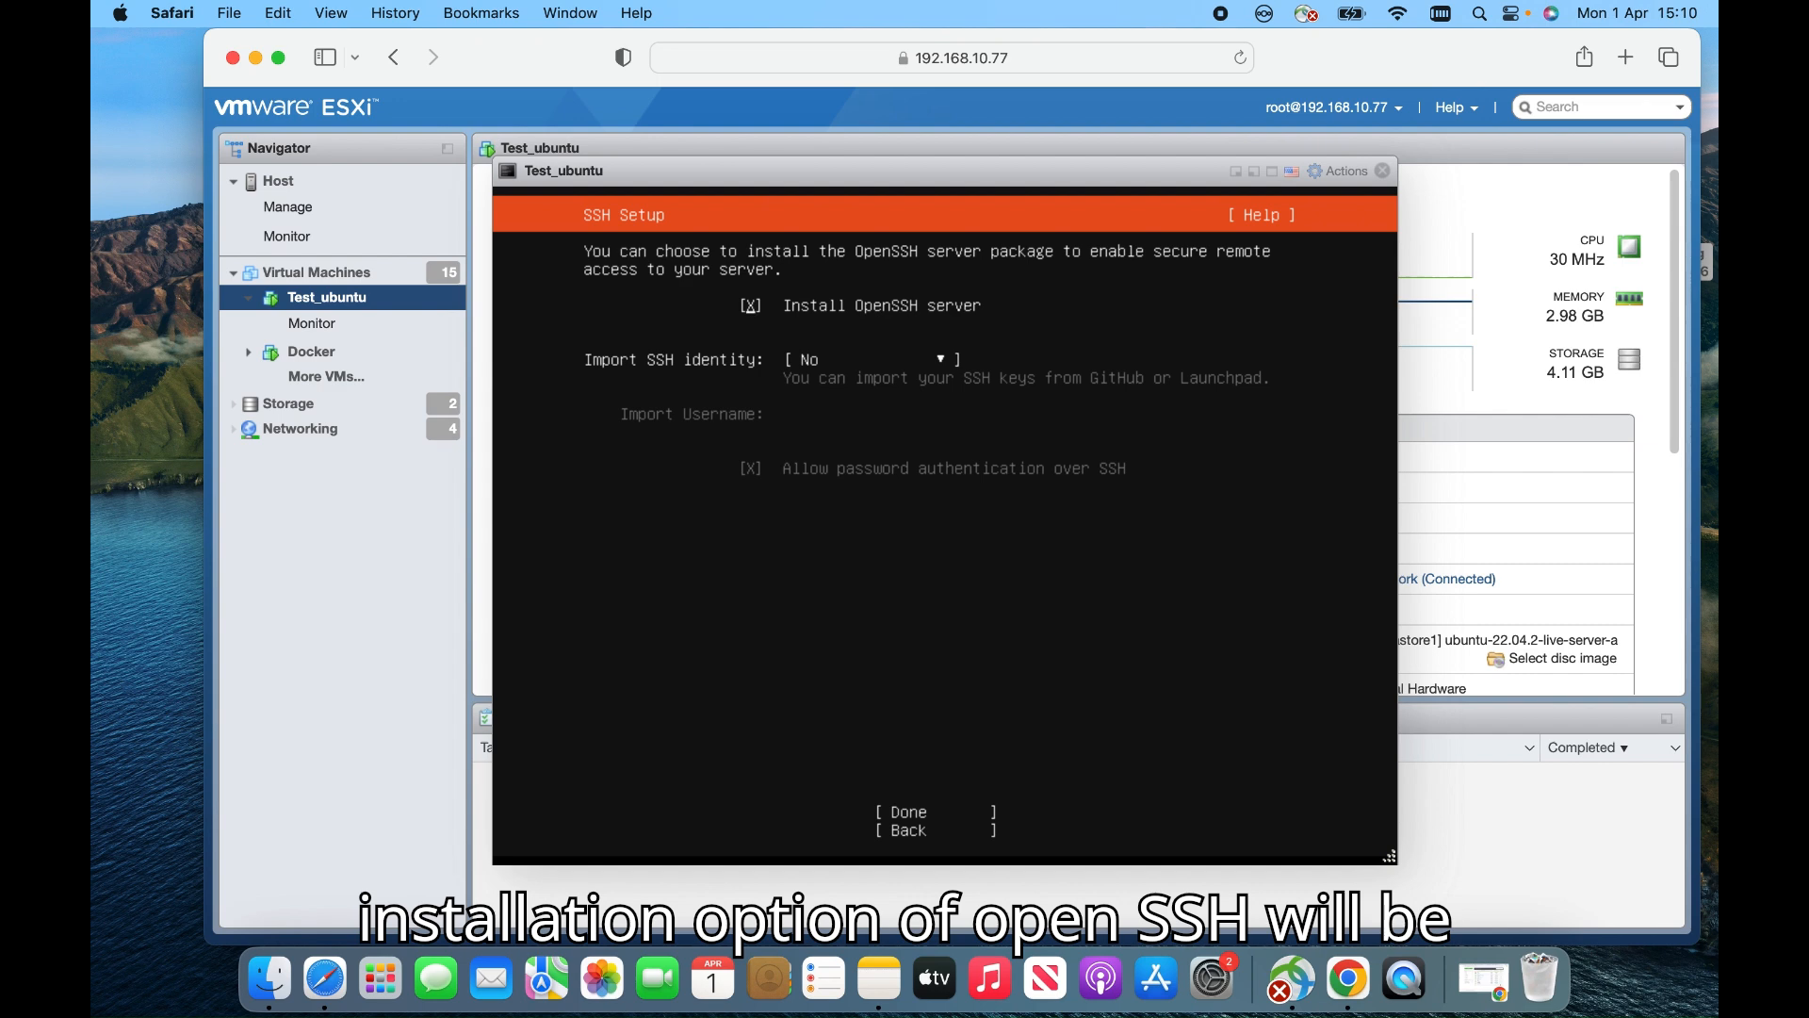
{"action": "key", "text": "Tab"}
{"action": "key", "text": "Tab"}
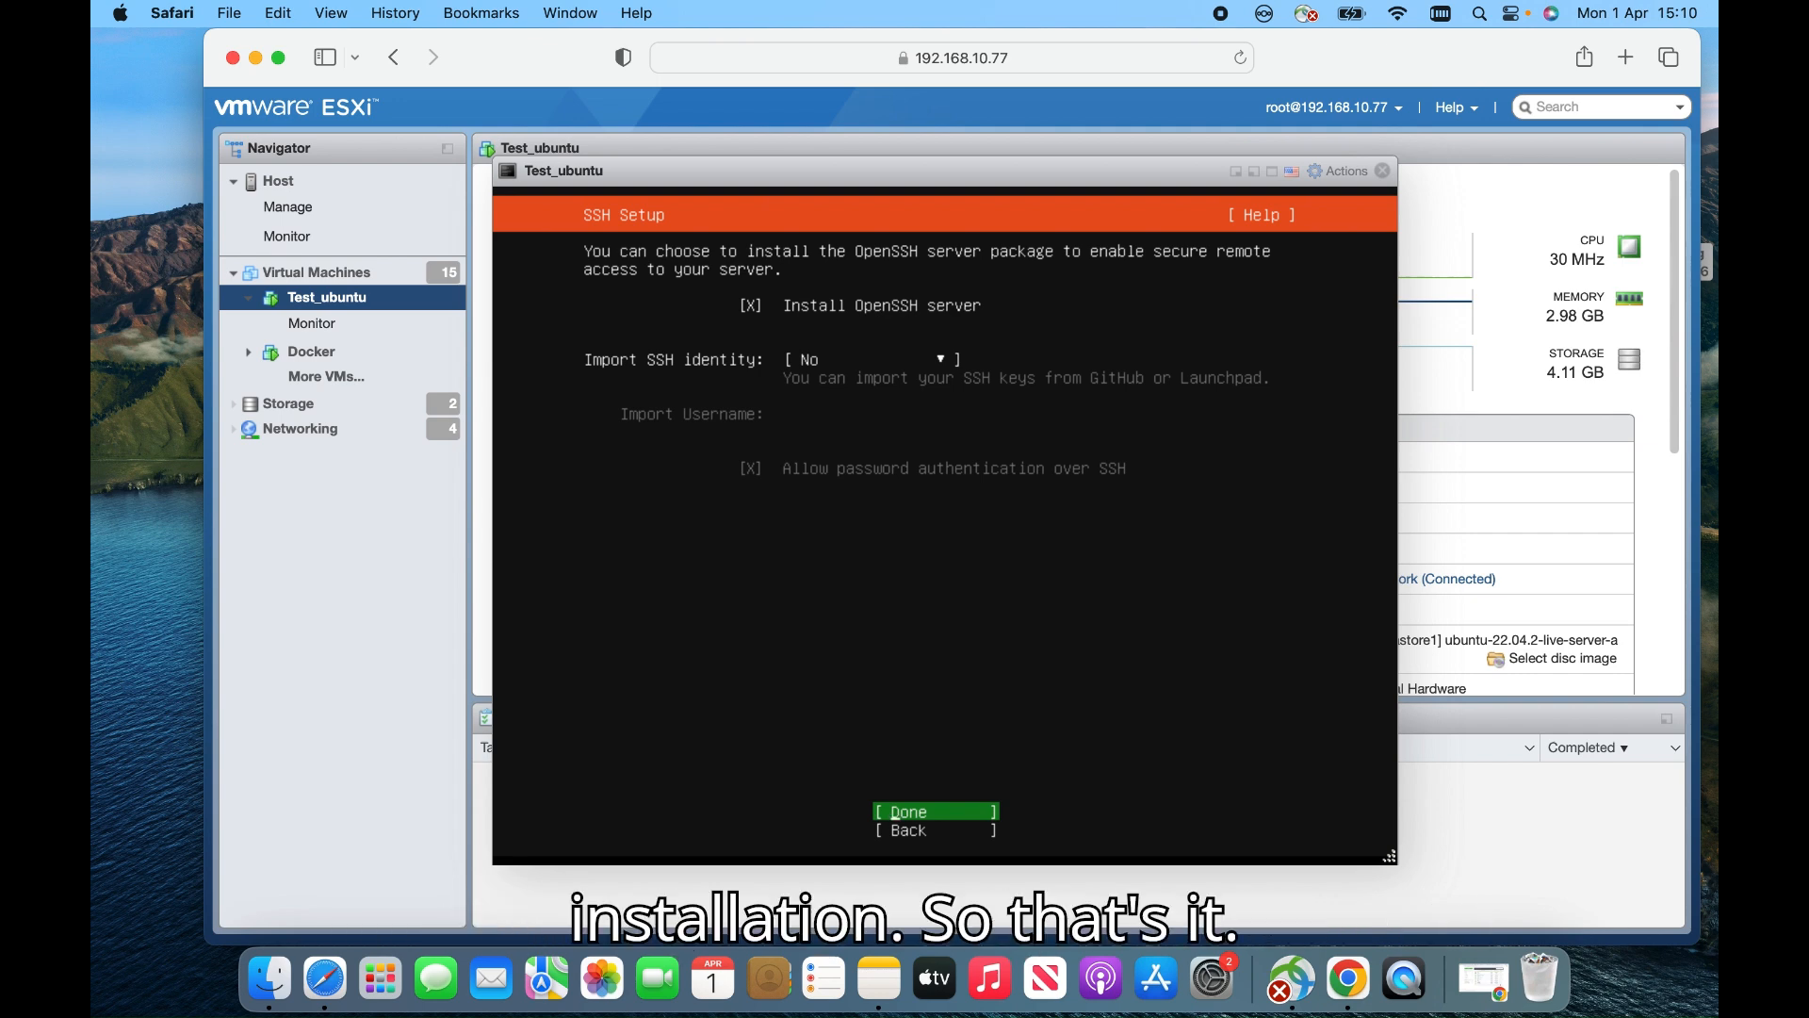
Confirm the SSH settings, skip all featured snaps, and let the installation run to Install complete
{"action": "key", "text": "Return"}
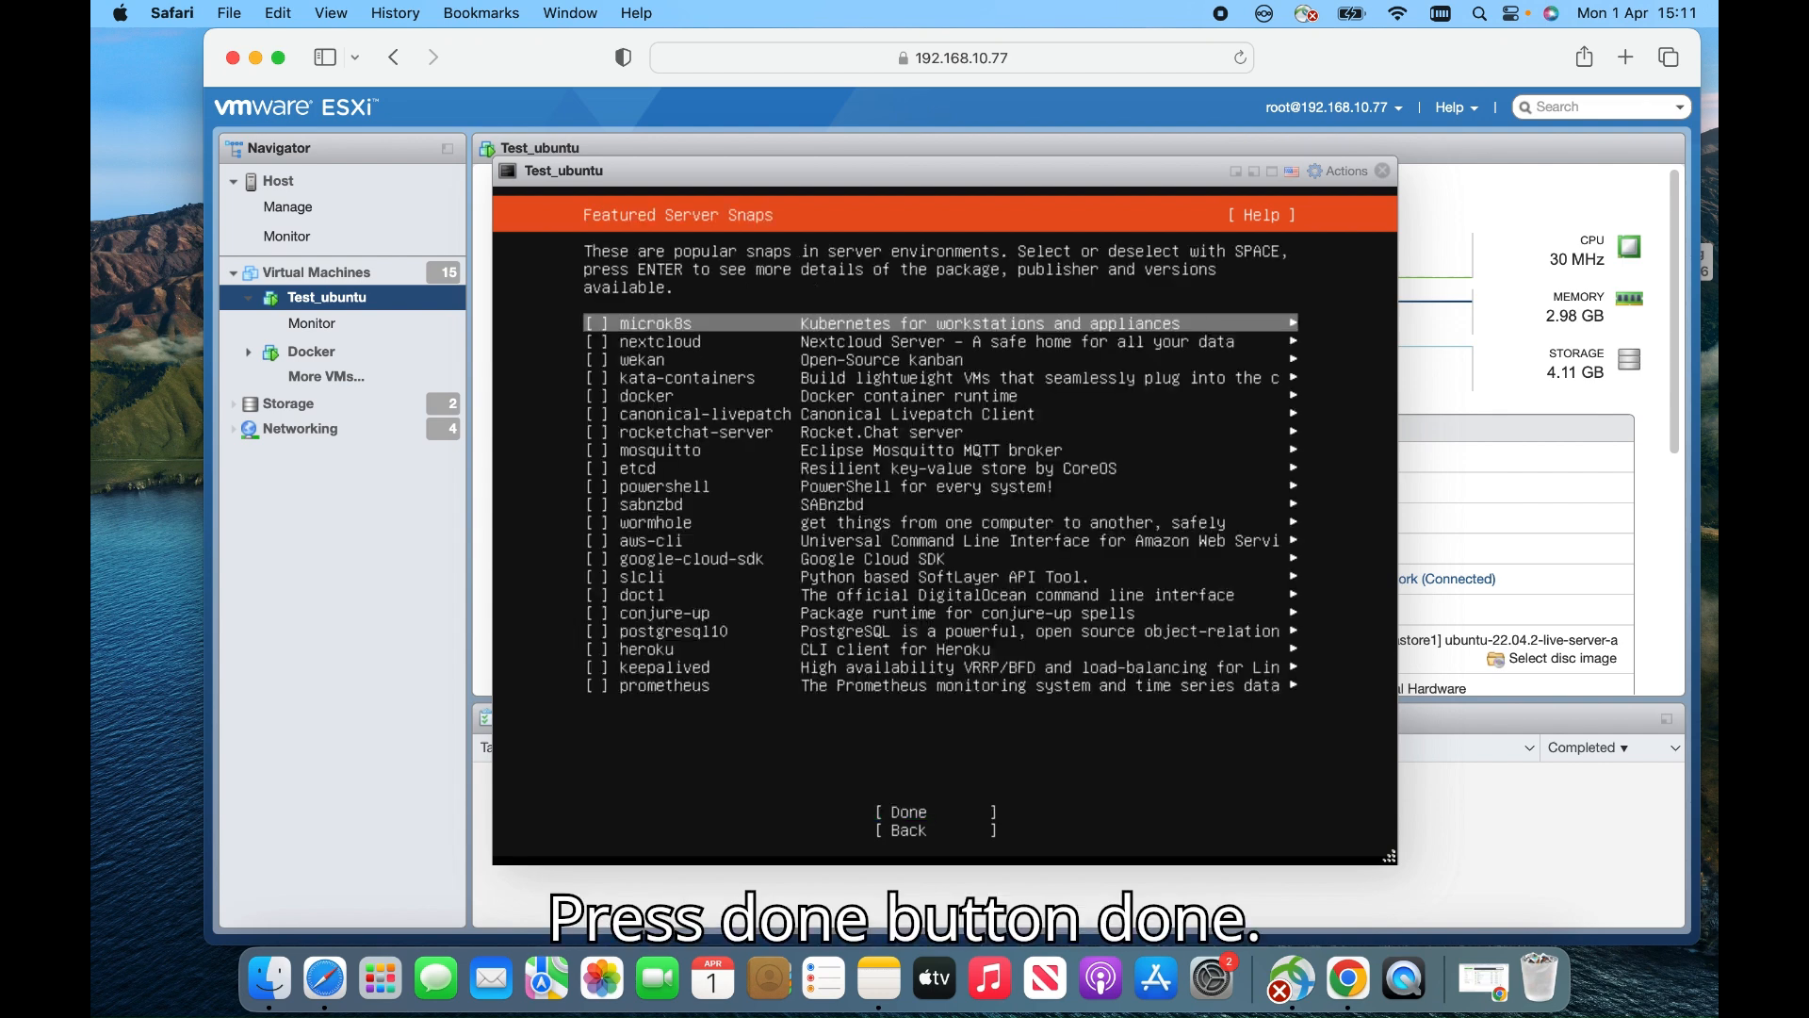
{"action": "key", "text": "Tab"}
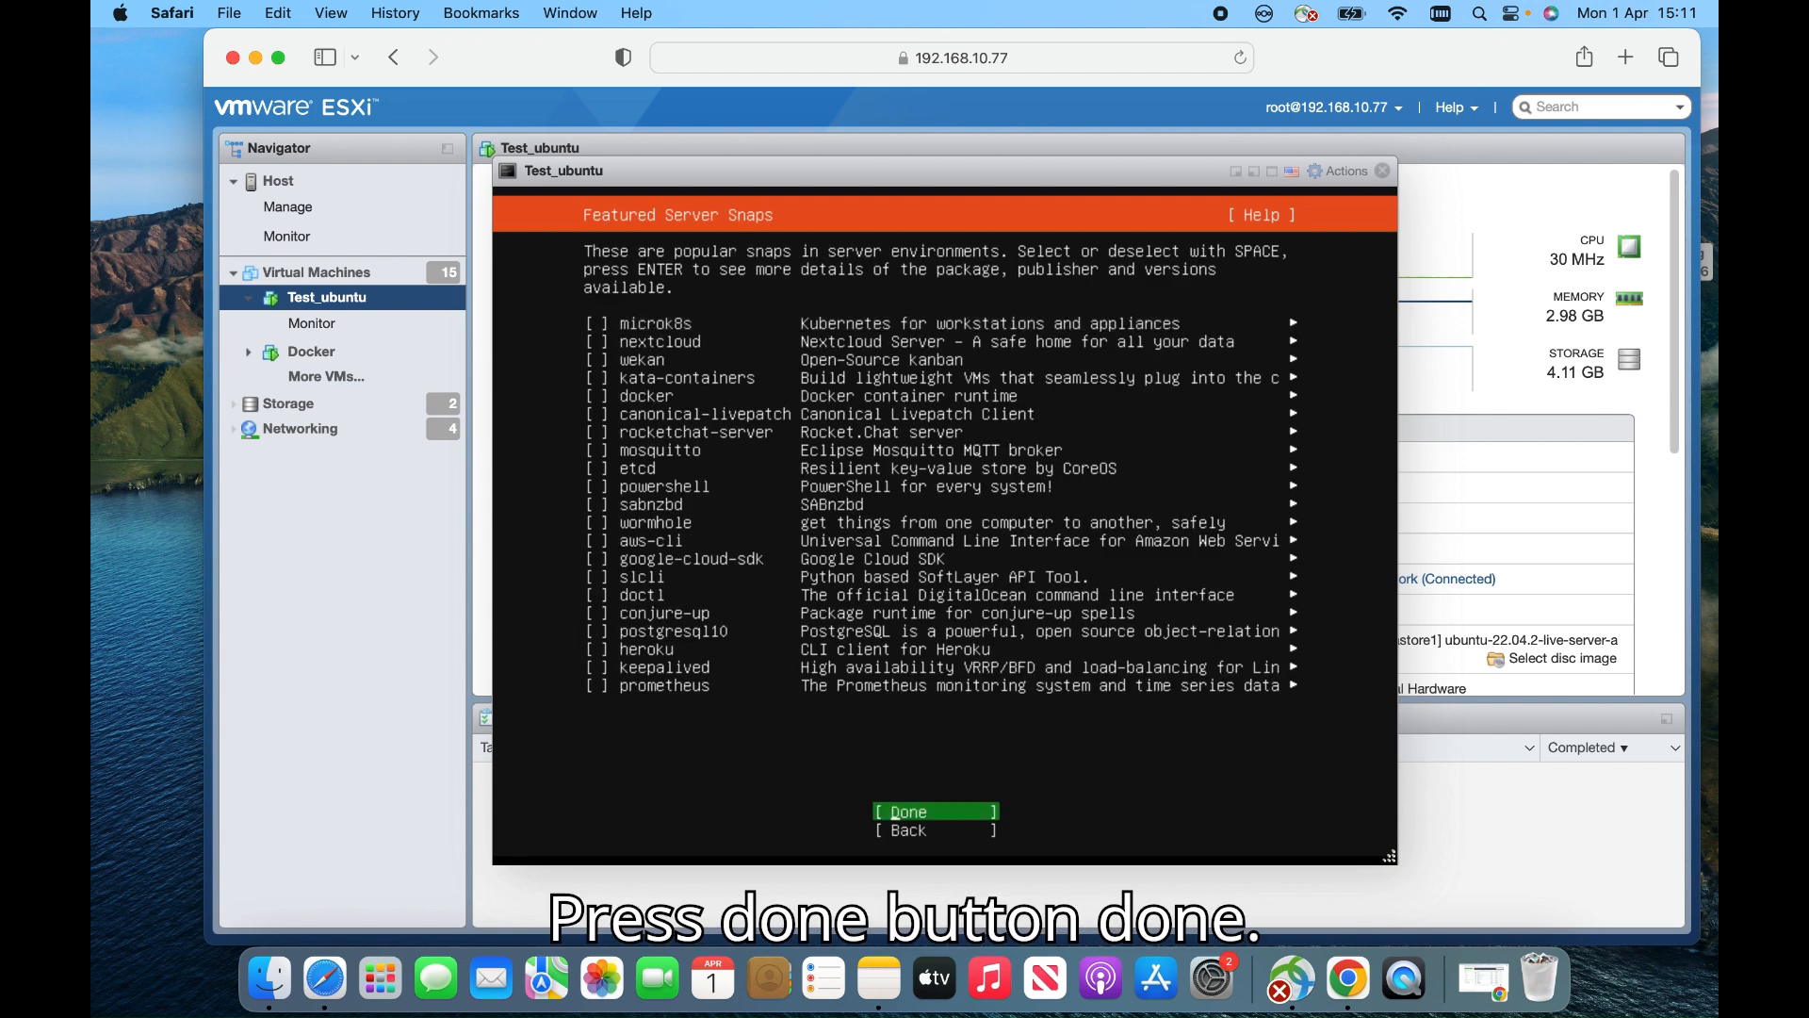
{"action": "key", "text": "Return"}
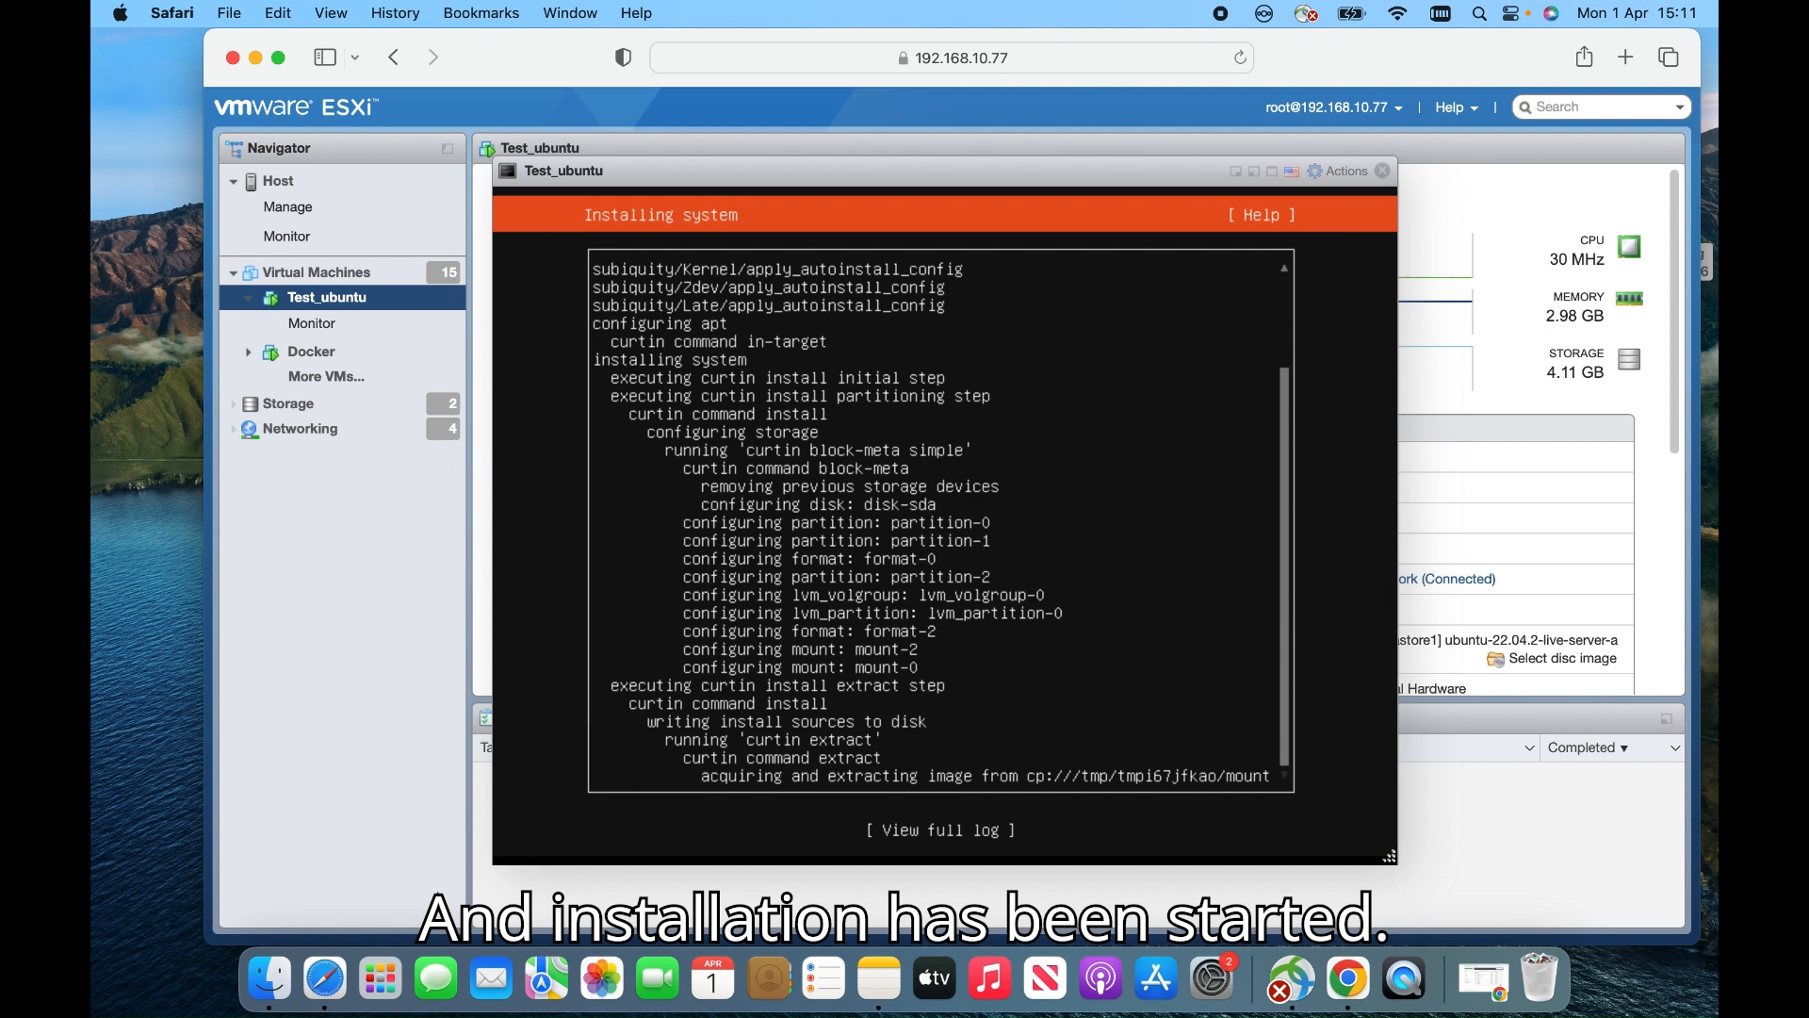
{"action": "key", "text": "Tab"}
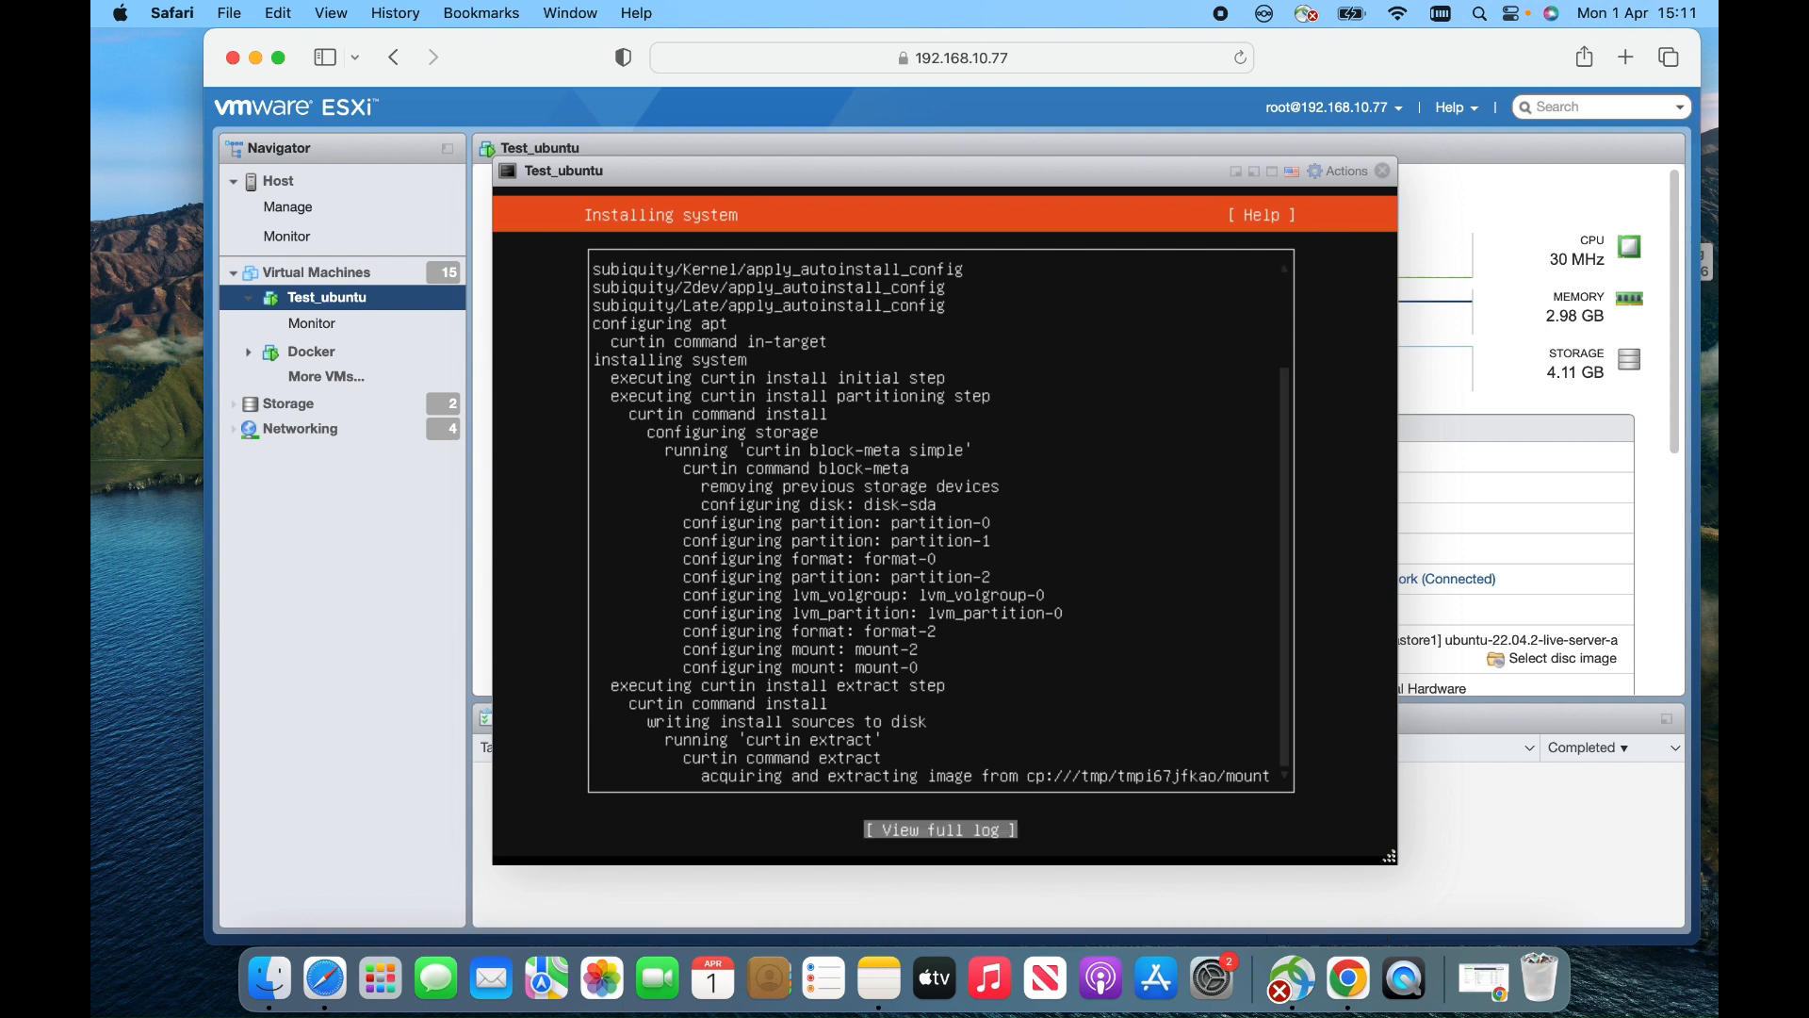
{"action": "key", "text": "Tab"}
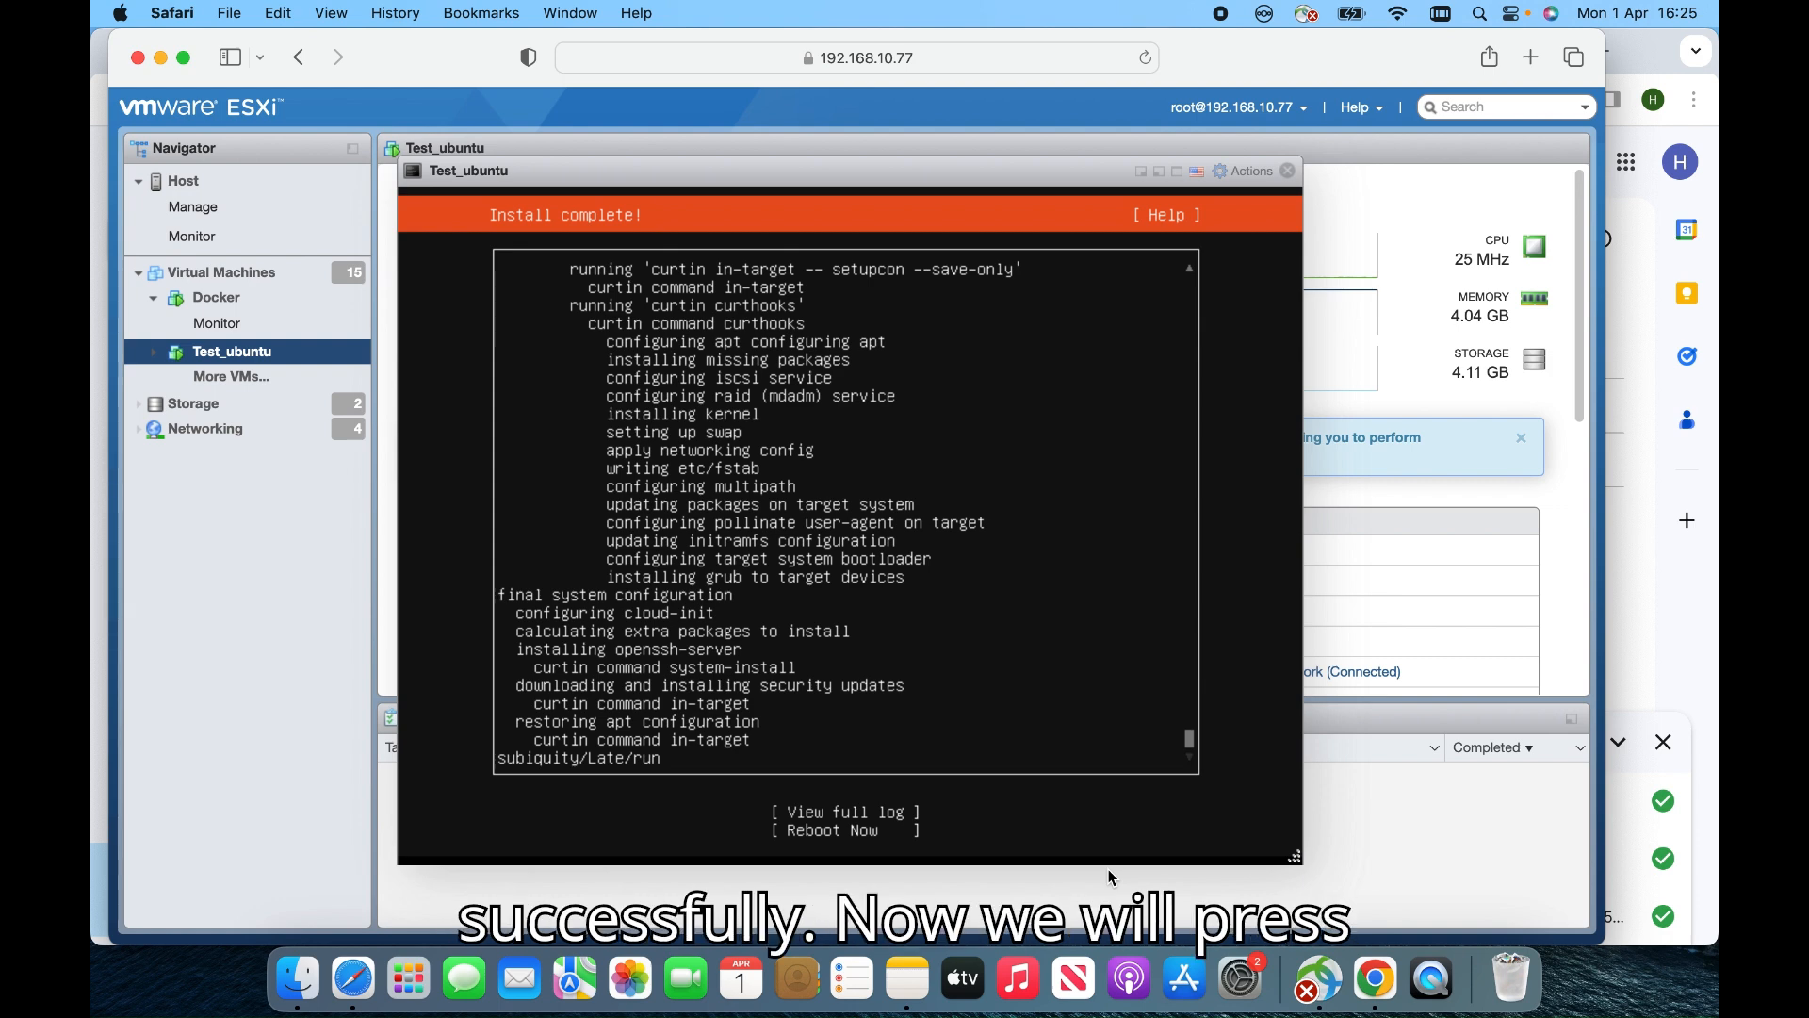
Select Reboot Now on the Install complete screen to restart Test_ubuntu
{"action": "key", "text": "Tab"}
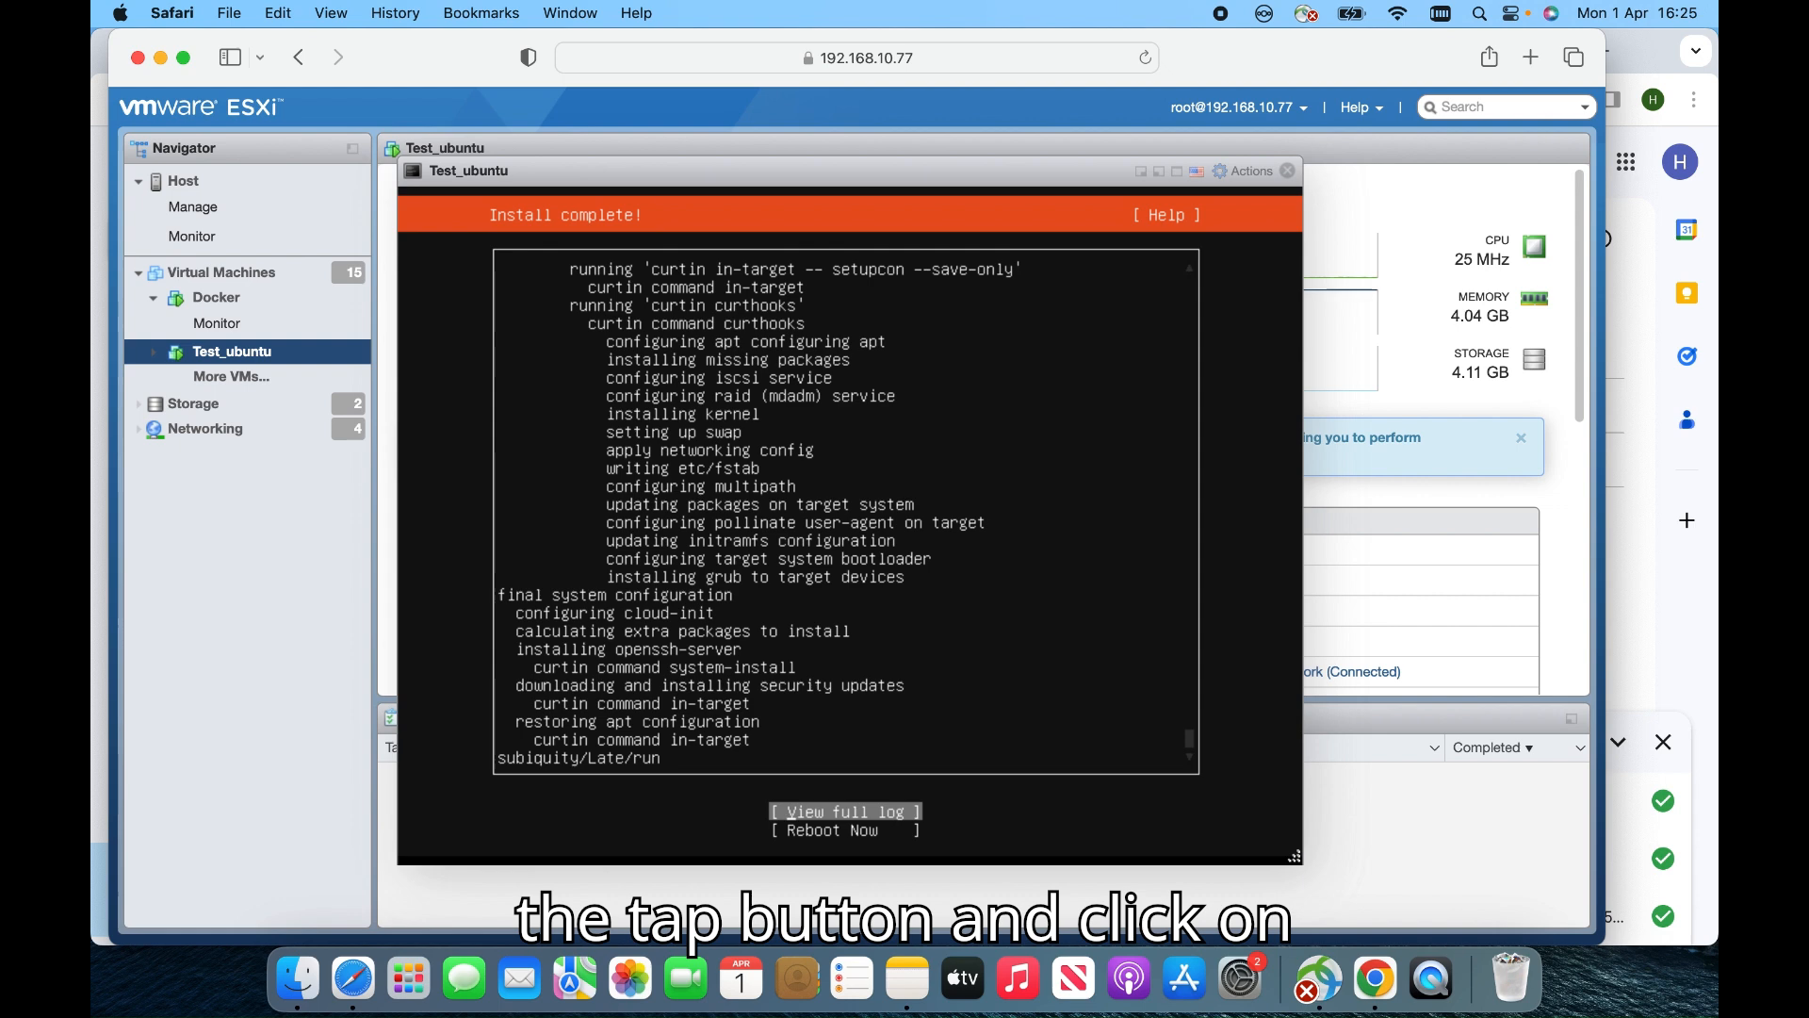
{"action": "key", "text": "Tab"}
{"action": "key", "text": "Return"}
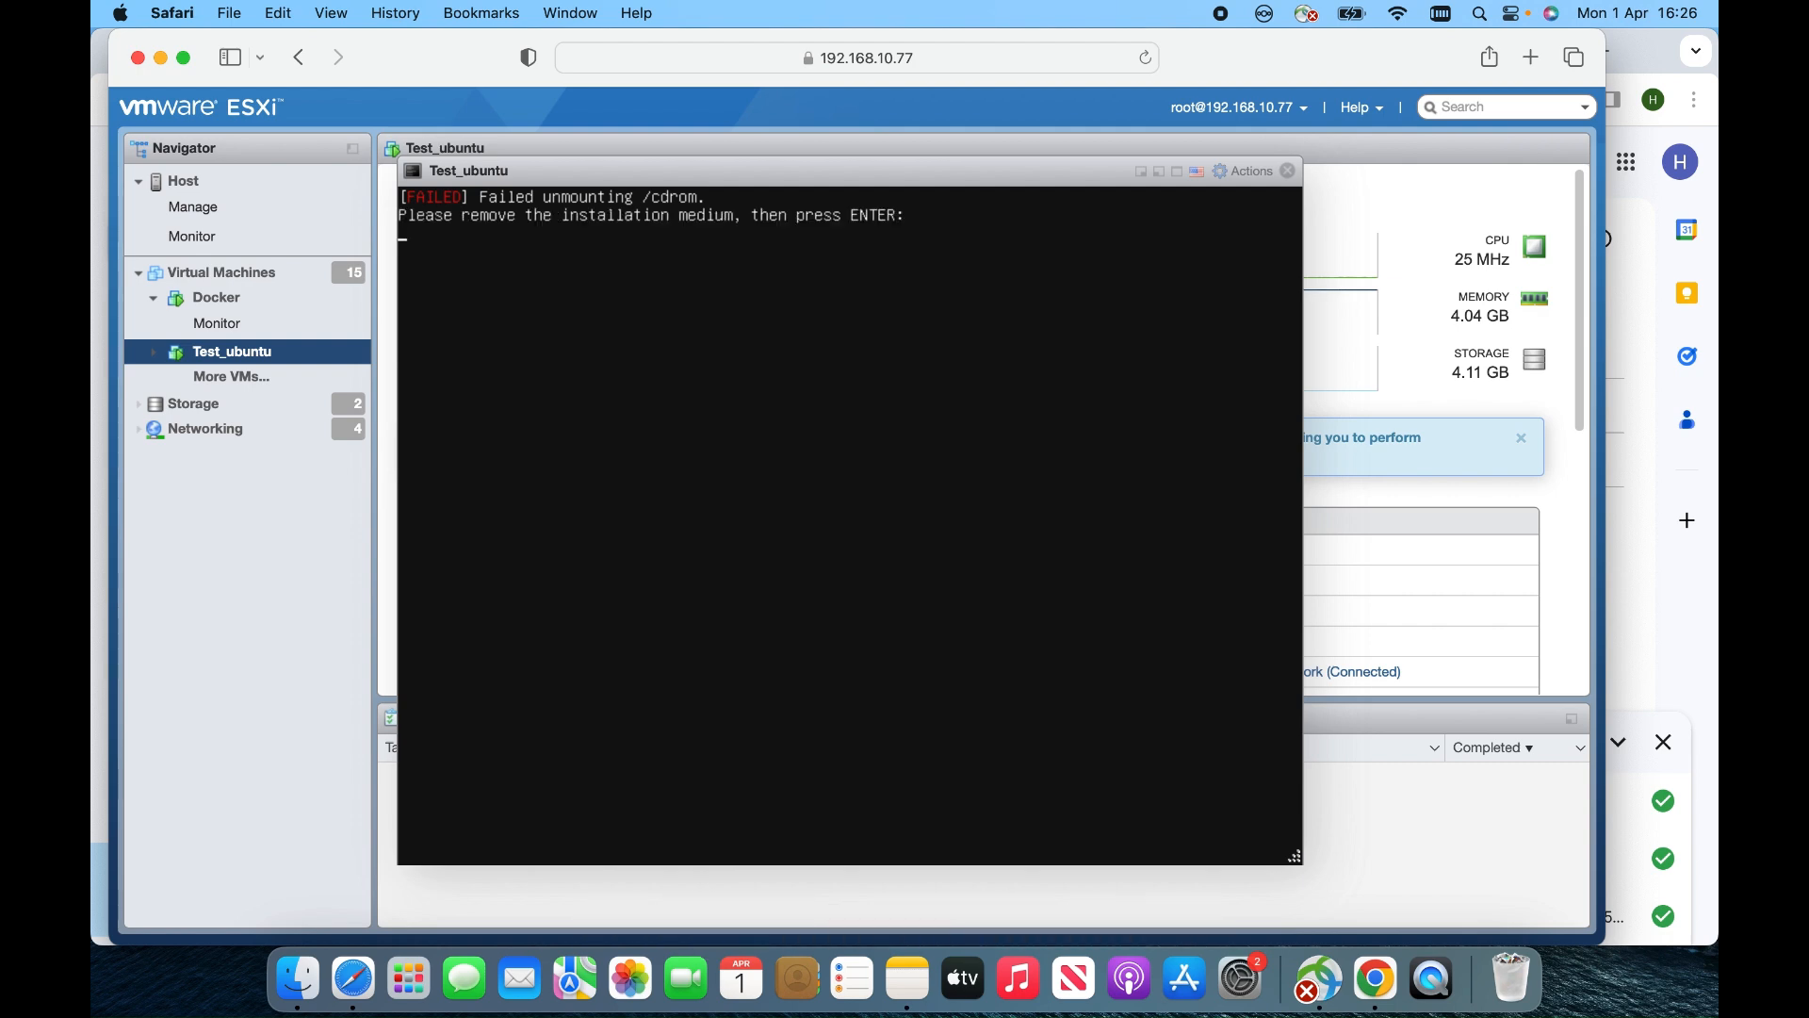
Dismiss the remove-installation-medium prompt so the VM boots from its disk
{"action": "key", "text": "Return"}
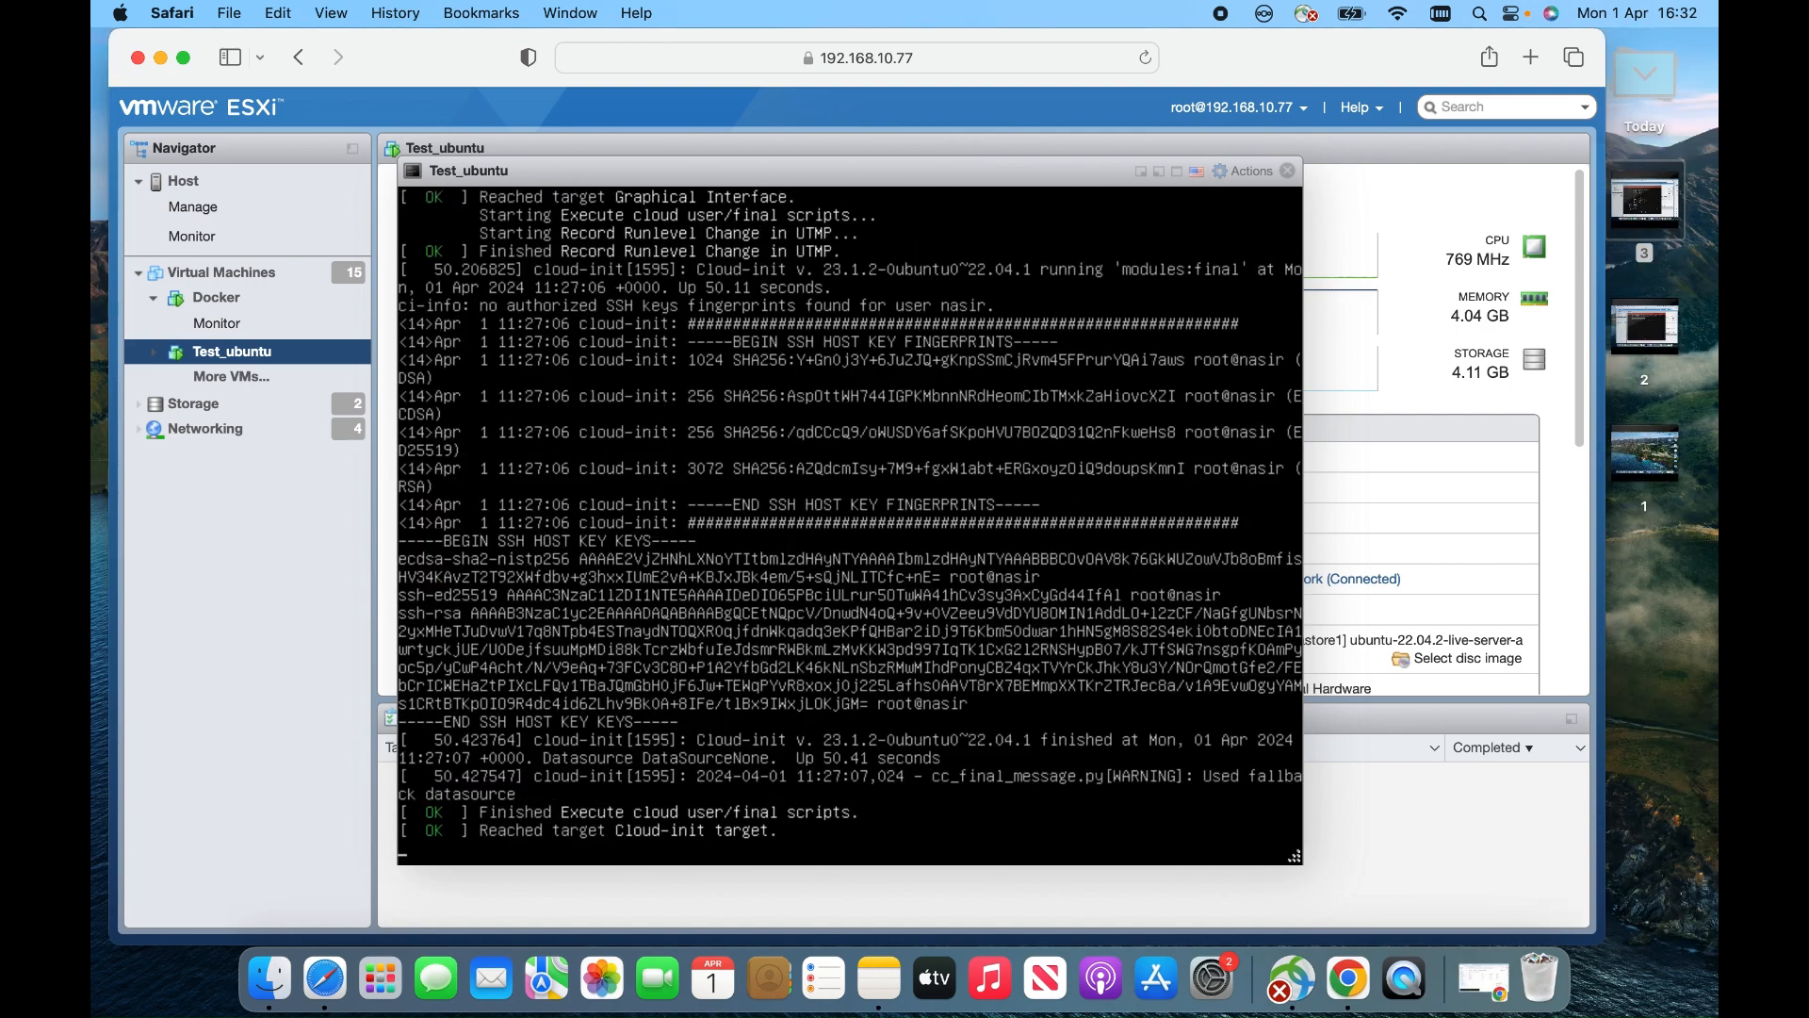
Log in at the console with the new account's username and password to reach the shell
{"action": "key", "text": "Return"}
{"action": "key", "text": "Return"}
{"action": "key", "text": "Return"}
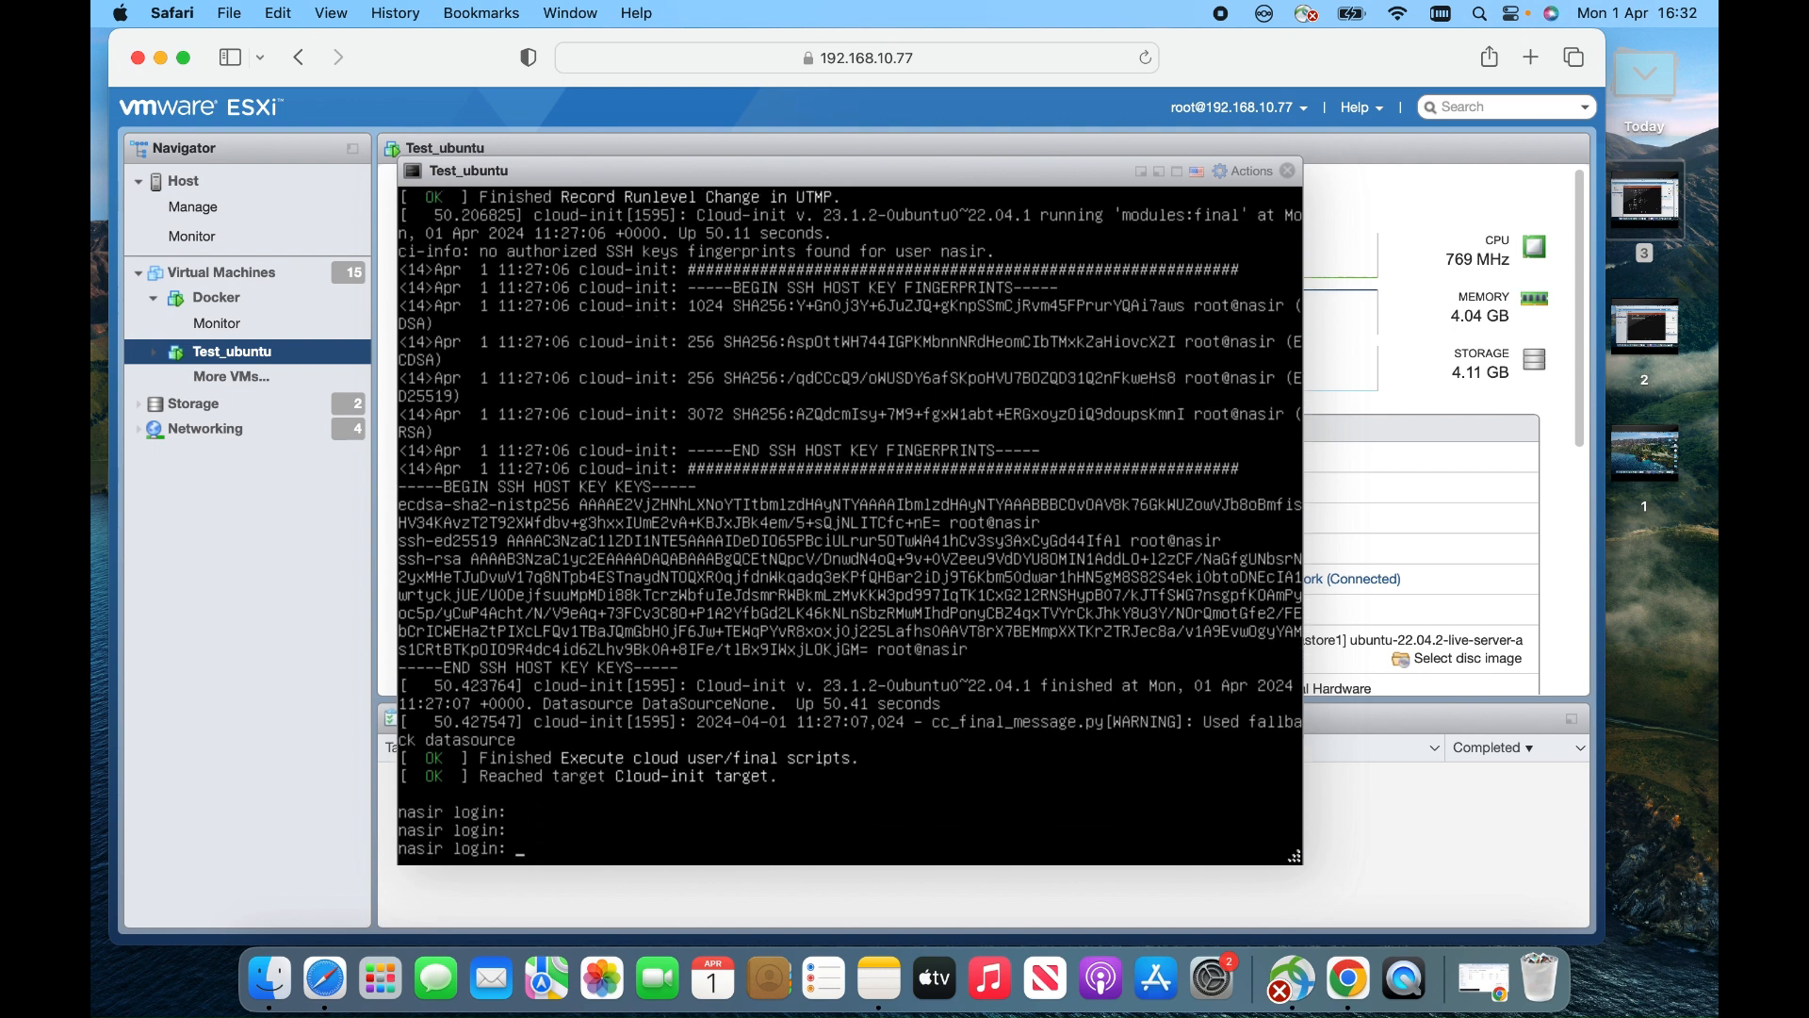
{"action": "type", "text": "nasir"}
{"action": "key", "text": "Return"}
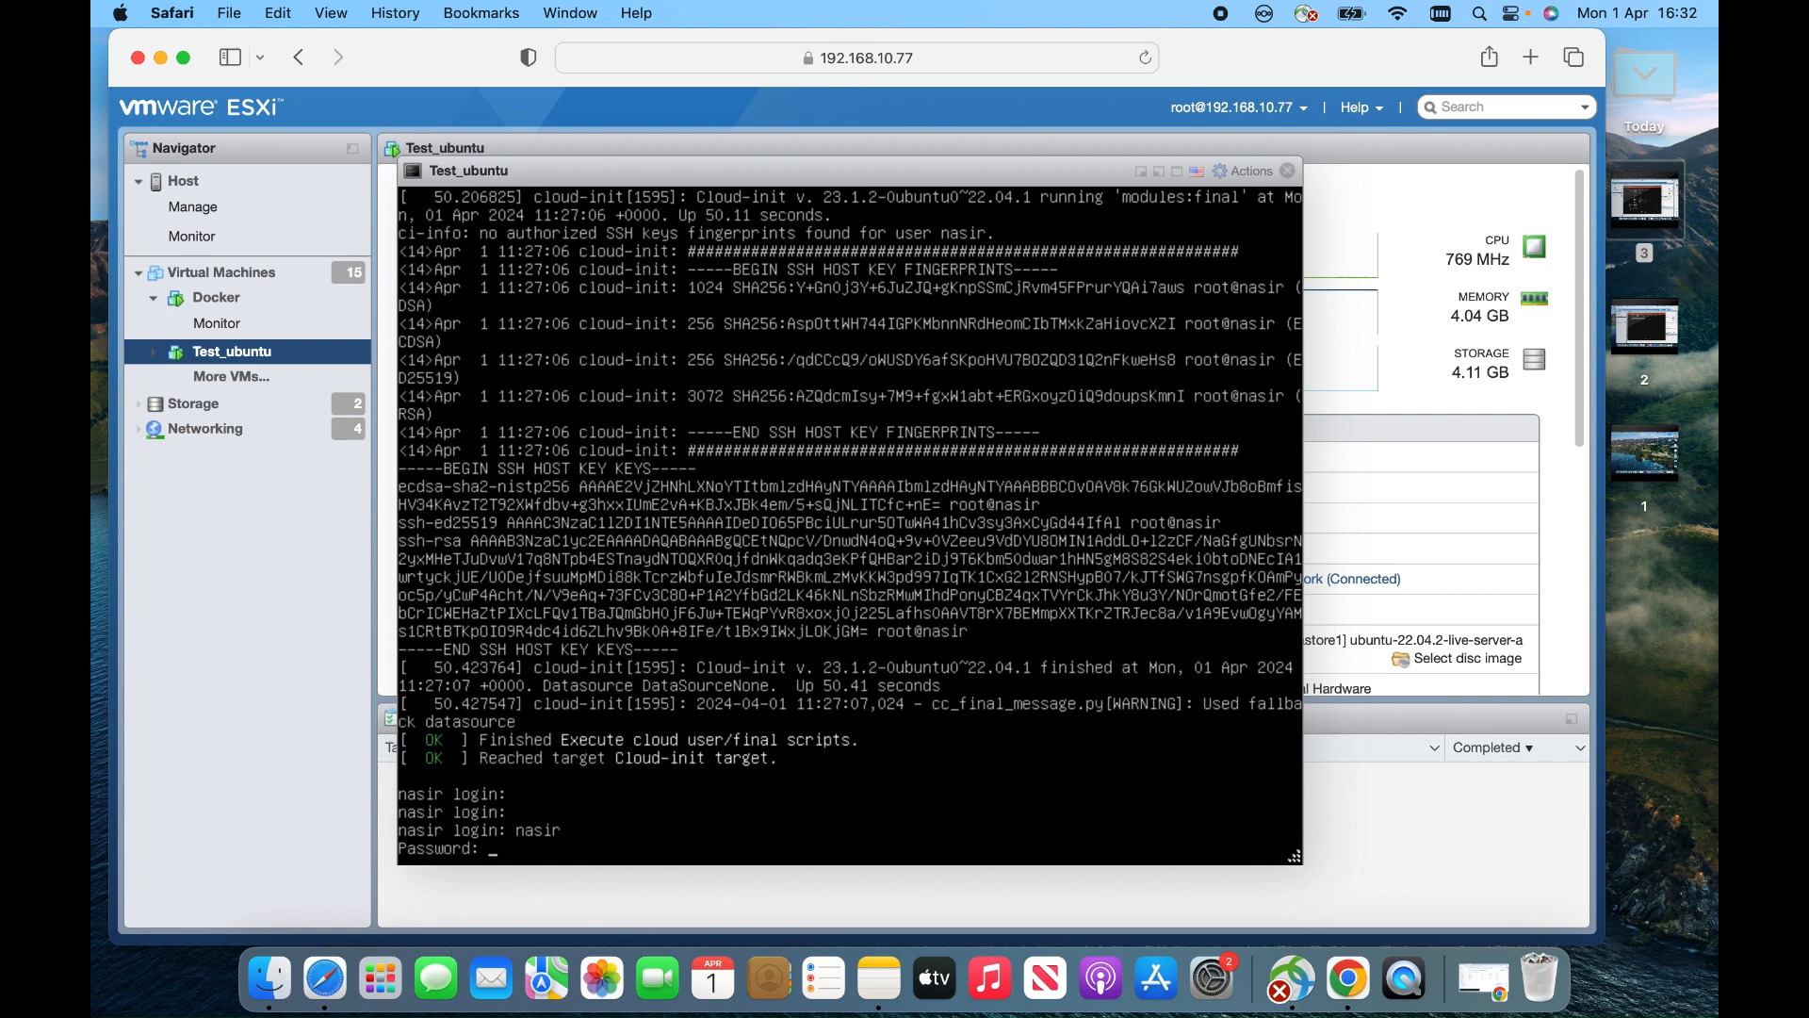
{"action": "key", "text": "Return"}
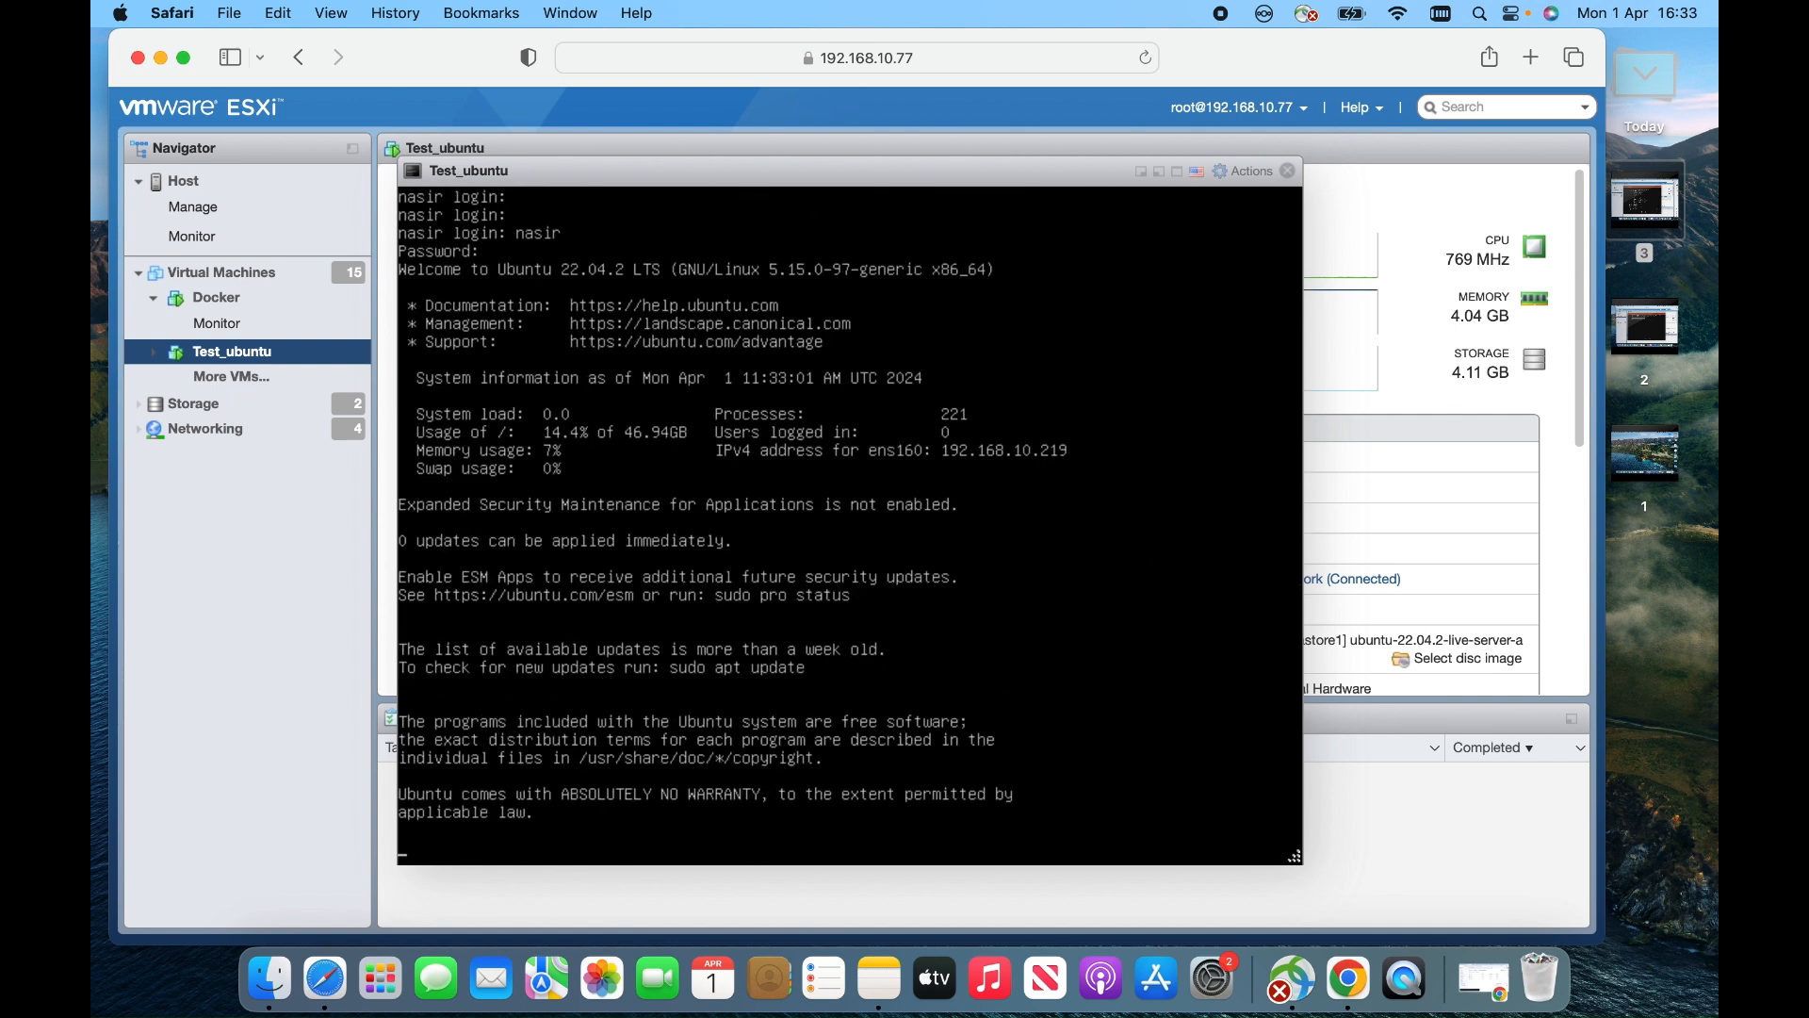
{"action": "key", "text": "Return"}
{"action": "key", "text": "Return"}
{"action": "key", "text": "Return"}
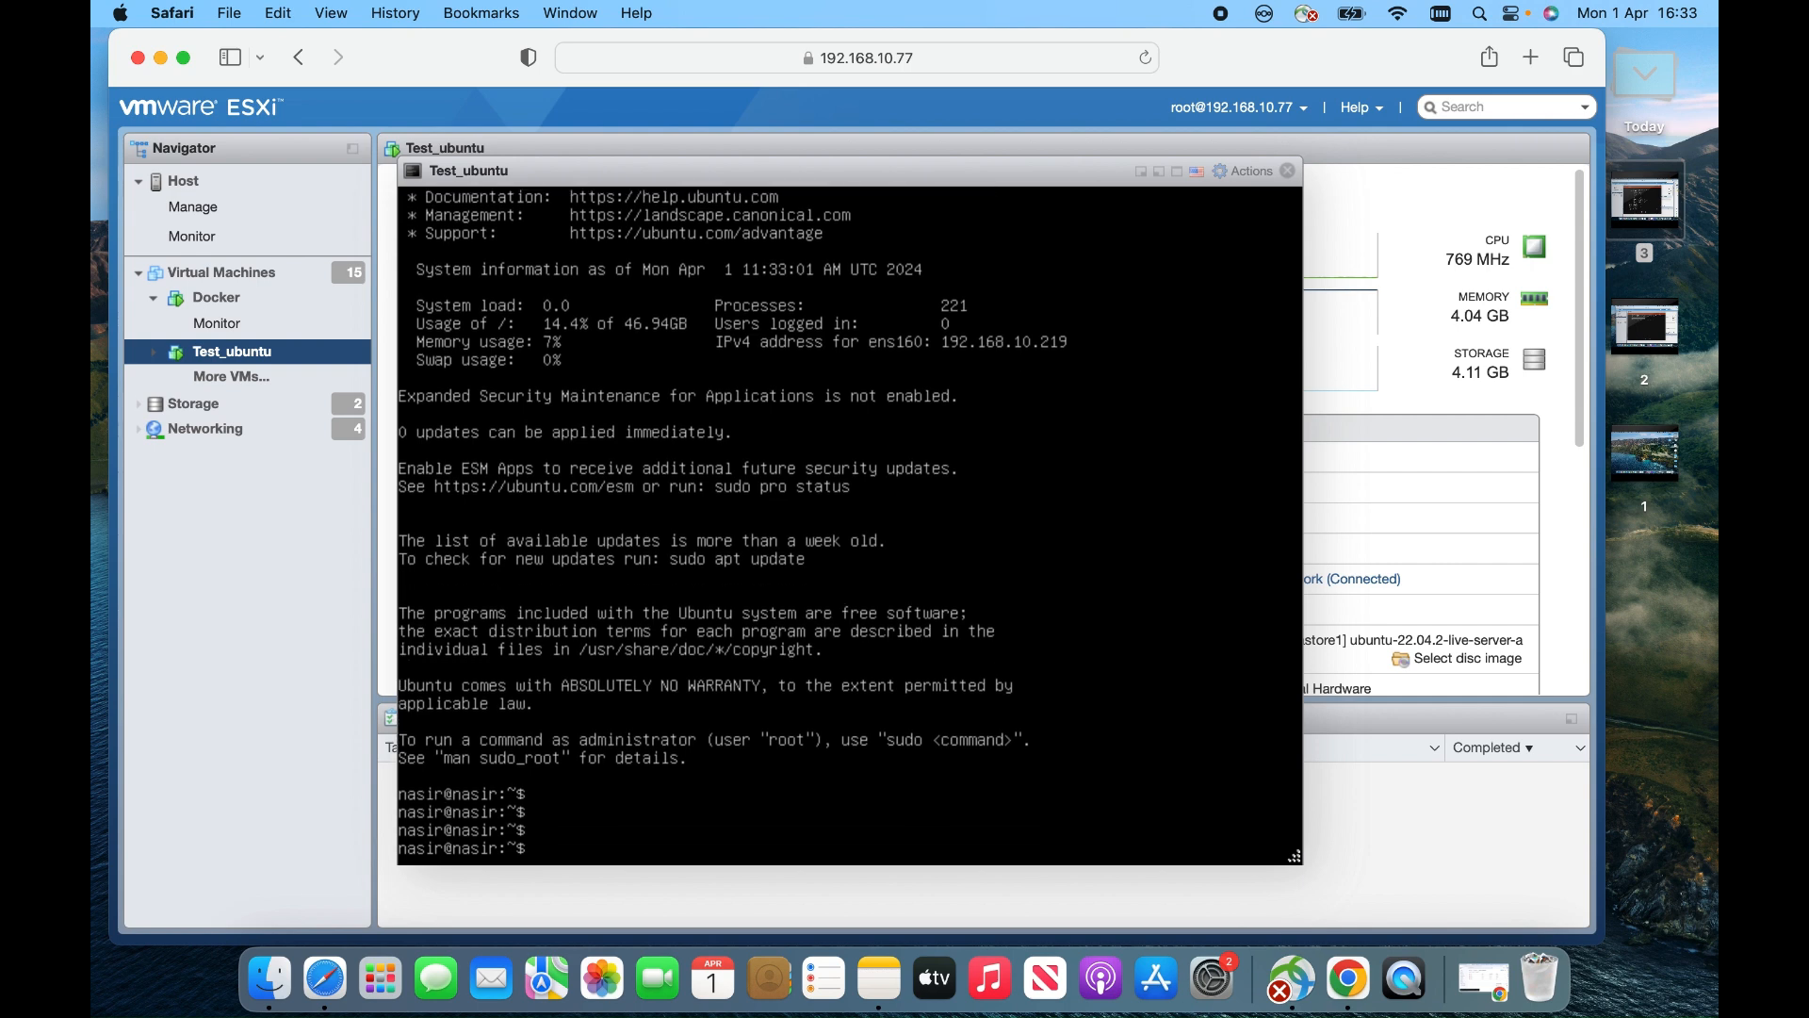